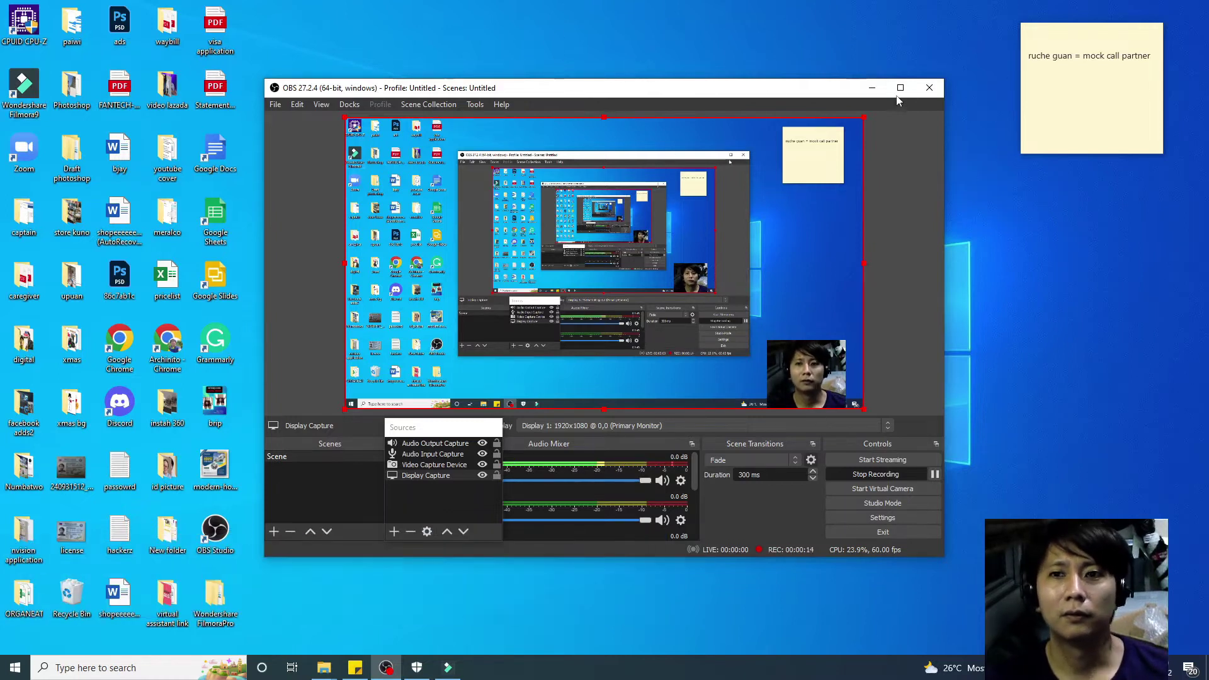
Minimize OBS Studio so the desktop shows, with the Chrome shortcut selected
{"action": "left_click", "coordinate": [872, 87]}
{"action": "left_click", "coordinate": [168, 353]}
Search Google for 'shopify' and open the shopify.com homepage result, skipping the ad page
{"action": "double_click", "coordinate": [163, 357]}
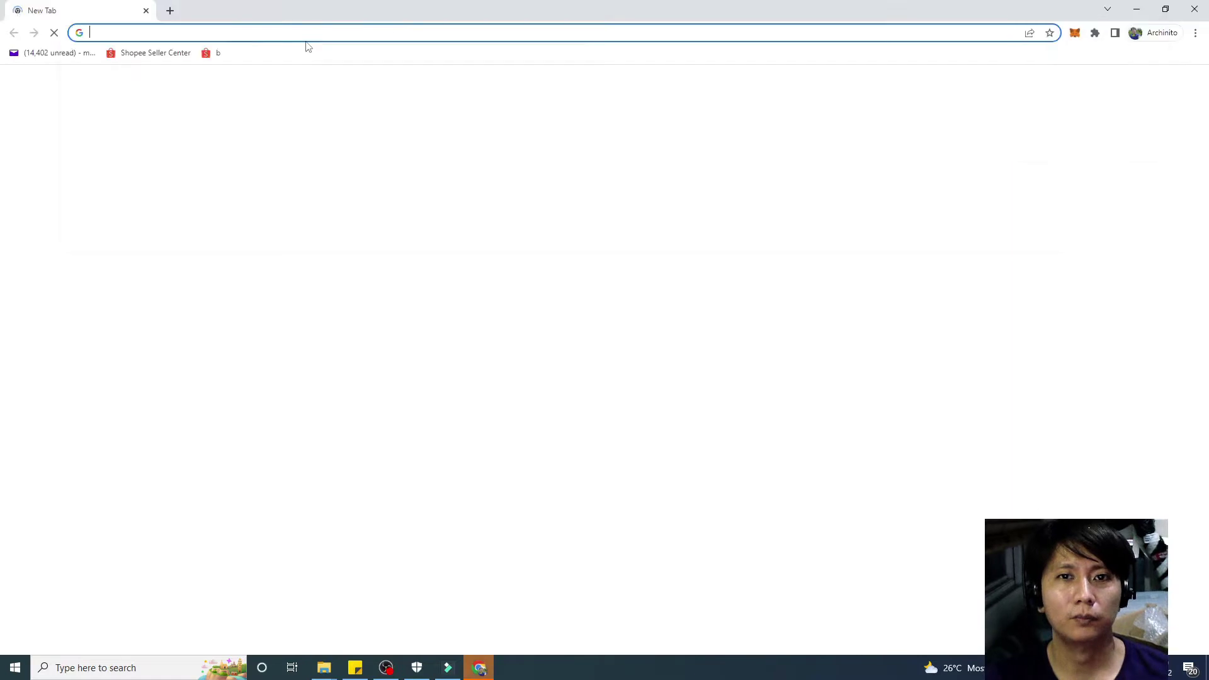
{"action": "type", "text": "s"}
{"action": "type", "text": "pi"}
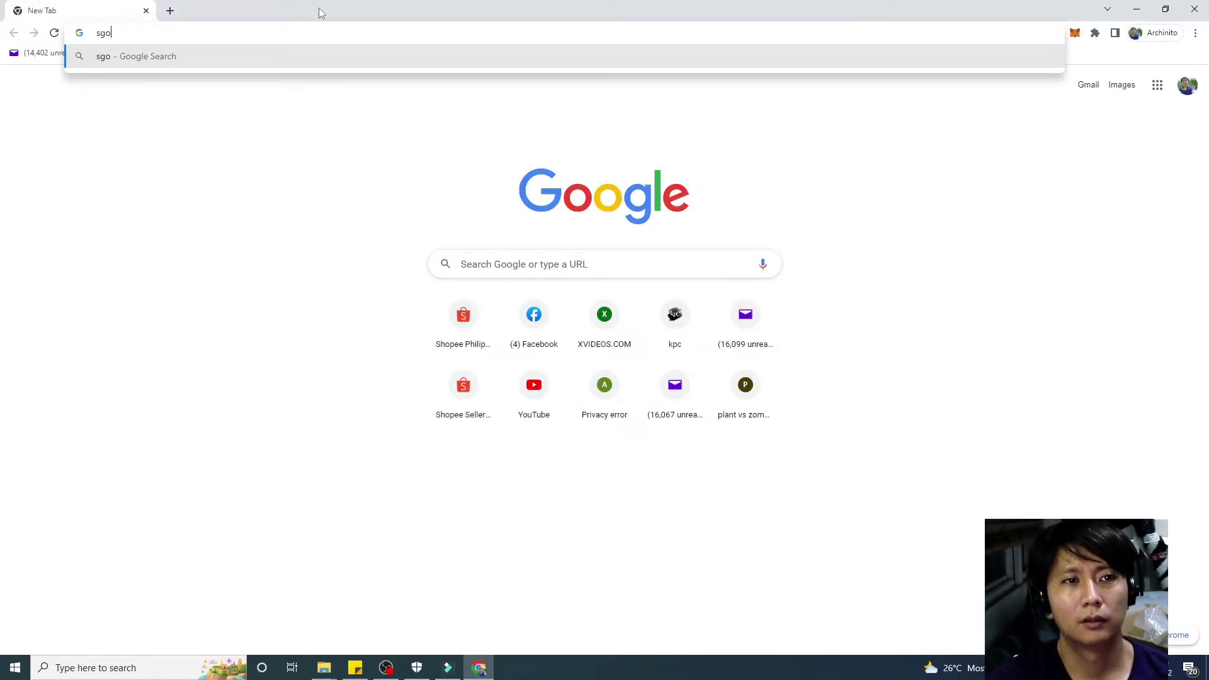
{"action": "key", "text": "BackSpace"}
{"action": "key", "text": "BackSpace"}
{"action": "type", "text": "hopif"}
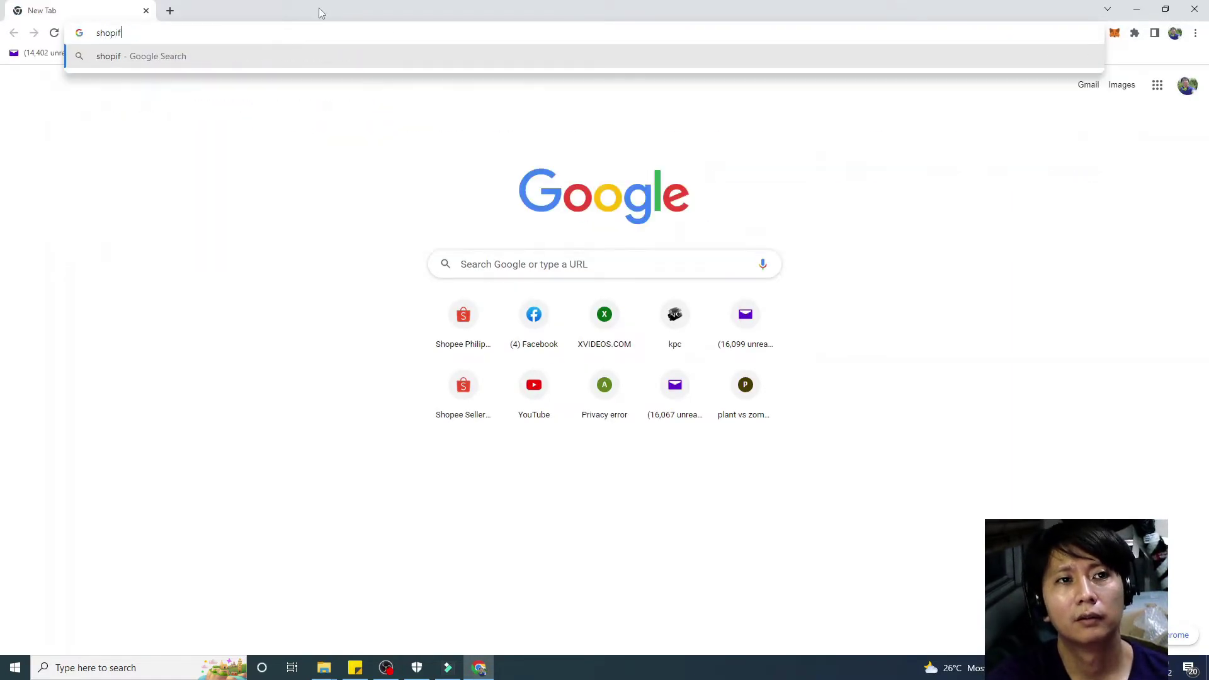
{"action": "type", "text": "y"}
{"action": "key", "text": "Return"}
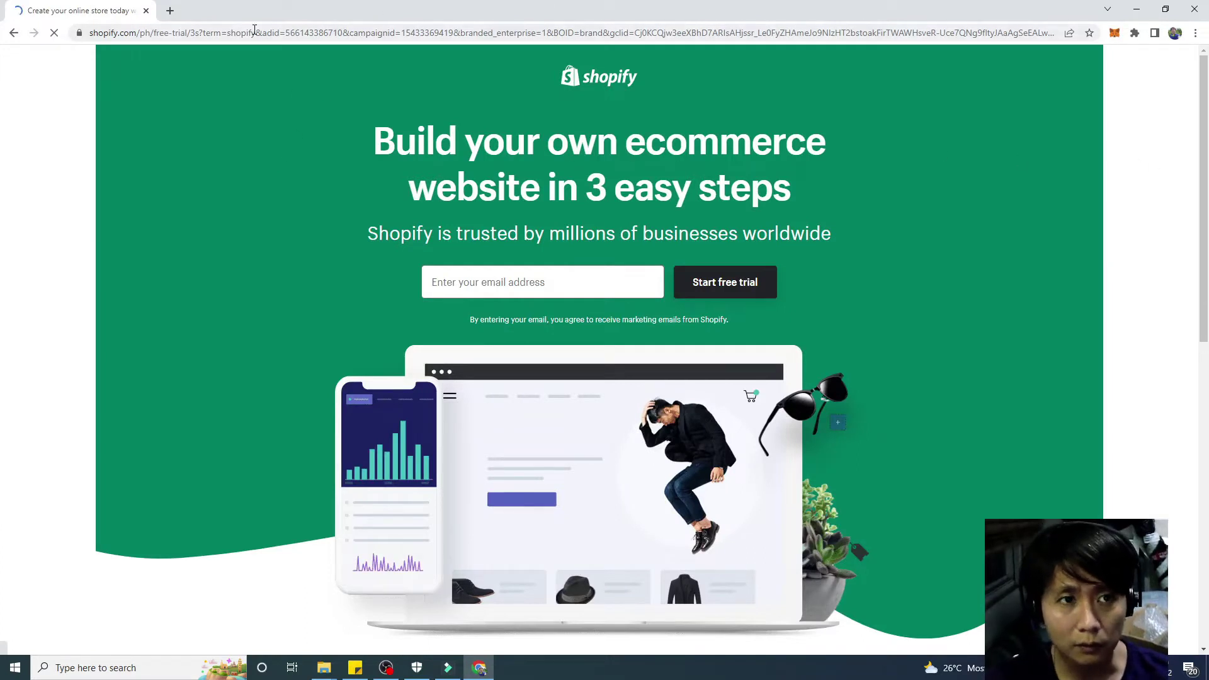
{"action": "left_click", "coordinate": [11, 33]}
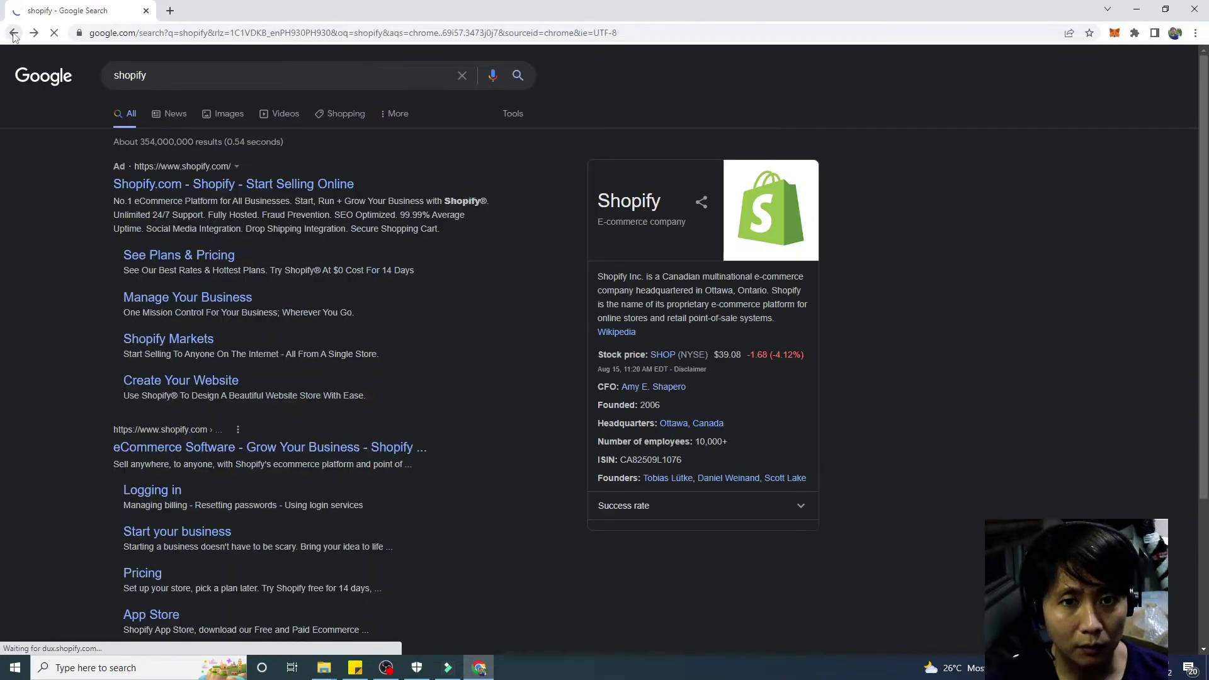
{"action": "left_click", "coordinate": [166, 456]}
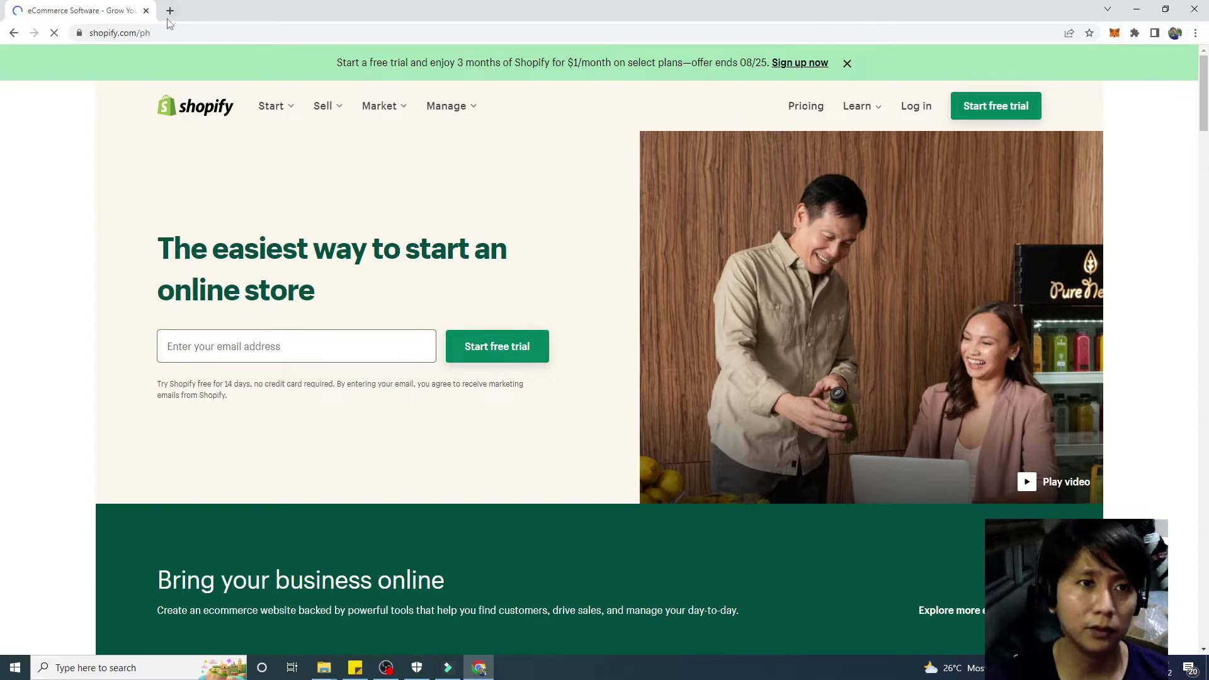
Start the free trial signup and answer 'I'm just starting', reaching the where-to-sell question
{"action": "left_click", "coordinate": [1017, 117]}
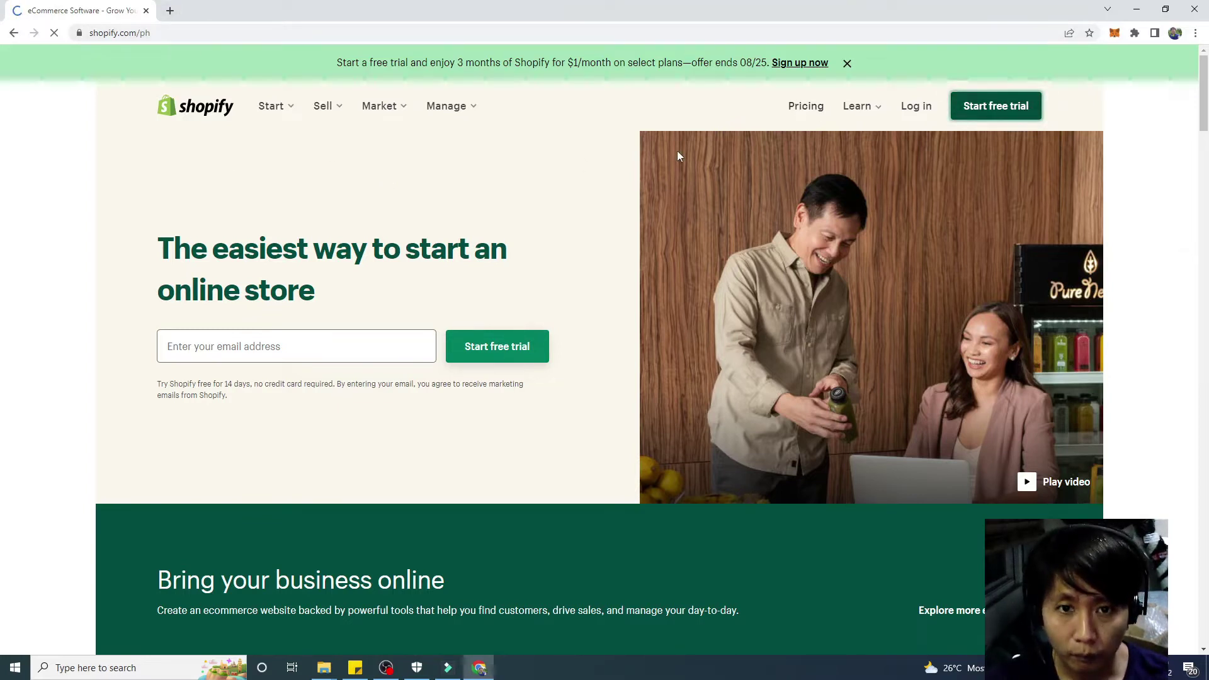
{"action": "left_click", "coordinate": [990, 106]}
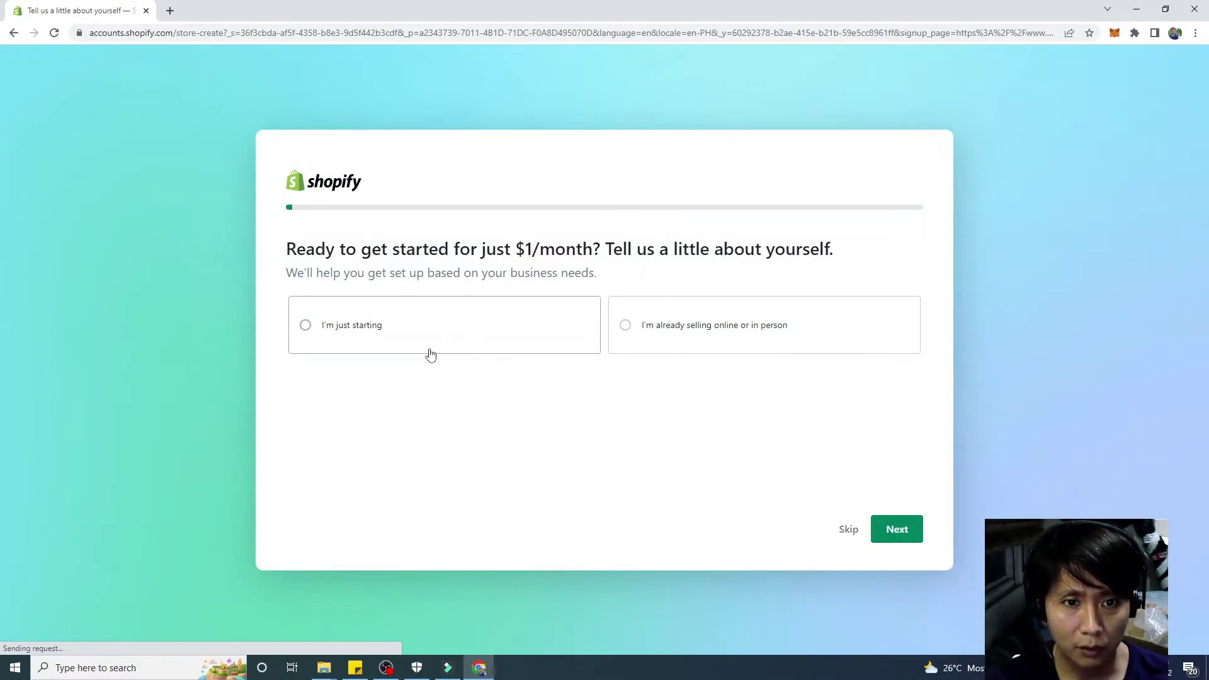
{"action": "left_click", "coordinate": [325, 335]}
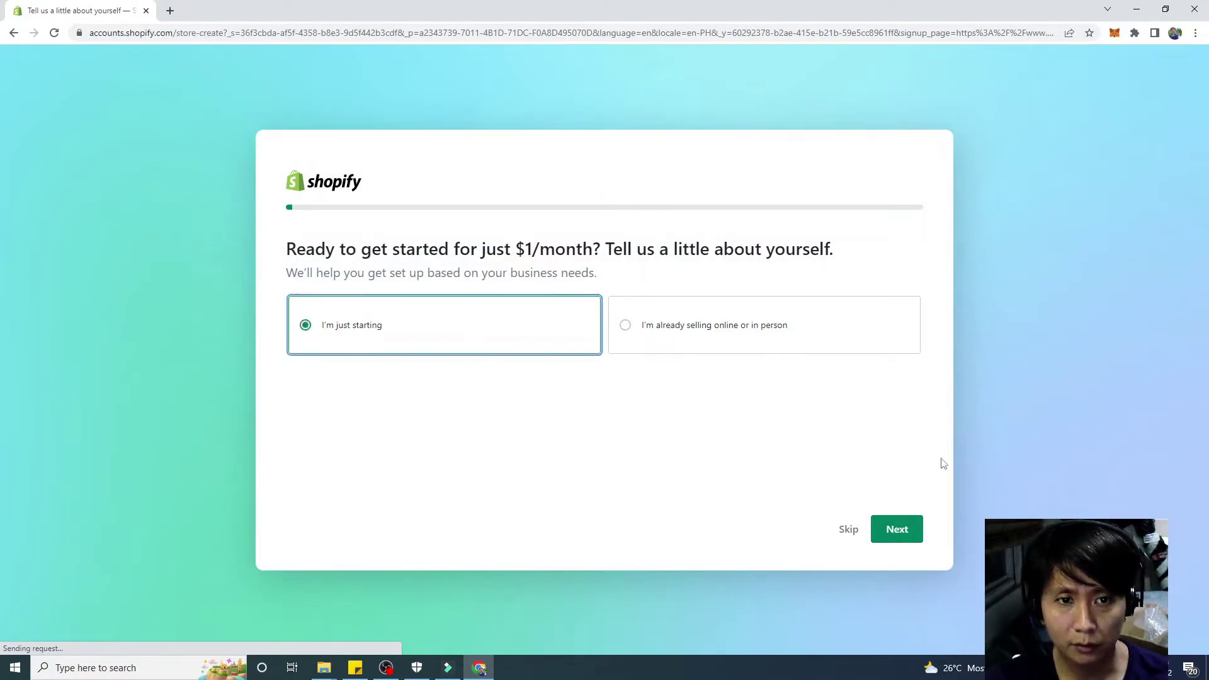
{"action": "left_click", "coordinate": [903, 531]}
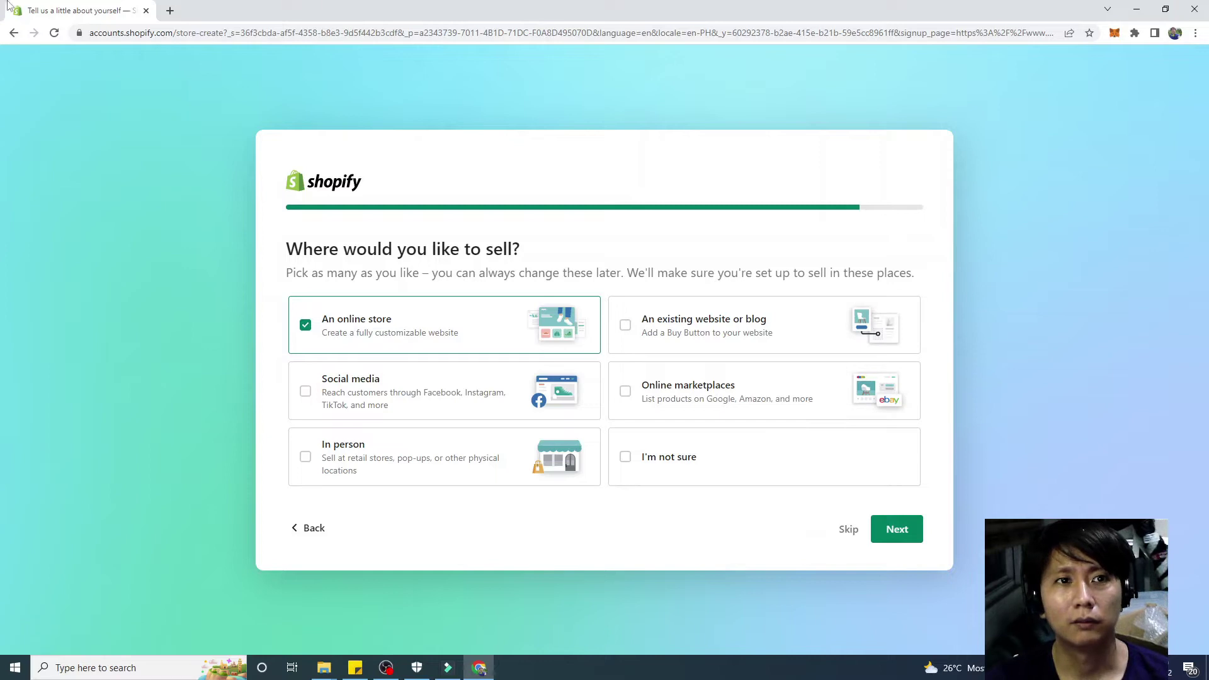
Close Chrome and relaunch it under the Person 1 profile
{"action": "left_click", "coordinate": [1195, 9]}
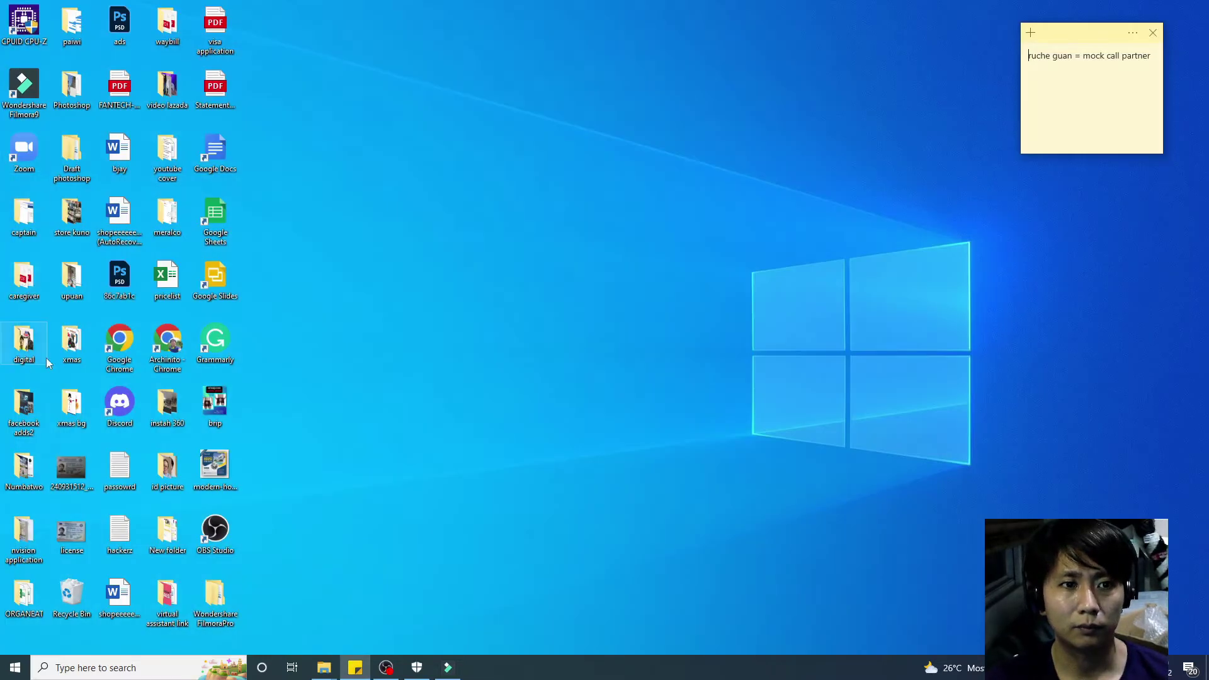
{"action": "left_click", "coordinate": [114, 349]}
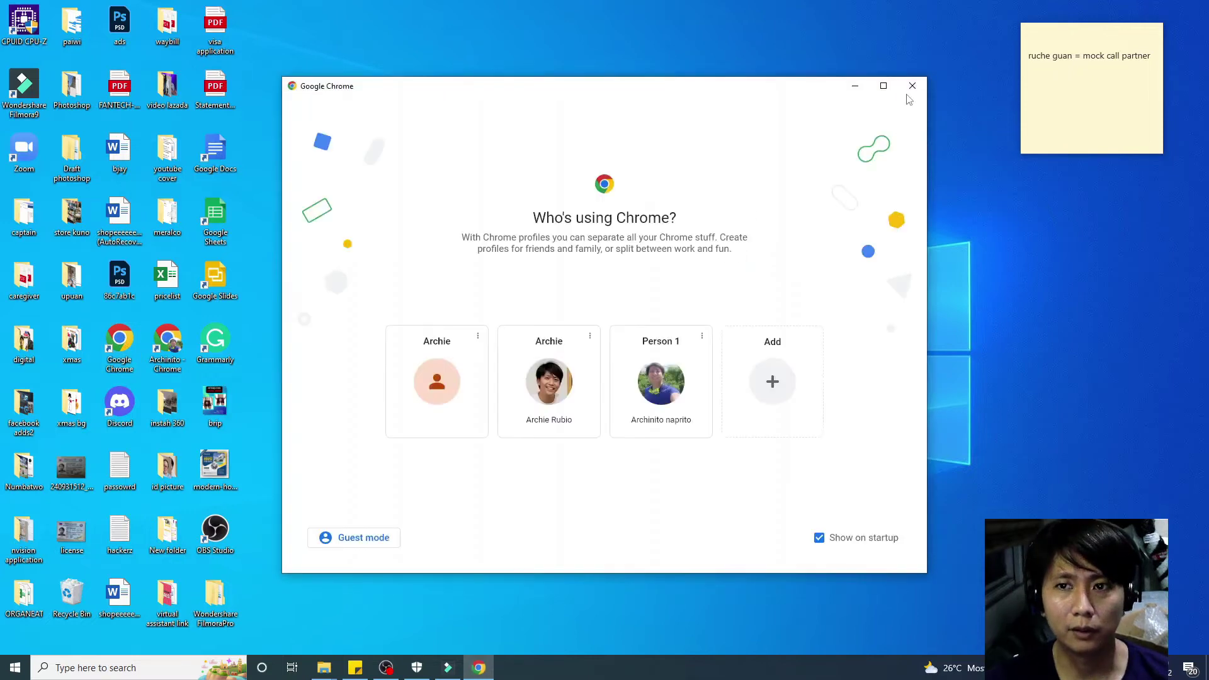
{"action": "left_click", "coordinate": [693, 391]}
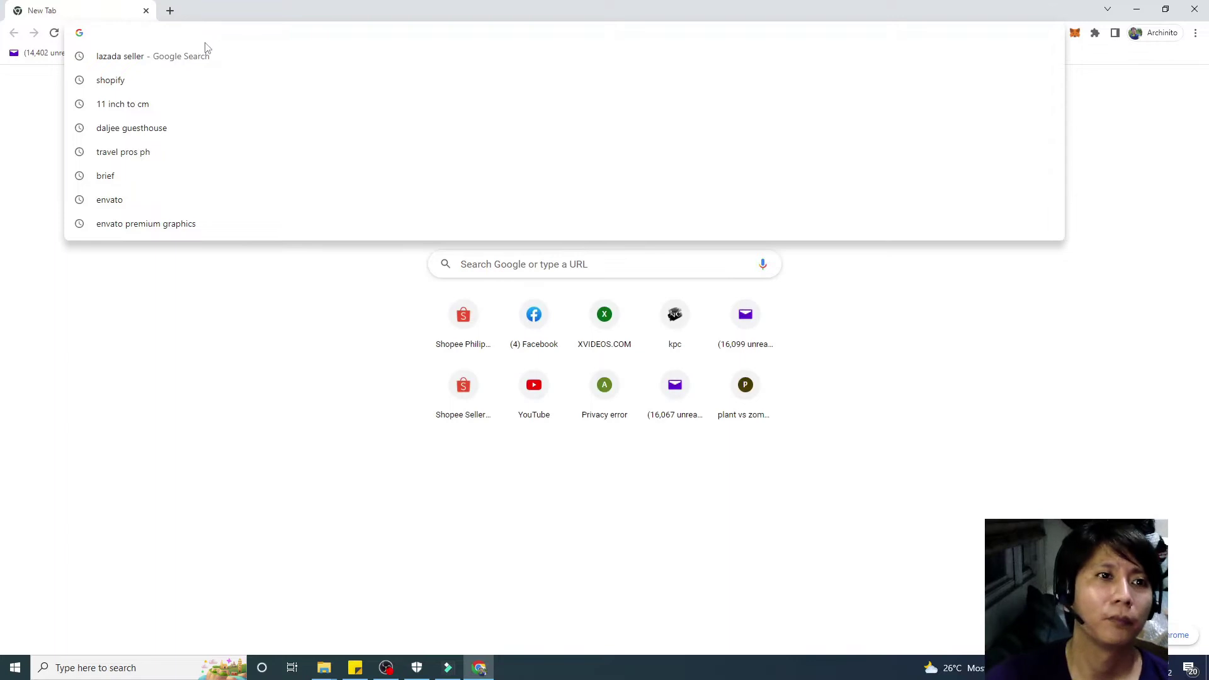
{"action": "type", "text": "sh"}
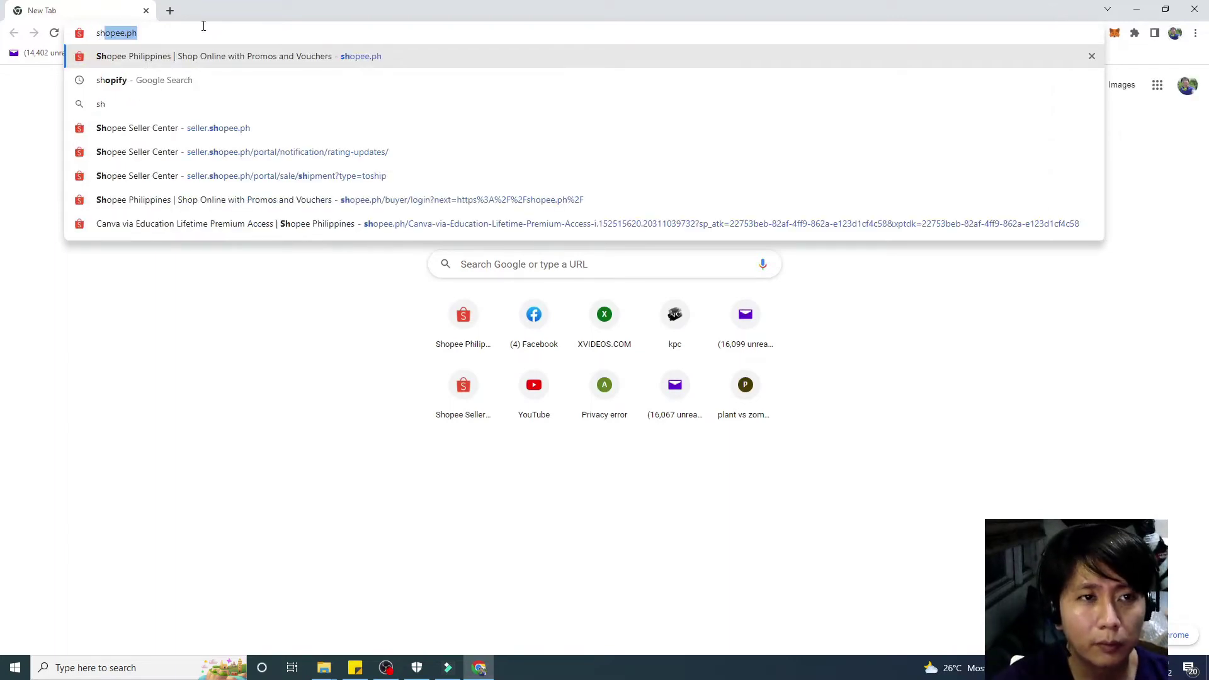
{"action": "type", "text": "opify"}
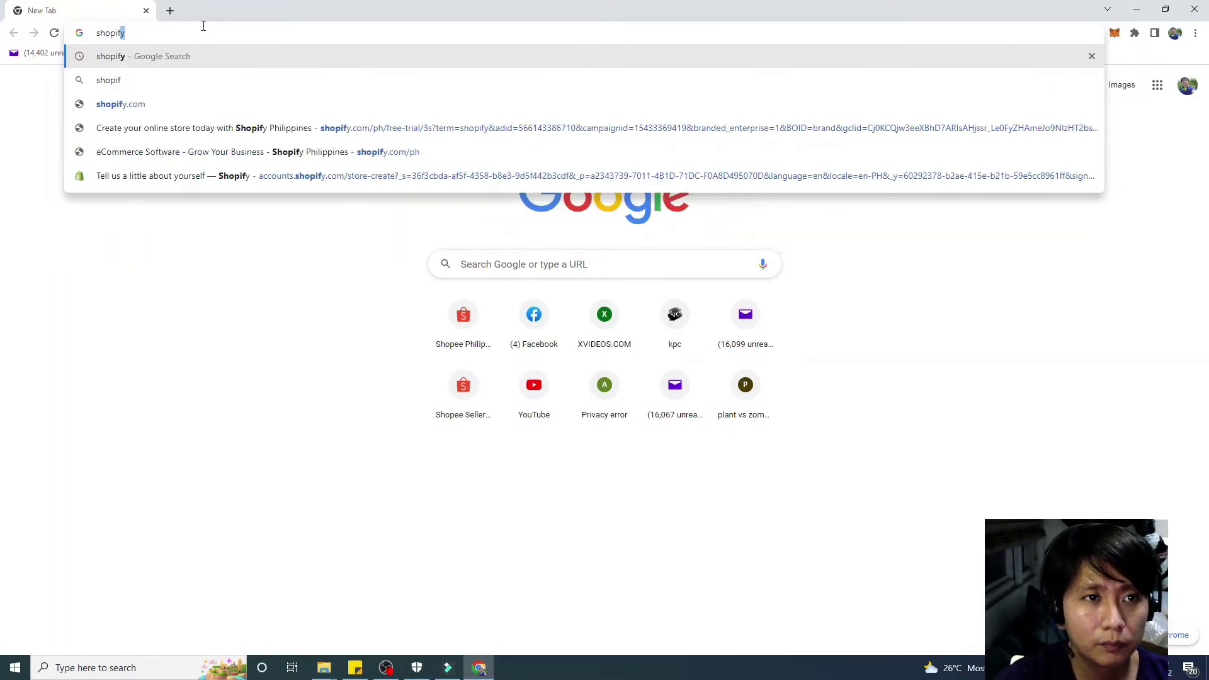
Search Google for shopify, open shopify.com/ph and start the free trial signup
{"action": "key", "text": "Return"}
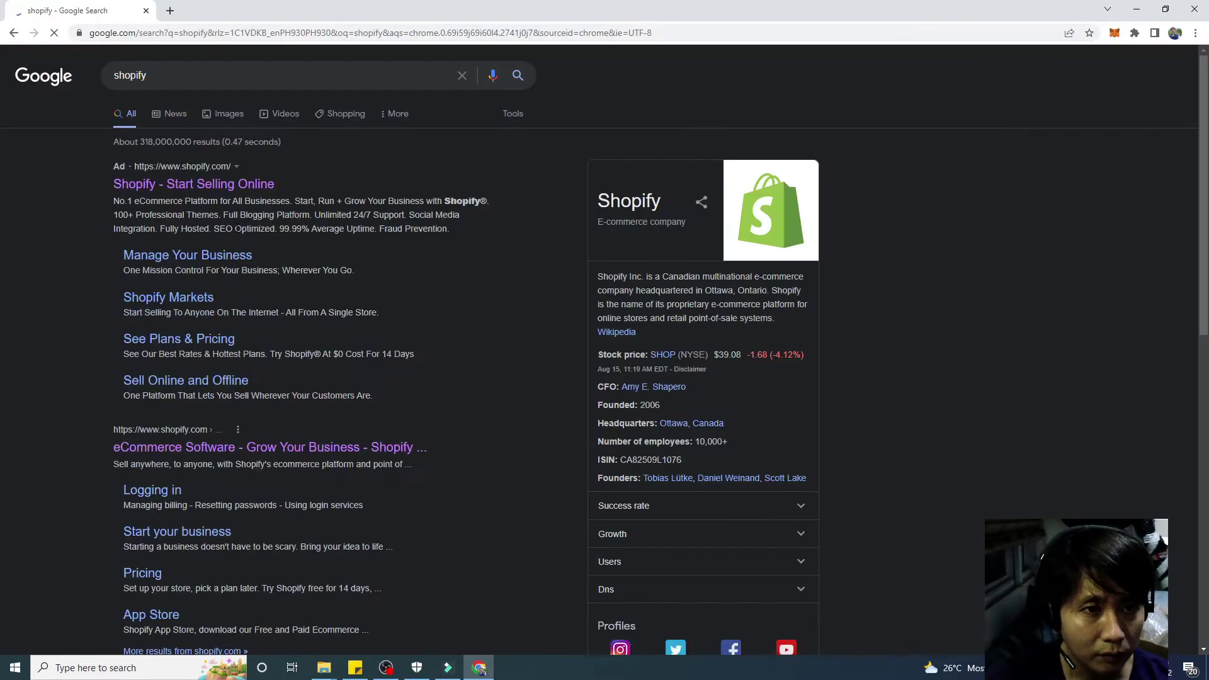
{"action": "scroll", "coordinate": [265, 398], "scroll_direction": "down", "scroll_amount": 1}
{"action": "scroll", "coordinate": [256, 374], "scroll_direction": "down", "scroll_amount": 1}
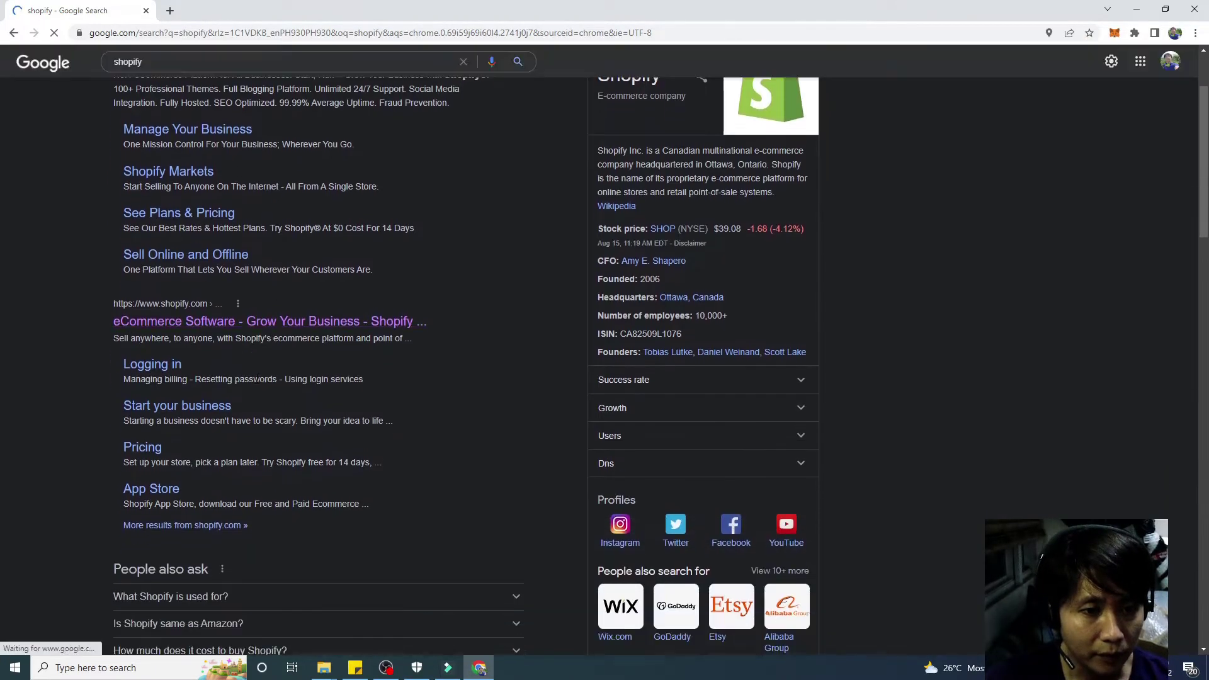
{"action": "left_click", "coordinate": [254, 326]}
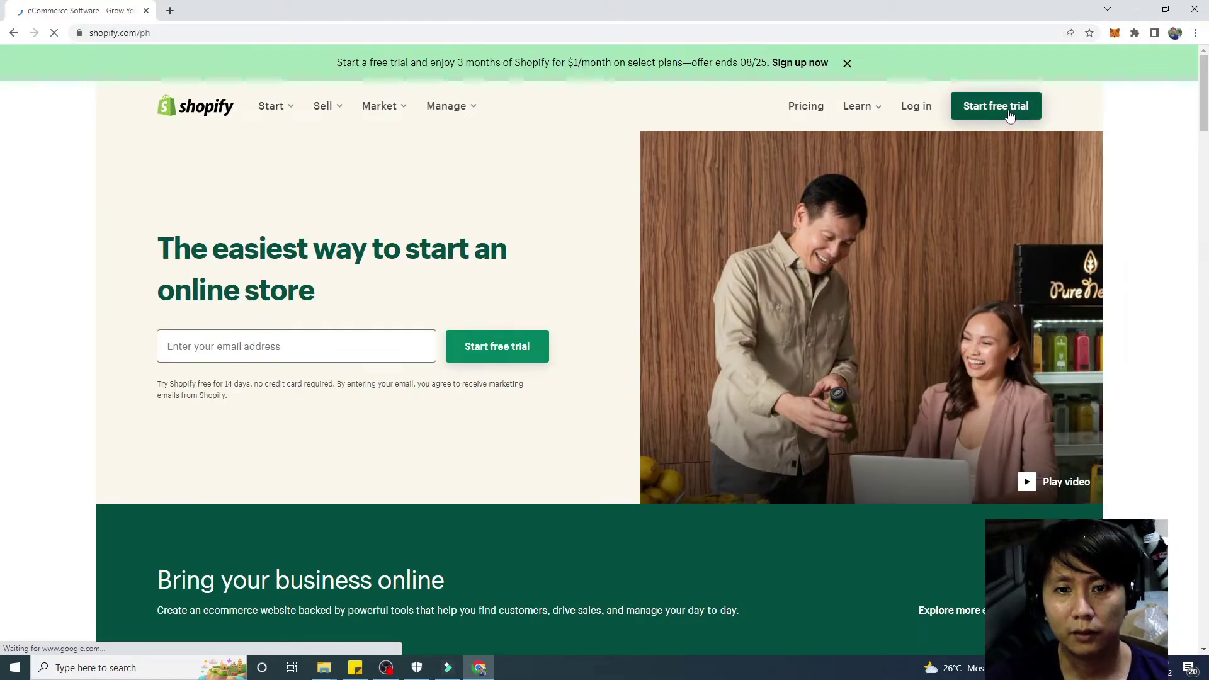
{"action": "left_click", "coordinate": [1009, 114]}
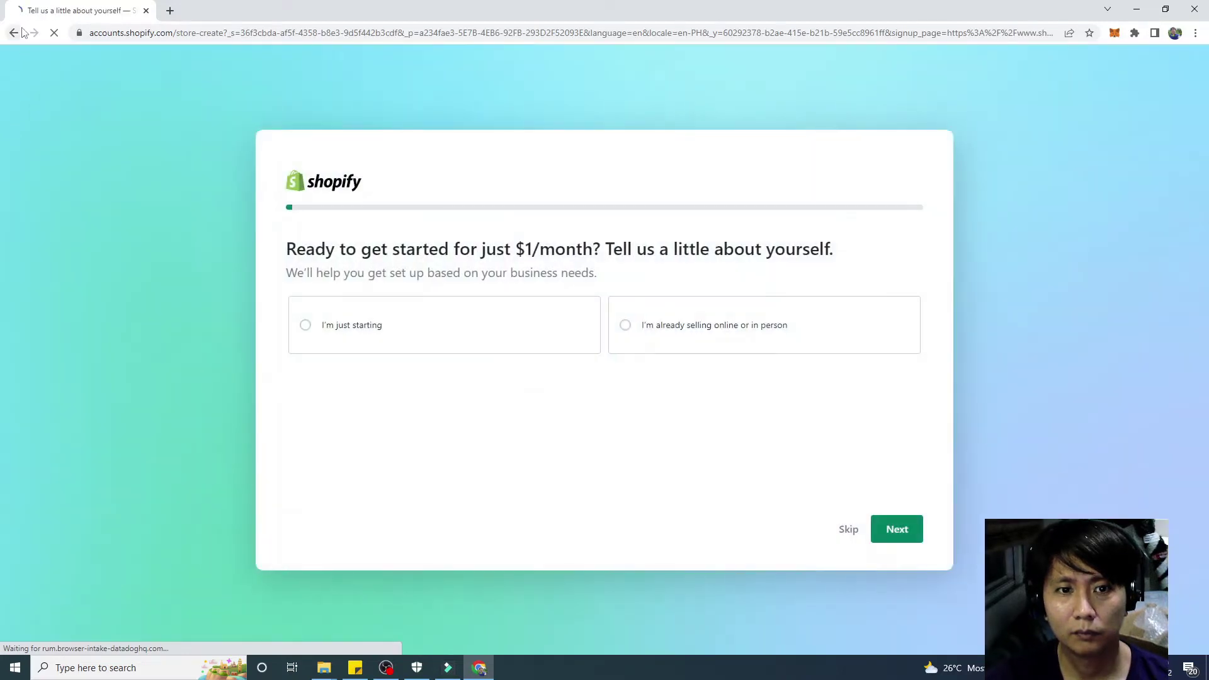
Back on shopify.com/ph, enter your email in the hero field and start the free trial
{"action": "left_click", "coordinate": [14, 34]}
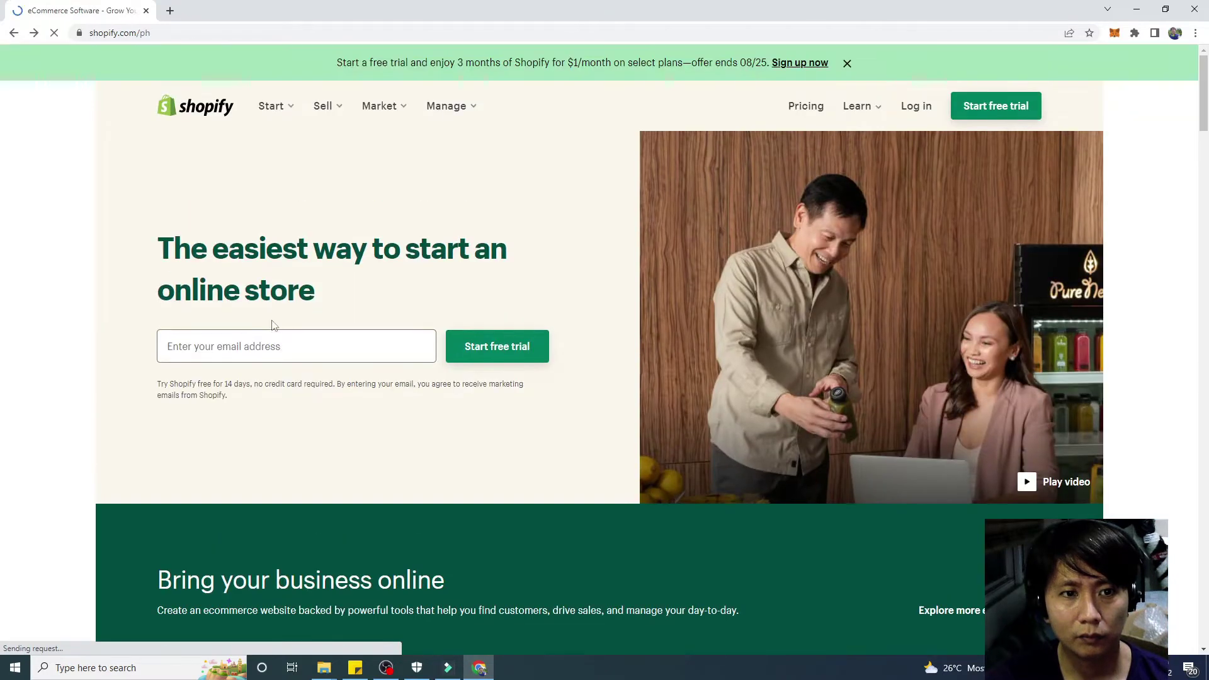
{"action": "left_click", "coordinate": [282, 338]}
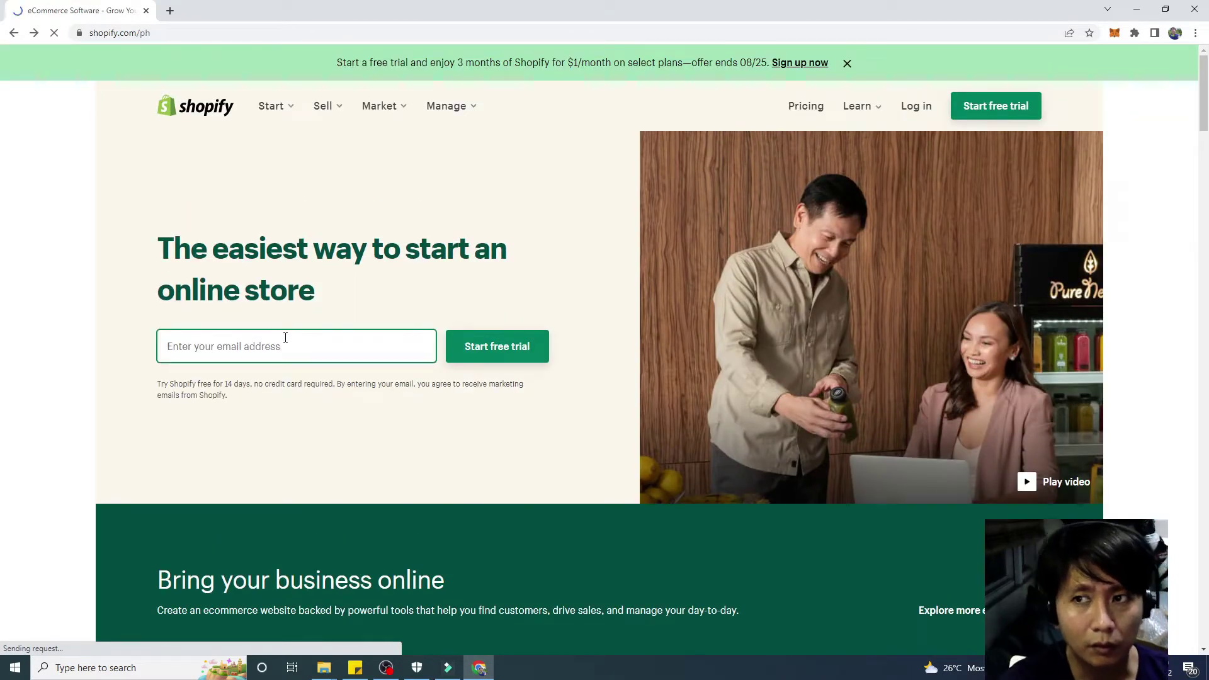
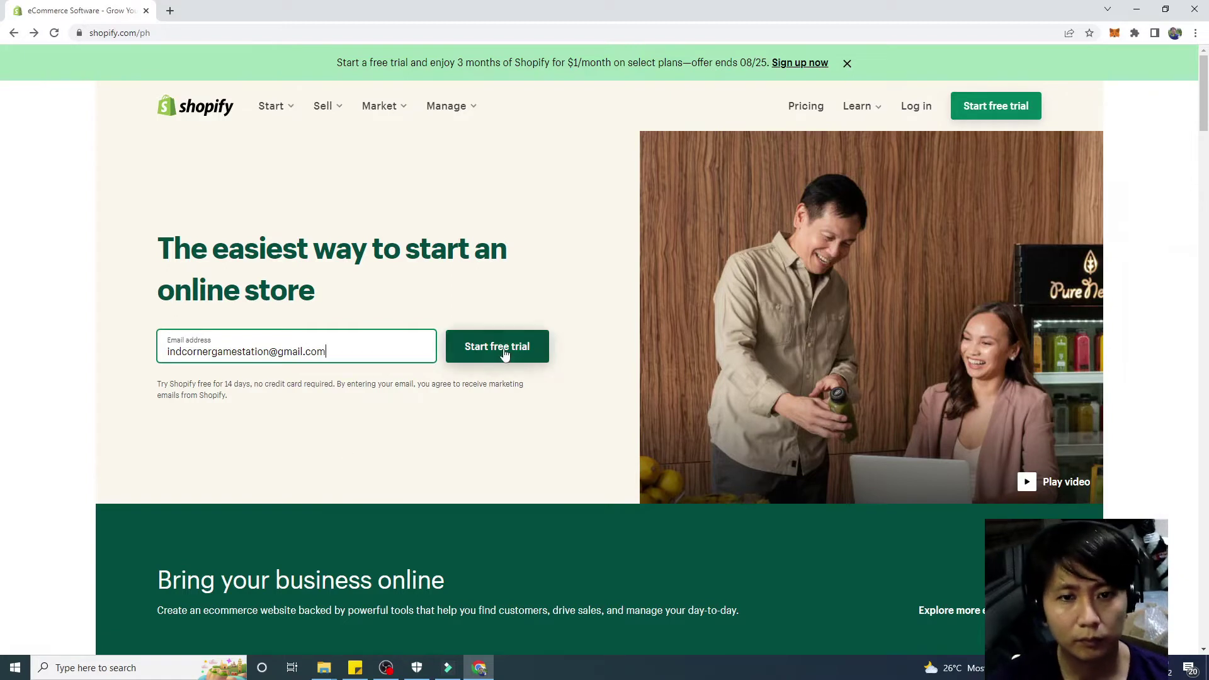
{"action": "left_click", "coordinate": [504, 348]}
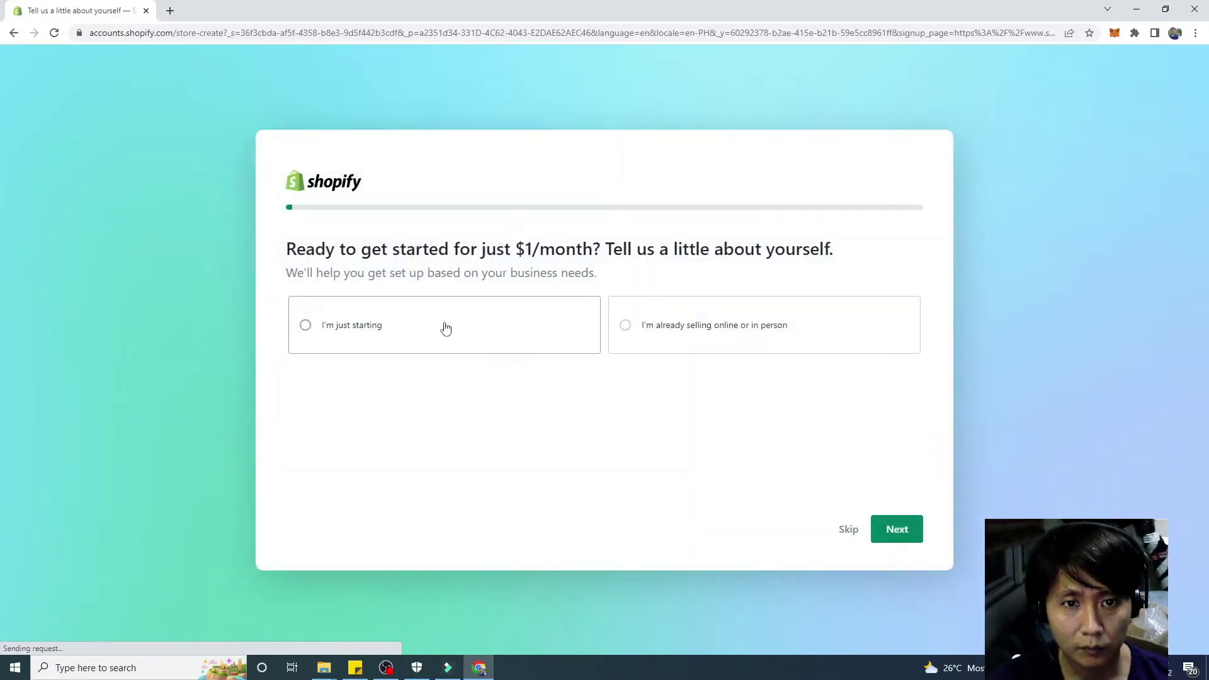
Answer 'just starting' and add social media as a selling place alongside the online store
{"action": "left_click", "coordinate": [319, 327]}
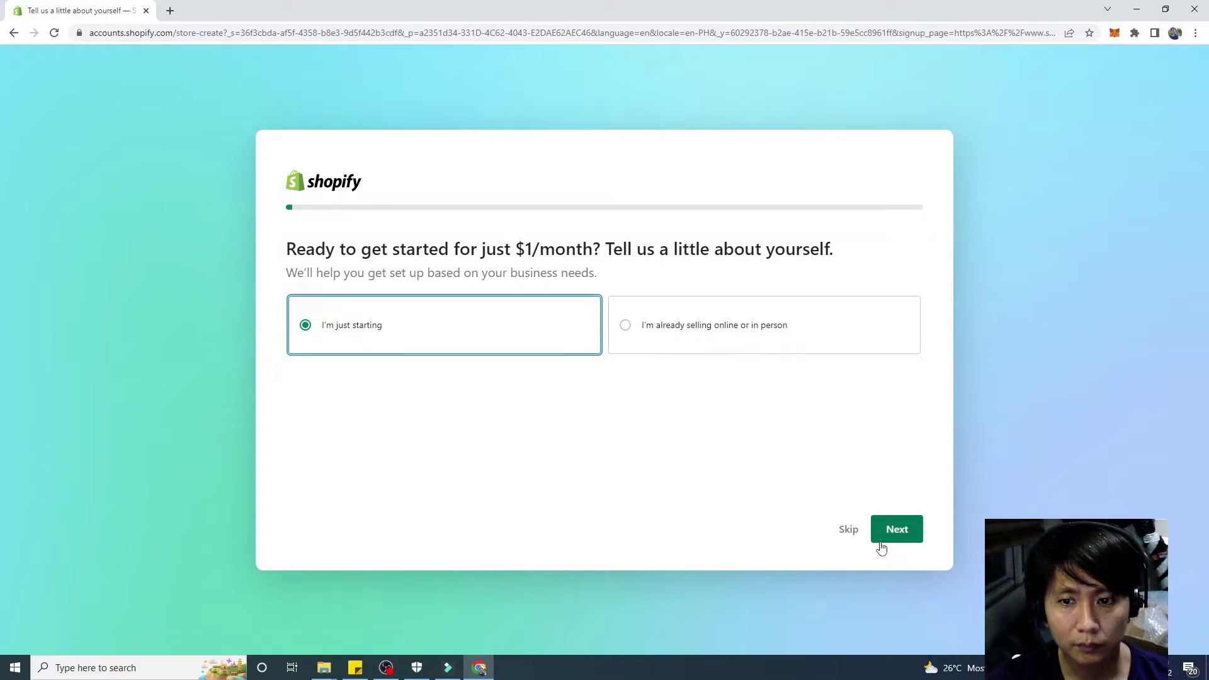
{"action": "left_click", "coordinate": [888, 535]}
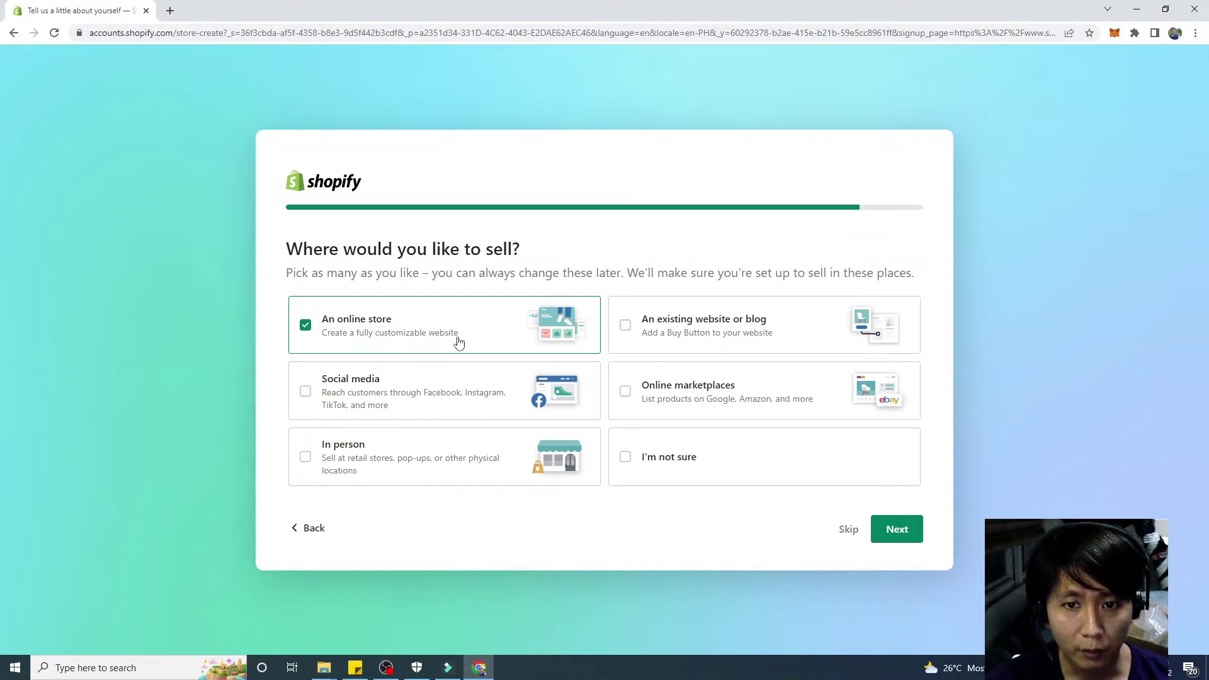
{"action": "left_click", "coordinate": [357, 408]}
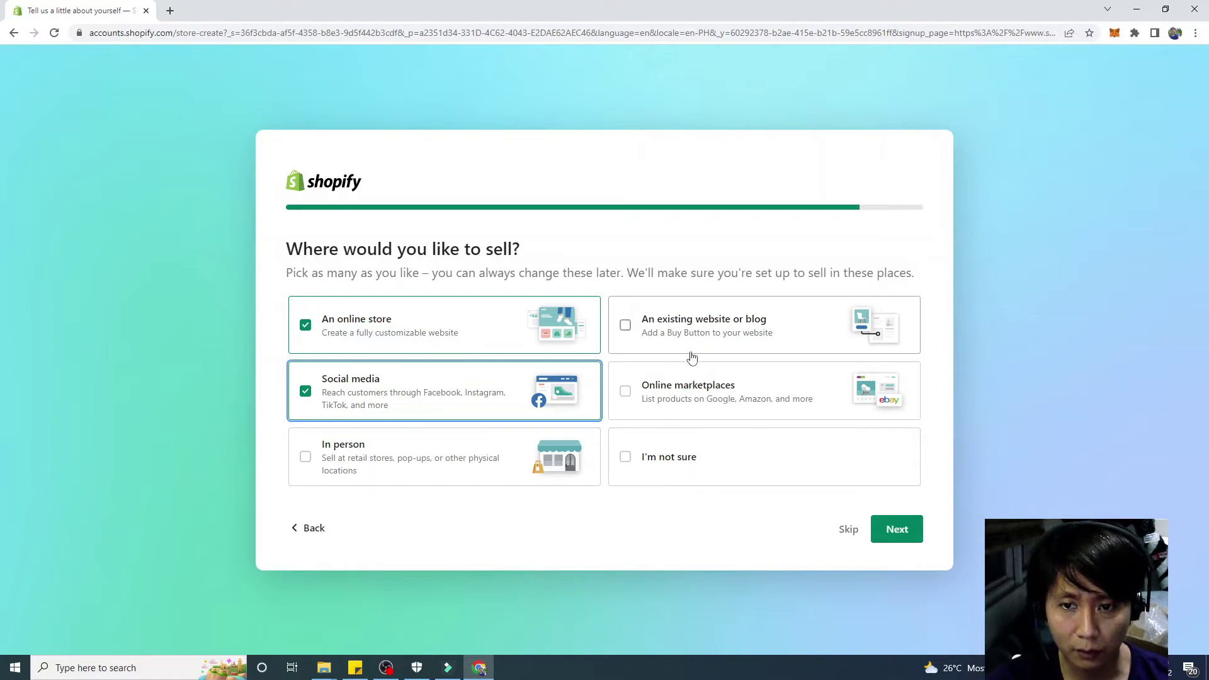
{"action": "left_click", "coordinate": [906, 533]}
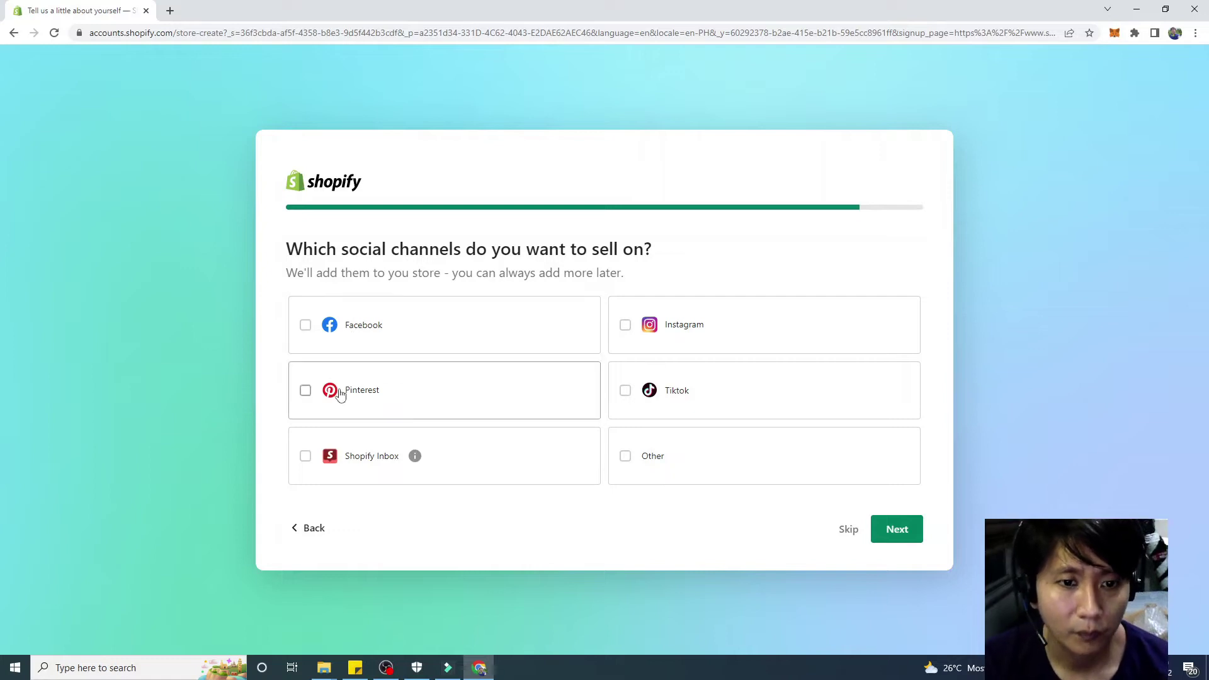
Choose Facebook as the social channel and continue to the store-naming step
{"action": "left_click", "coordinate": [308, 328]}
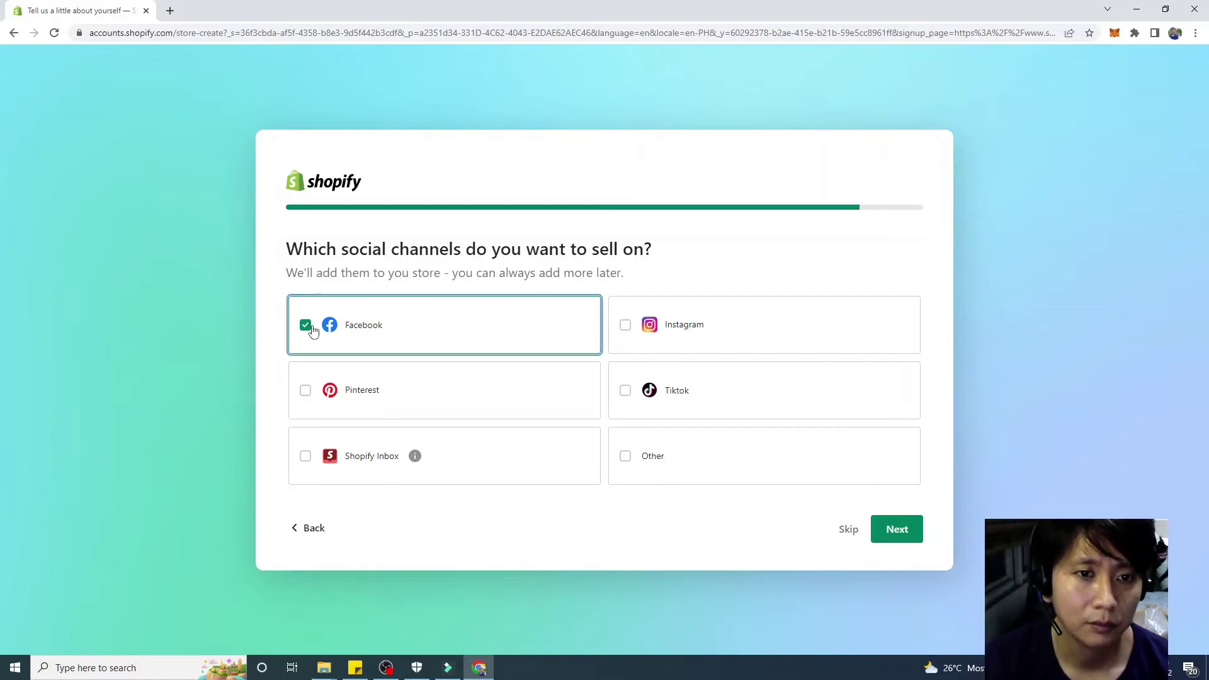
{"action": "left_click", "coordinate": [893, 533]}
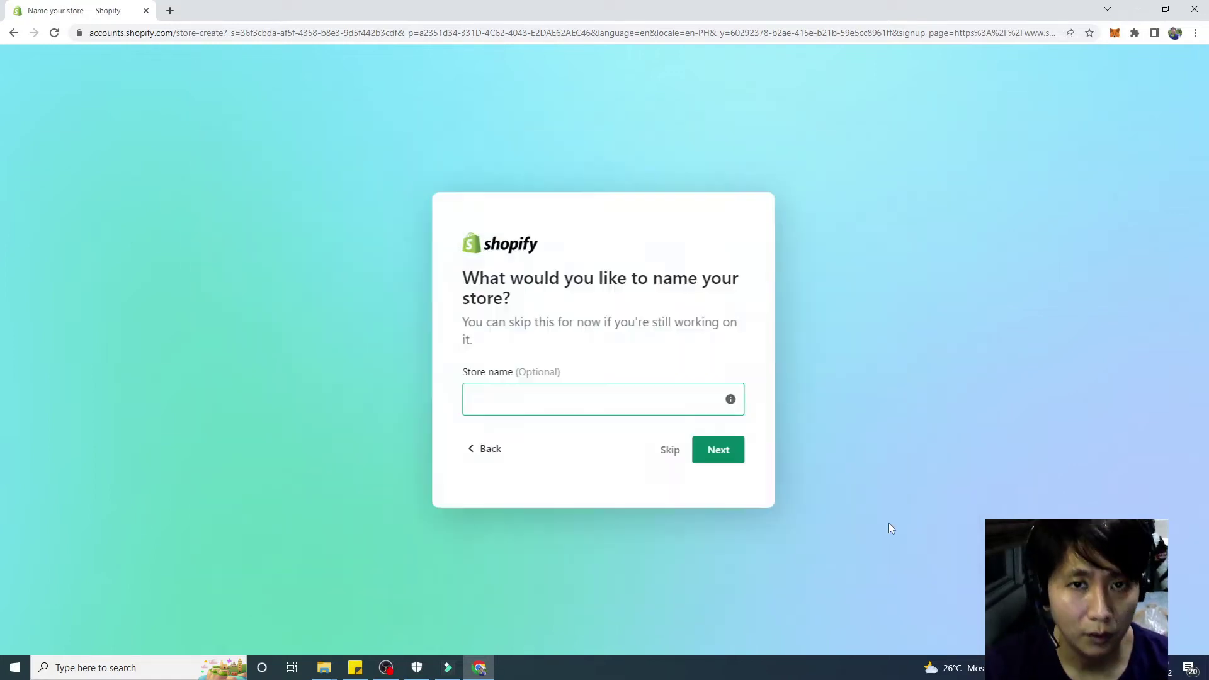
Name the store 'Dbest digital' and continue to the business location step
{"action": "left_click", "coordinate": [571, 393]}
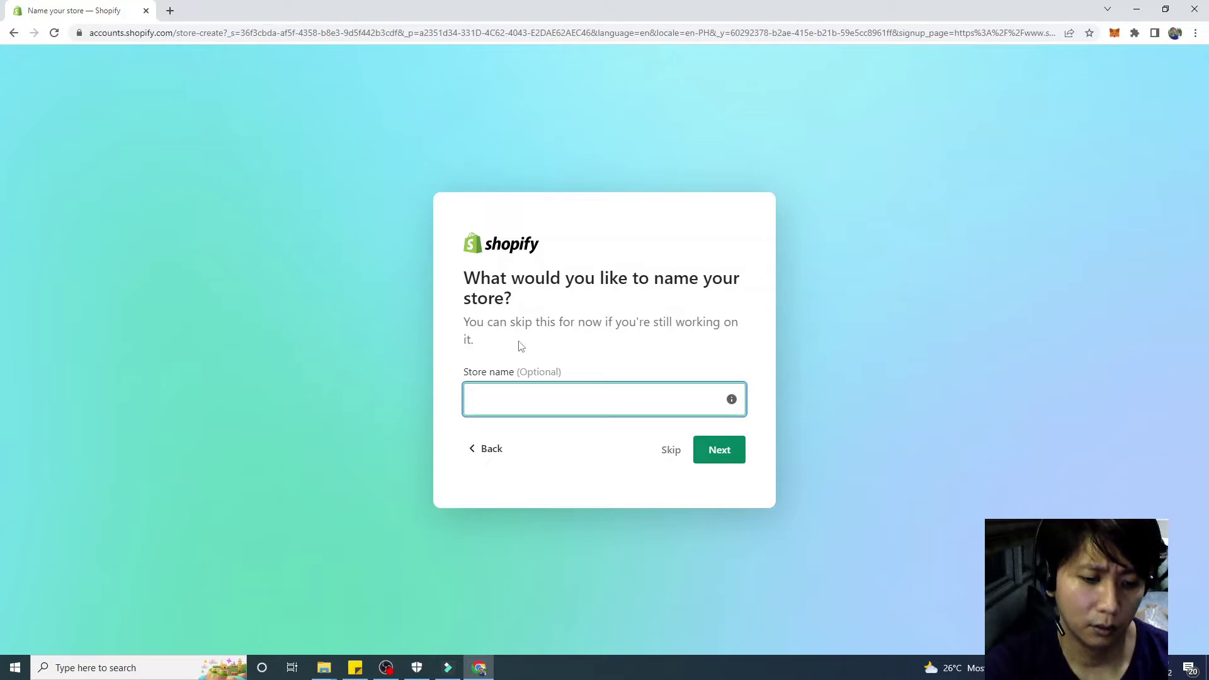
{"action": "type", "text": "Db"}
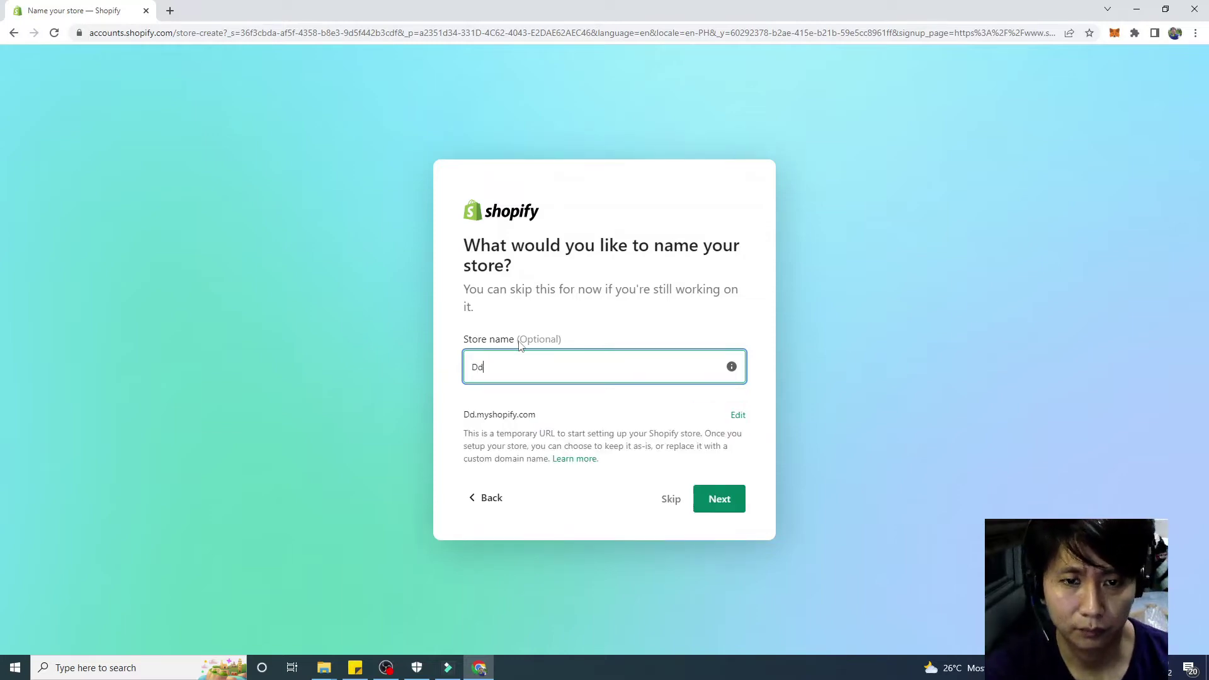
{"action": "type", "text": "est digital"}
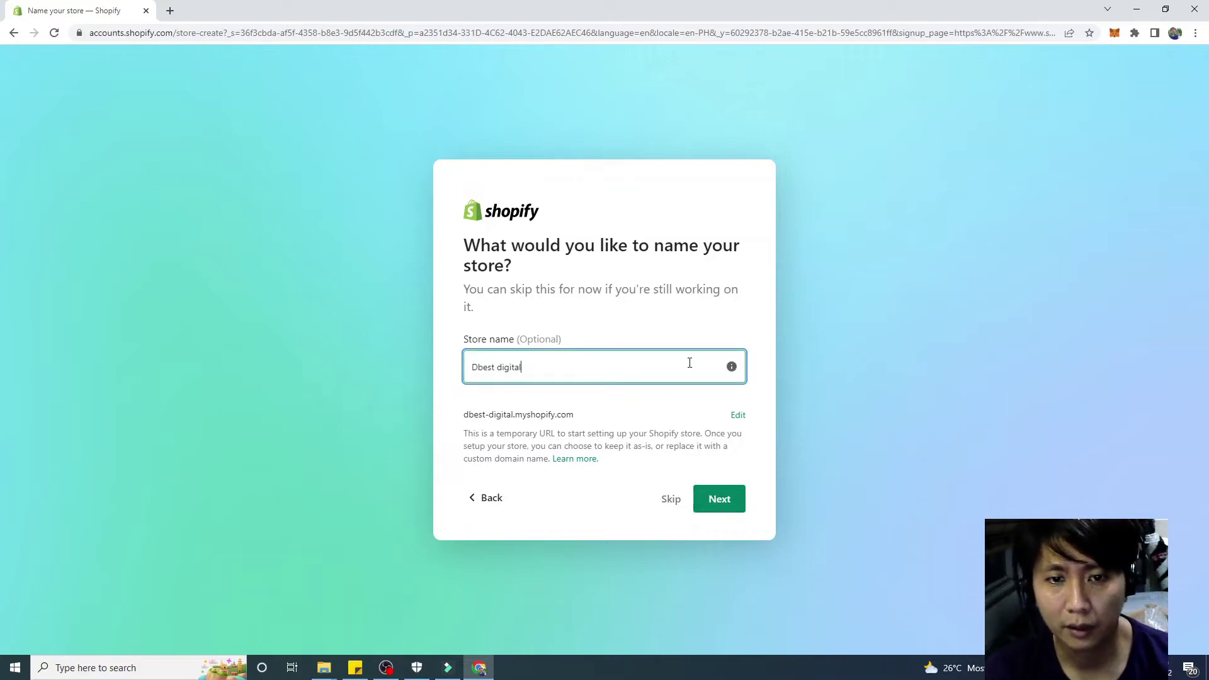
{"action": "left_click", "coordinate": [719, 498]}
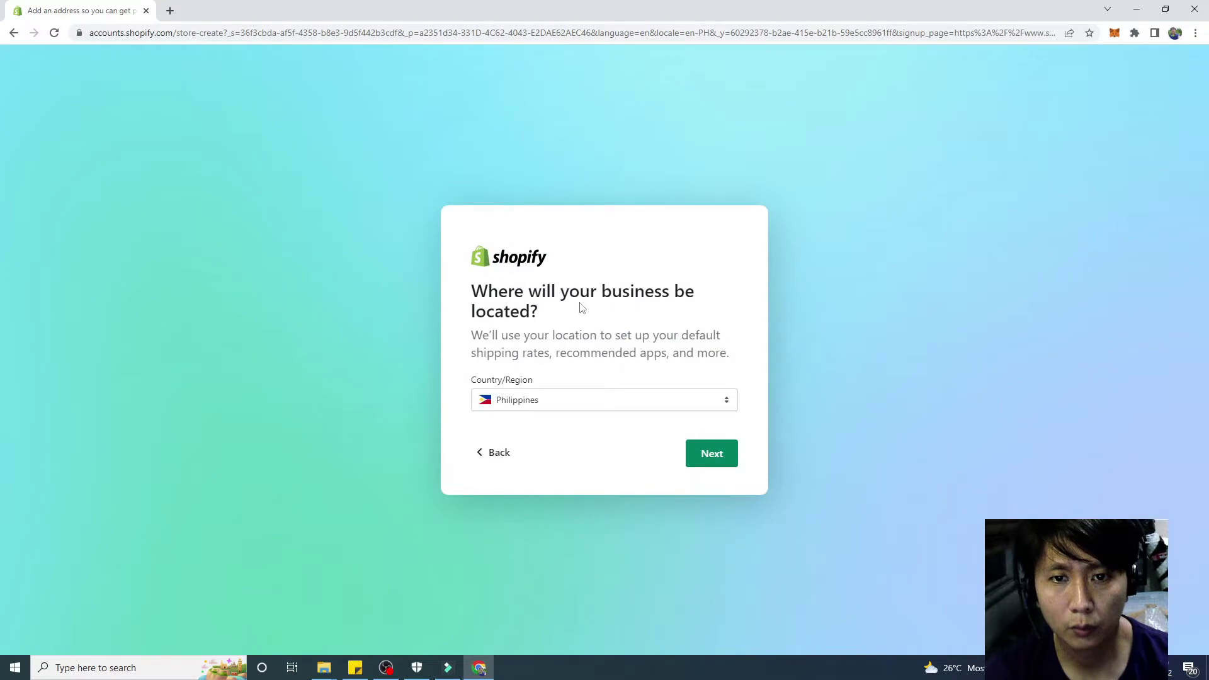
Keep Philippines as business location and choose Continue with Google on the Create account page
{"action": "left_click", "coordinate": [532, 401]}
{"action": "left_click", "coordinate": [532, 401]}
{"action": "left_click", "coordinate": [711, 457]}
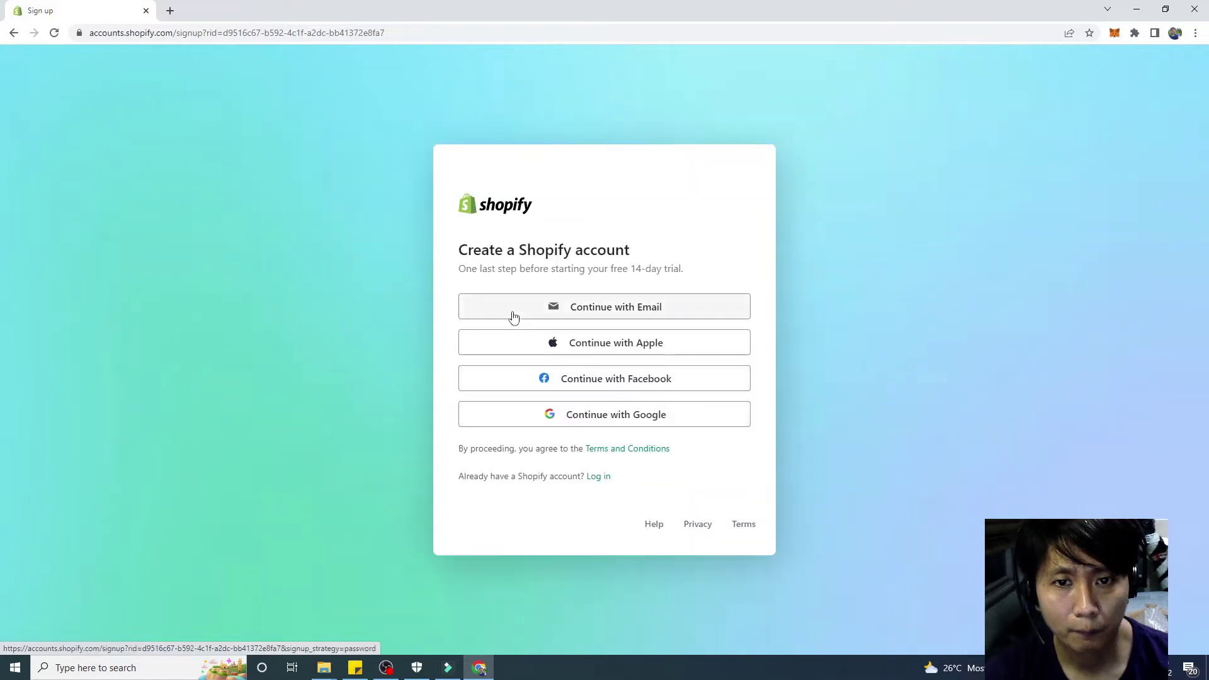
{"action": "left_click", "coordinate": [616, 419]}
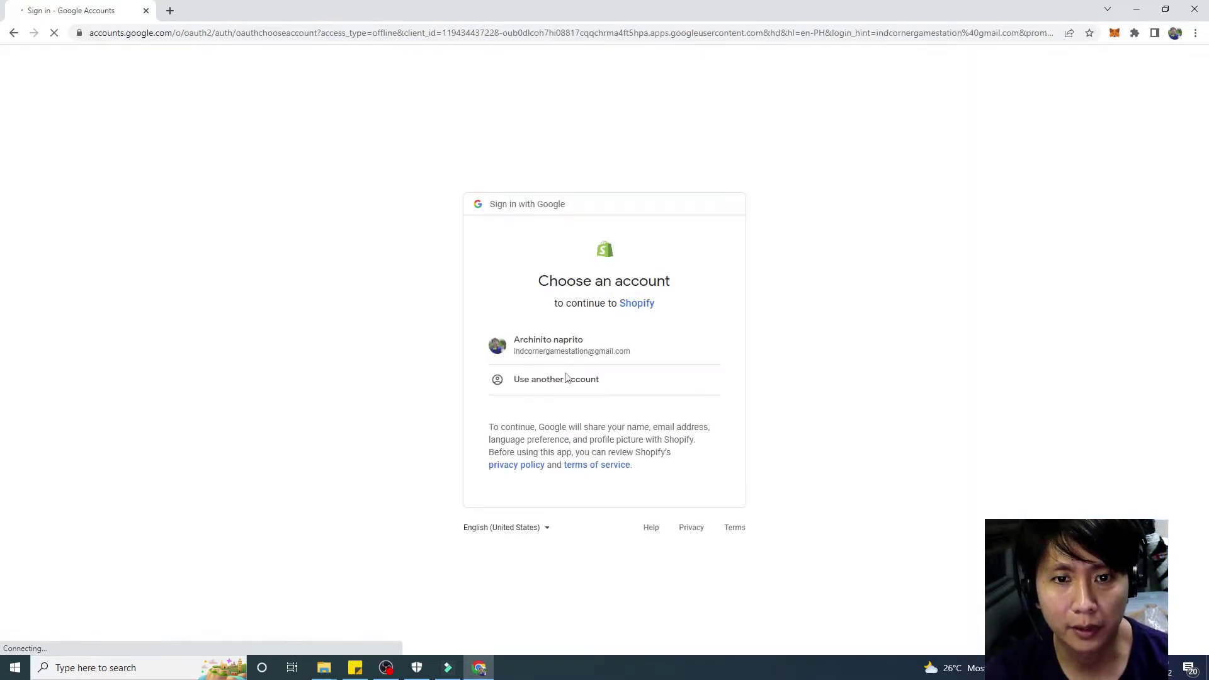
Sign in with the existing Google account so the Dbest digital store admin starts loading
{"action": "left_click", "coordinate": [555, 351]}
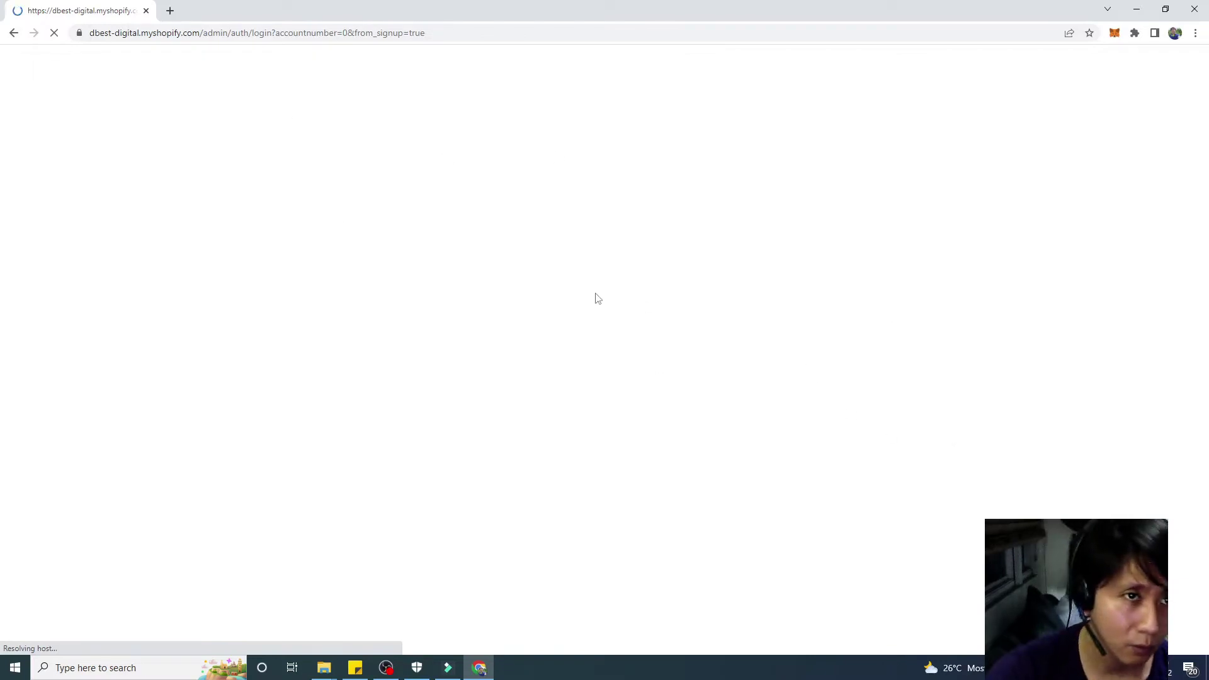
Open Gmail in a new tab from the Google apps grid
{"action": "left_click", "coordinate": [171, 11]}
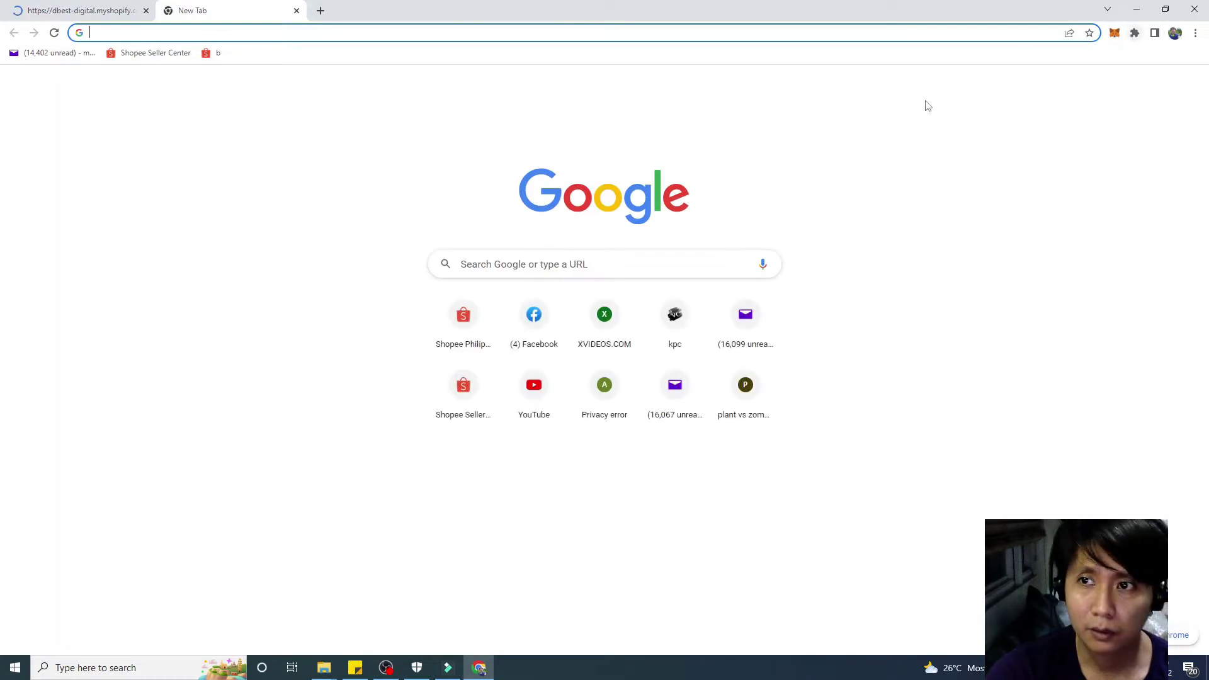
{"action": "key", "text": "Down"}
{"action": "key", "text": "Escape"}
{"action": "left_click", "coordinate": [1157, 85]}
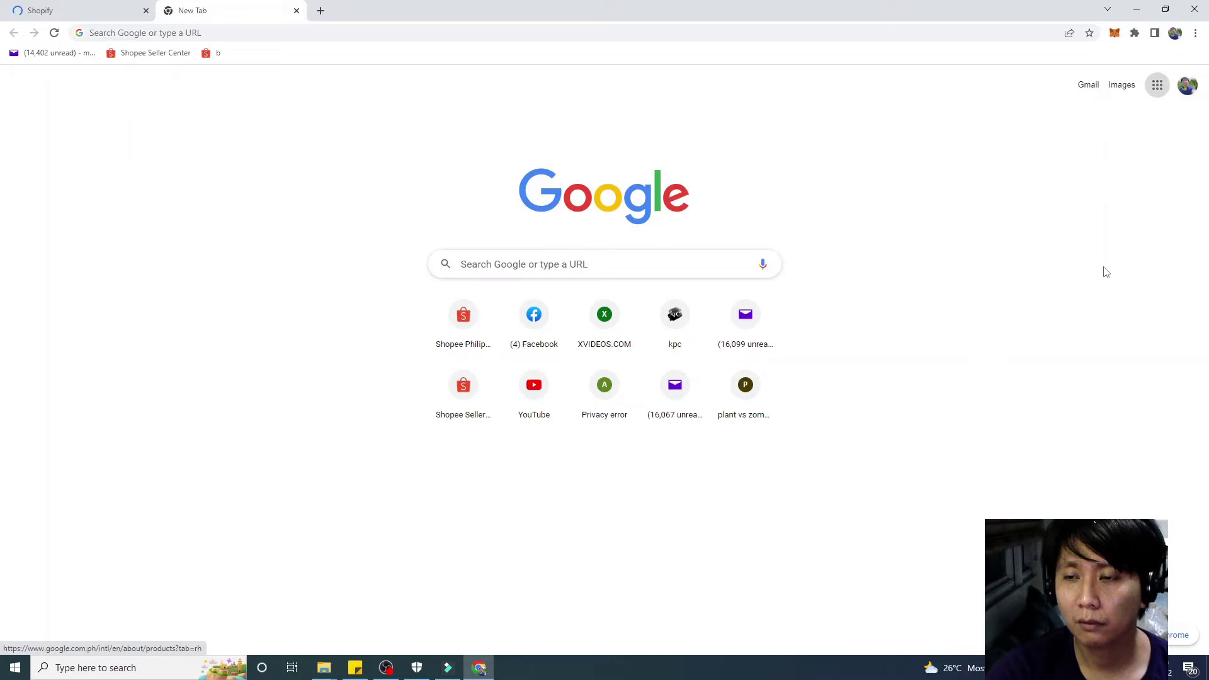
{"action": "left_click", "coordinate": [1104, 198]}
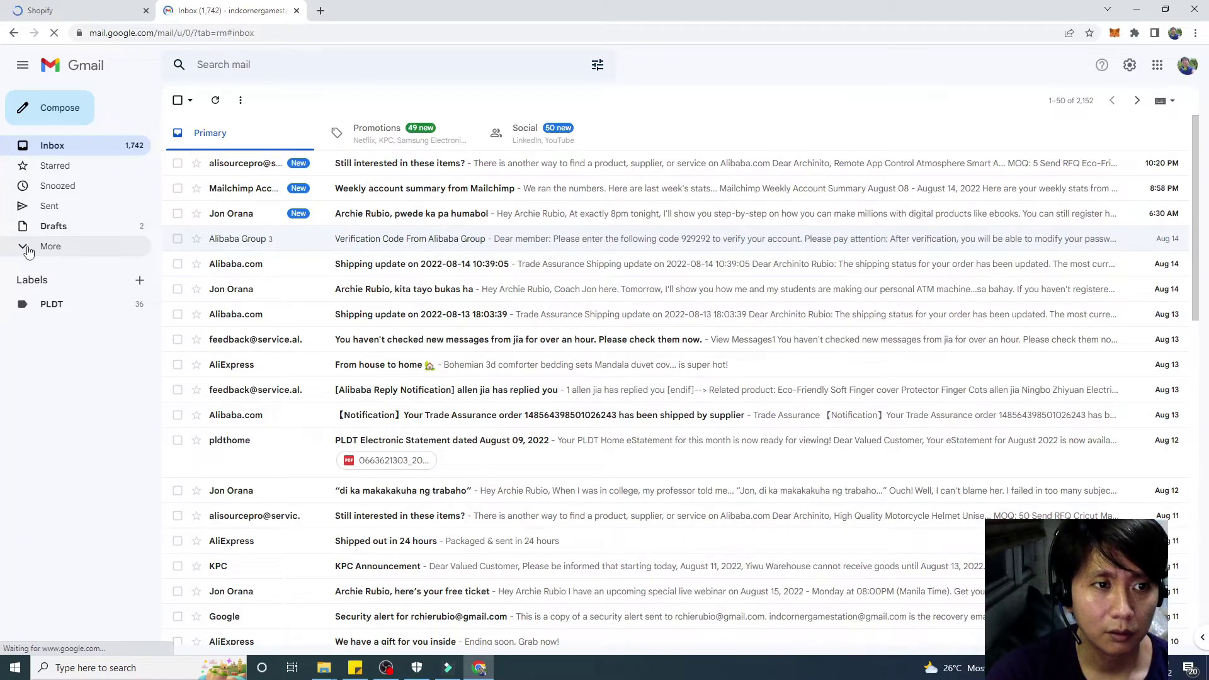
Check Gmail's Spam folder, then return to the Shopify store tab
{"action": "left_click", "coordinate": [28, 250]}
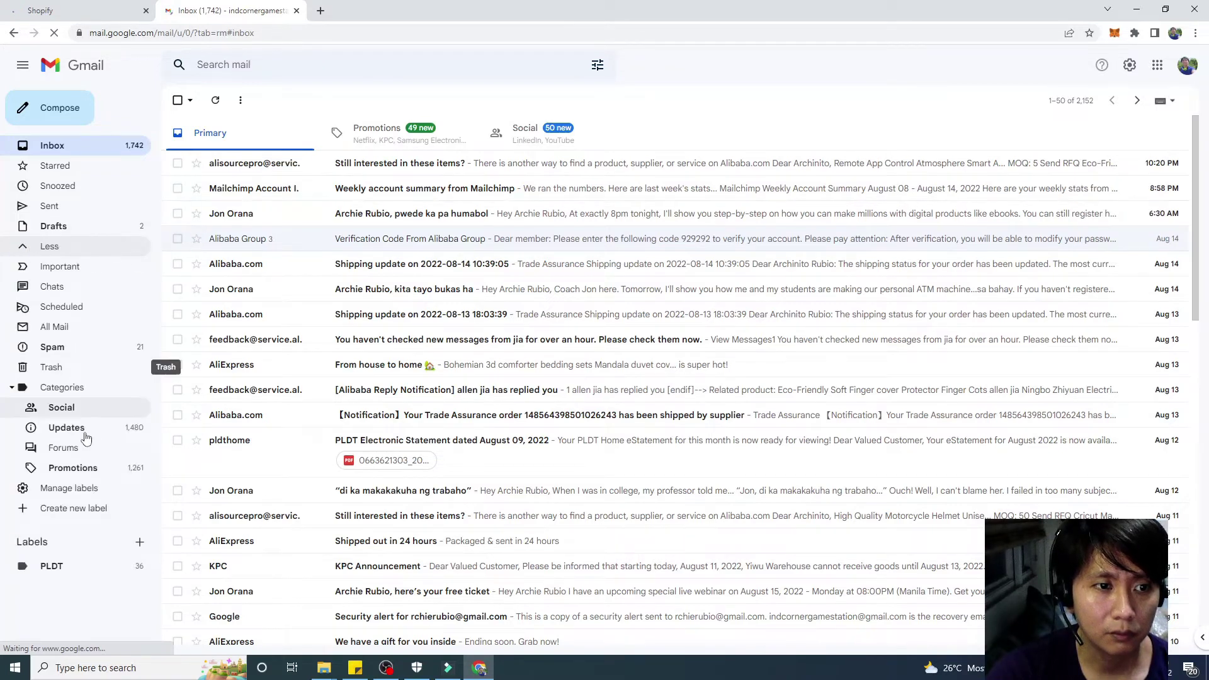
{"action": "left_click", "coordinate": [87, 350]}
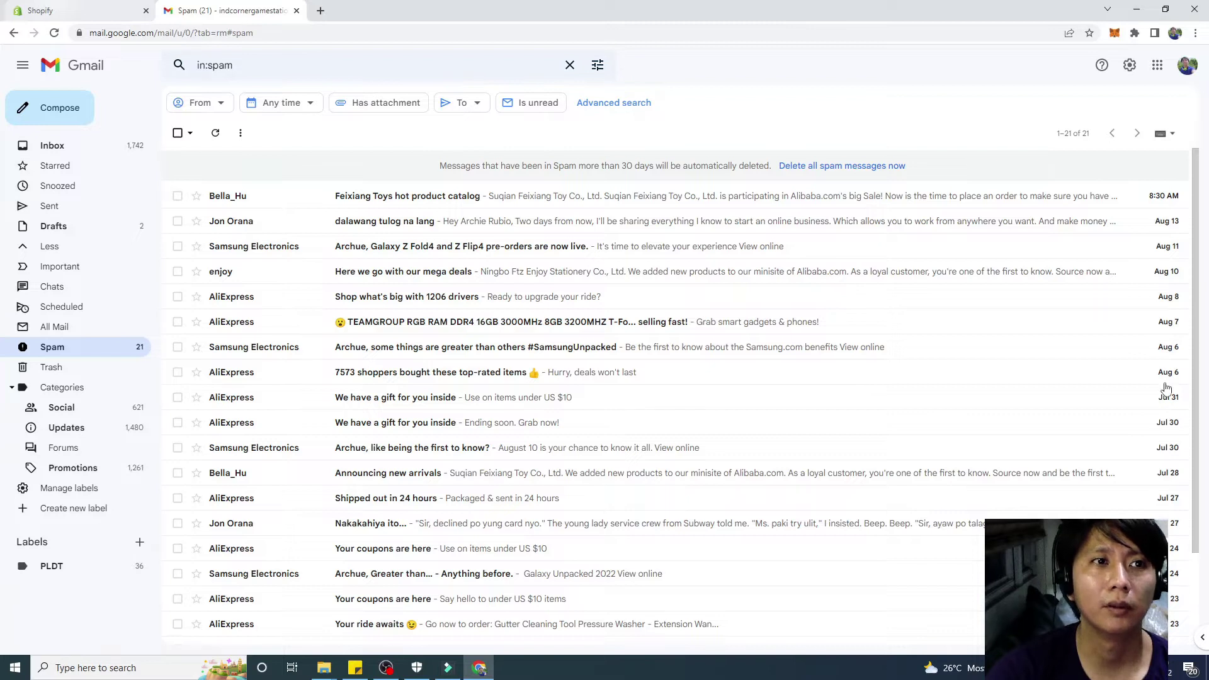
{"action": "left_click", "coordinate": [57, 10]}
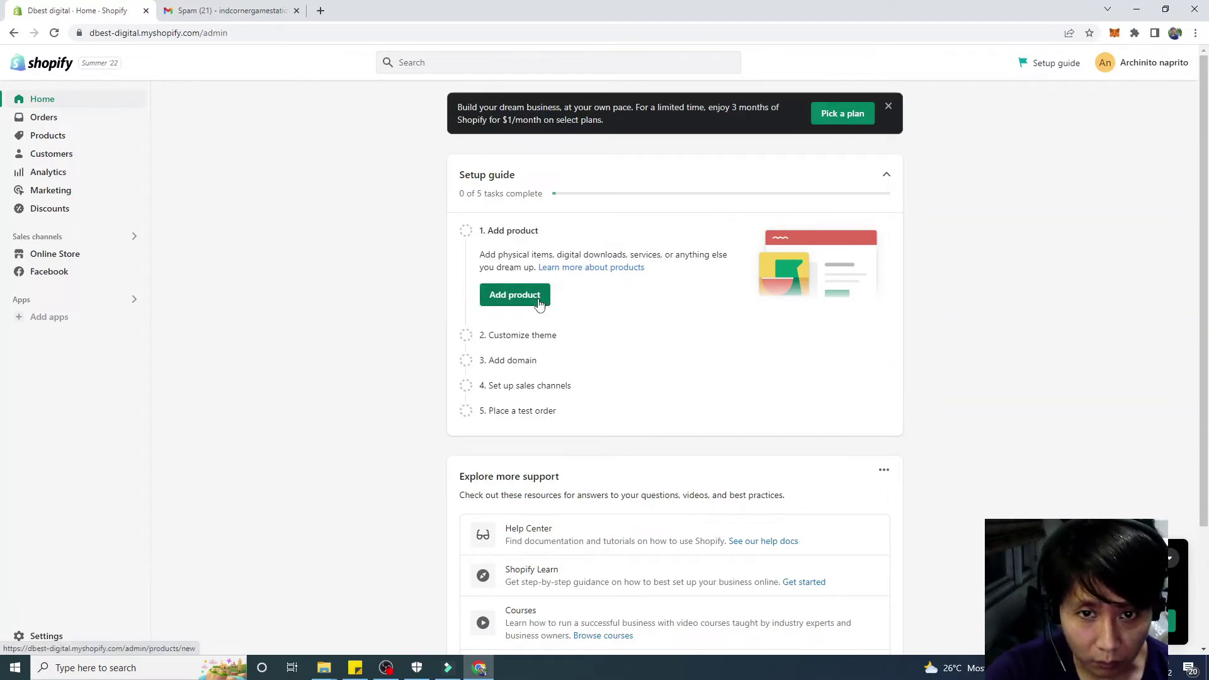
Begin a new product titled 'Fantech headset HG 19' and move to a blank browser tab
{"action": "left_click", "coordinate": [540, 303]}
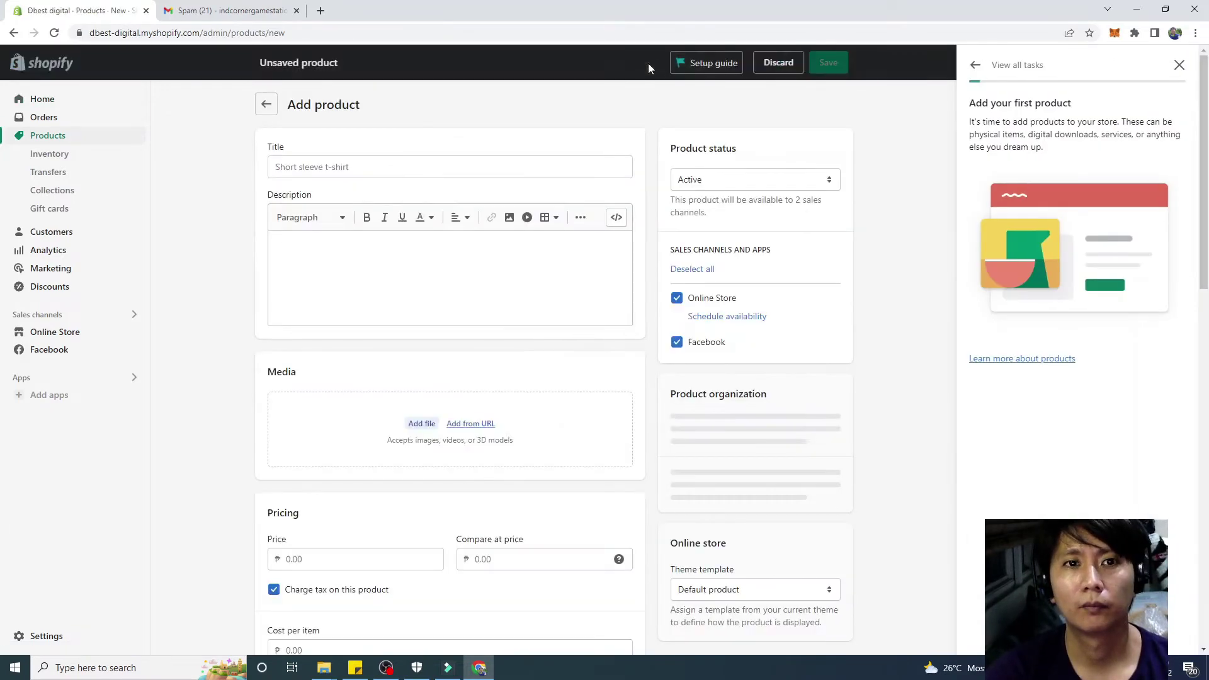
{"action": "left_click", "coordinate": [357, 163]}
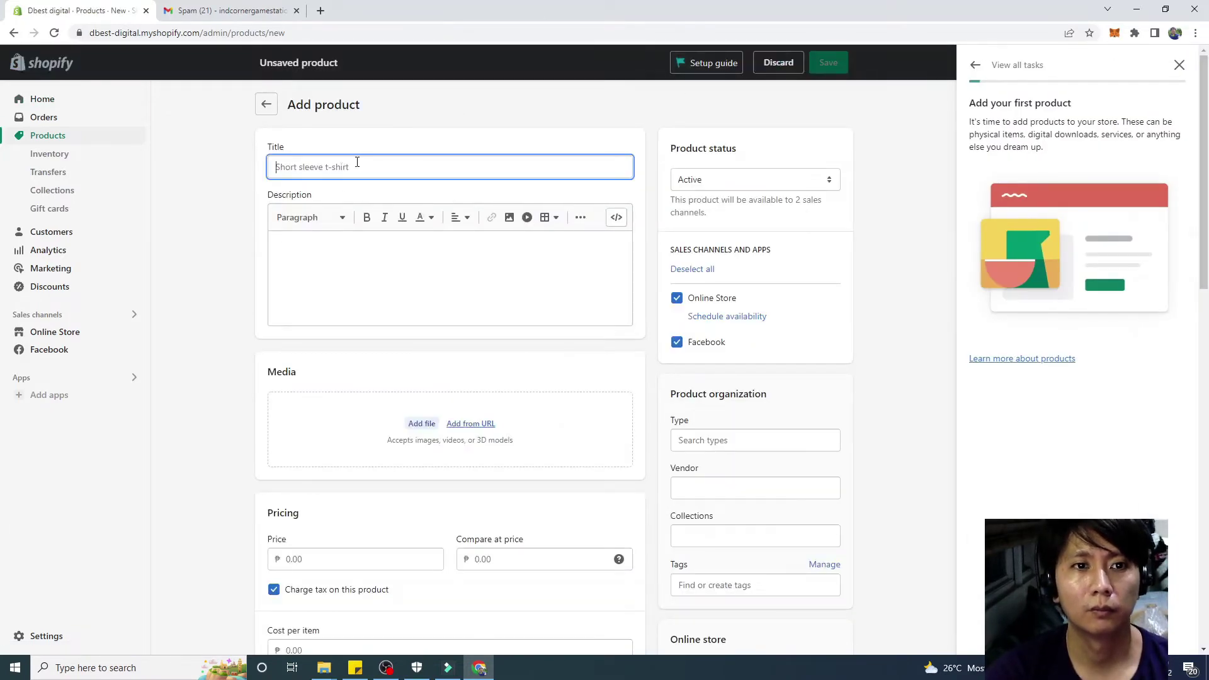
{"action": "left_click", "coordinate": [320, 11]}
{"action": "key", "text": "ctrl+1"}
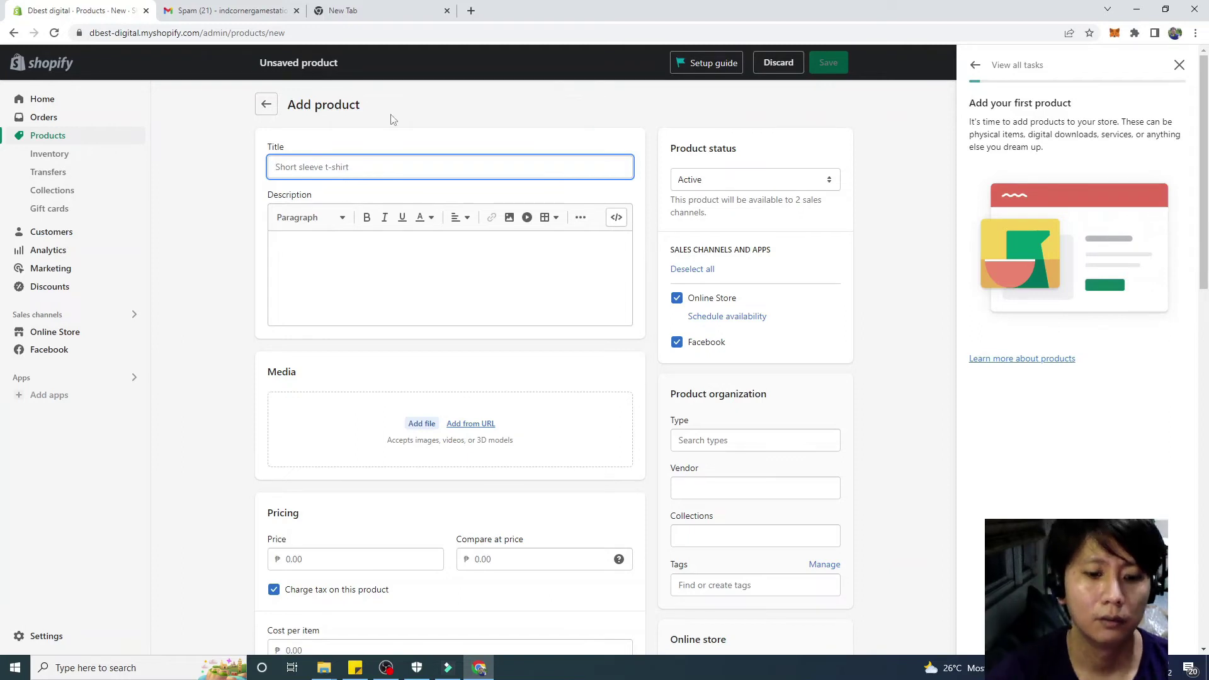
{"action": "type", "text": "Fantech headset HG 19"}
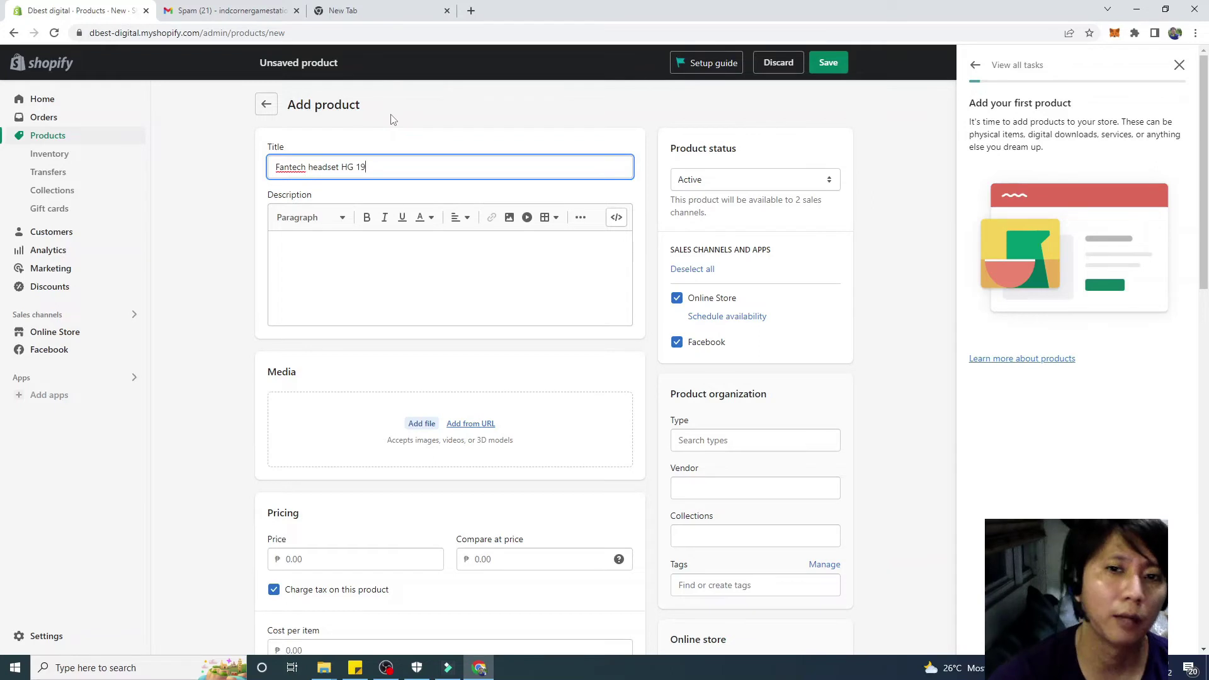
{"action": "left_click", "coordinate": [348, 15]}
Search Google for 'headset fantech hg19' and reach the fantech.ph HG19 product page
{"action": "left_click", "coordinate": [409, 35]}
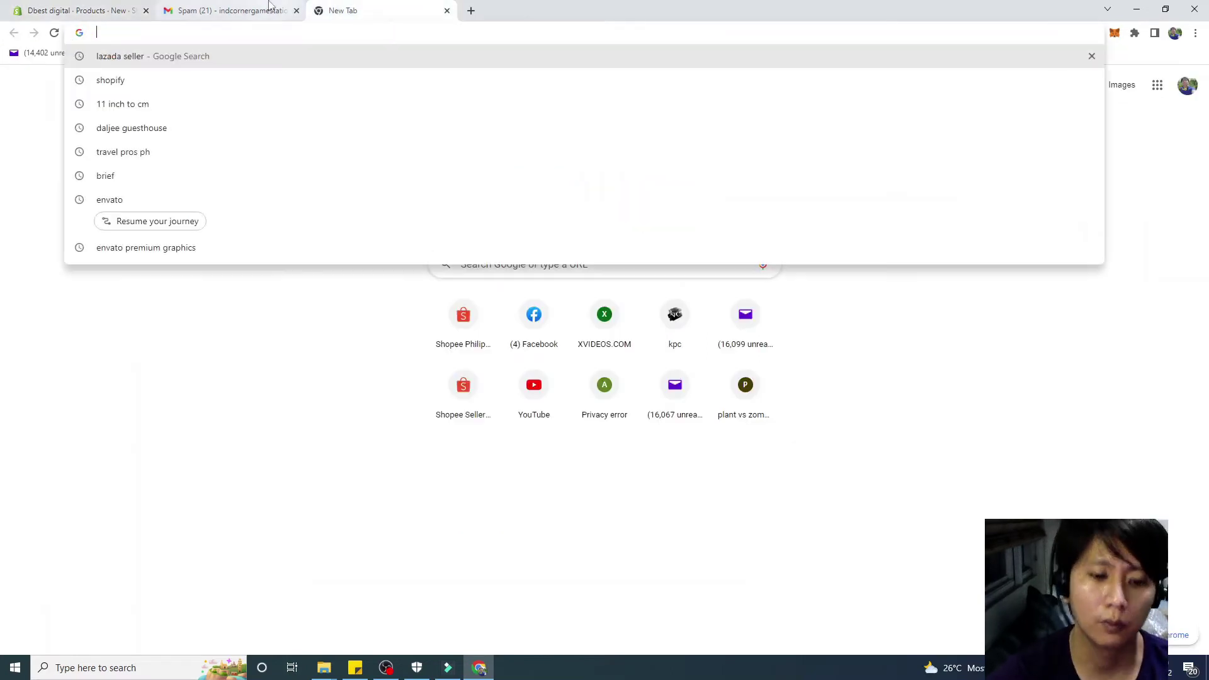
{"action": "type", "text": "hfa"}
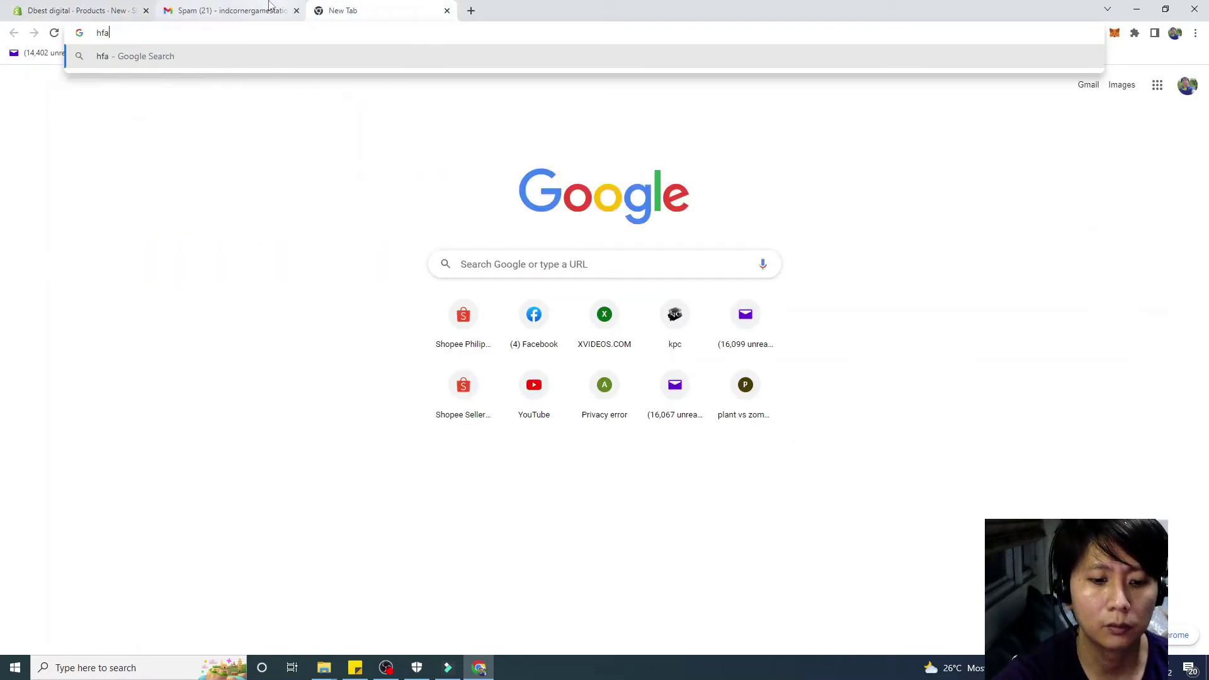
{"action": "type", "text": "ntech"}
{"action": "key", "text": "BackSpace"}
{"action": "key", "text": "BackSpace"}
{"action": "key", "text": "BackSpace"}
{"action": "key", "text": "BackSpace"}
{"action": "key", "text": "BackSpace"}
{"action": "key", "text": "Escape"}
{"action": "type", "text": "head"}
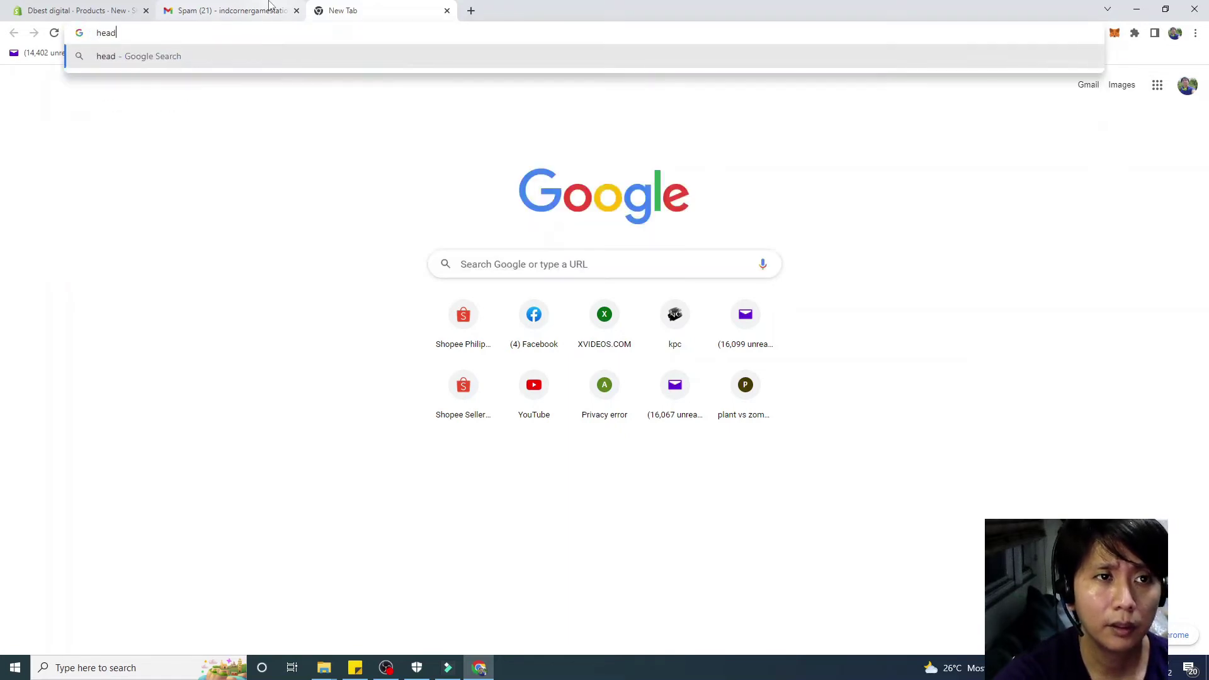
{"action": "type", "text": "set fantech hg19"}
{"action": "key", "text": "Return"}
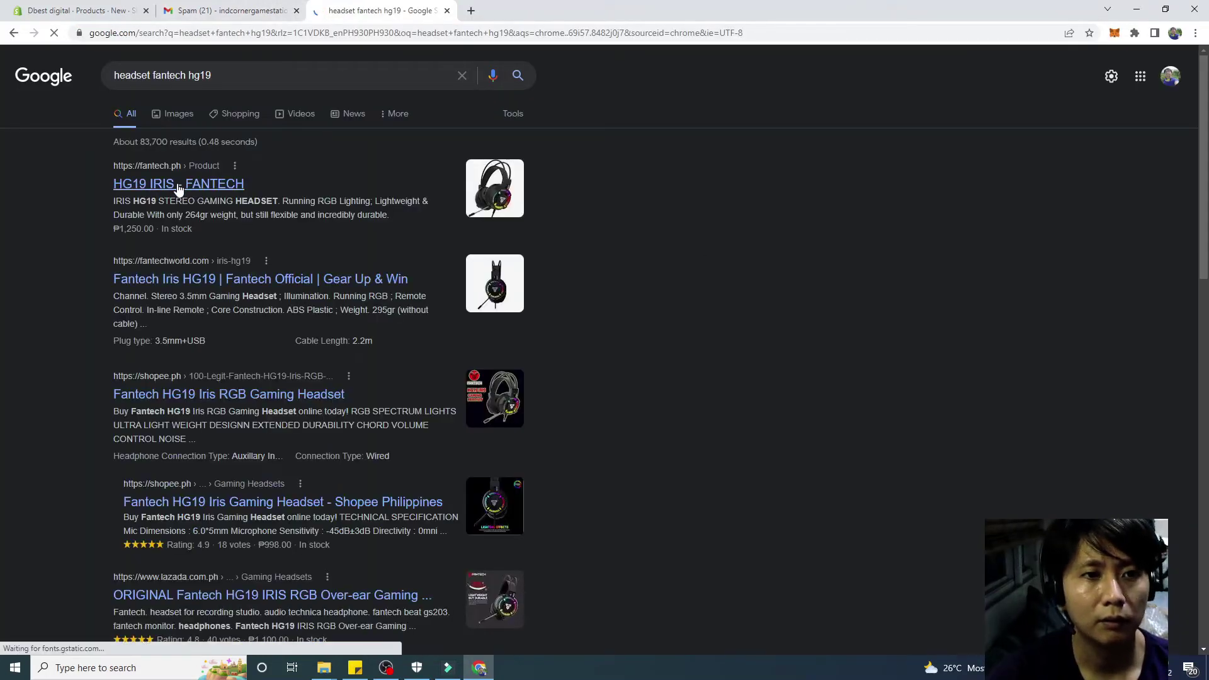
{"action": "left_click", "coordinate": [180, 185]}
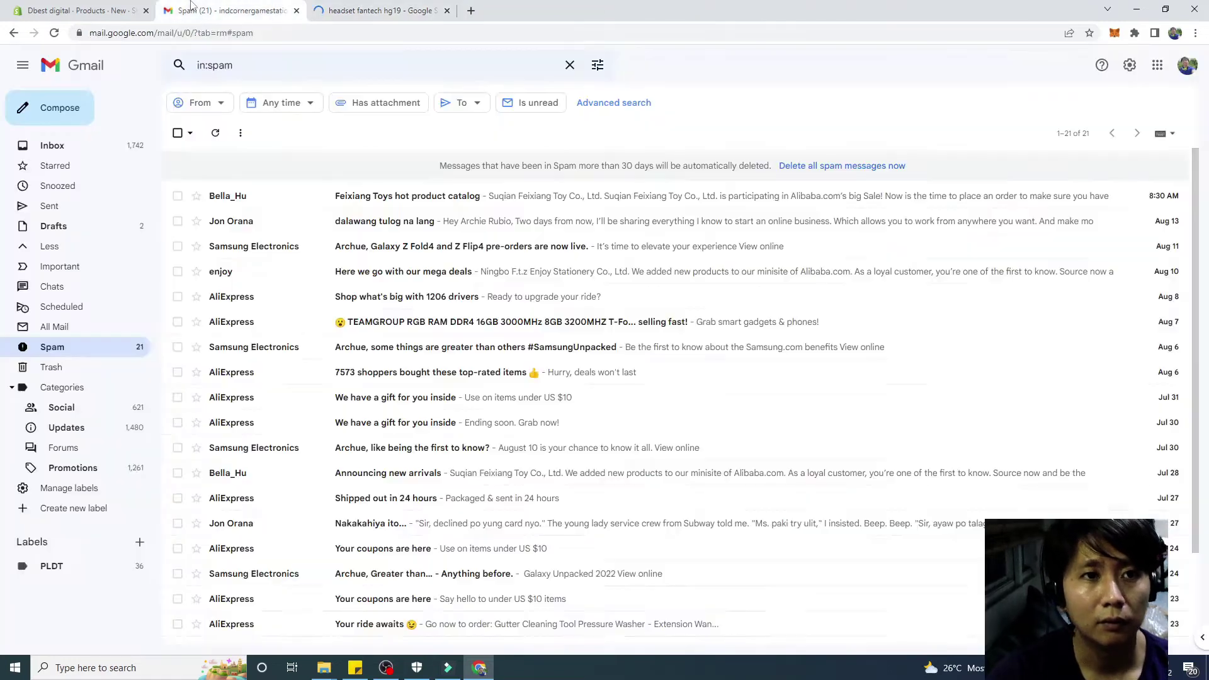
Copy the HG19 description text and paste it into the Shopify product Description
{"action": "key", "text": "ctrl+shift+Tab"}
{"action": "key", "text": "ctrl+shift+Tab"}
{"action": "scroll", "coordinate": [361, 305], "scroll_direction": "down", "scroll_amount": 3}
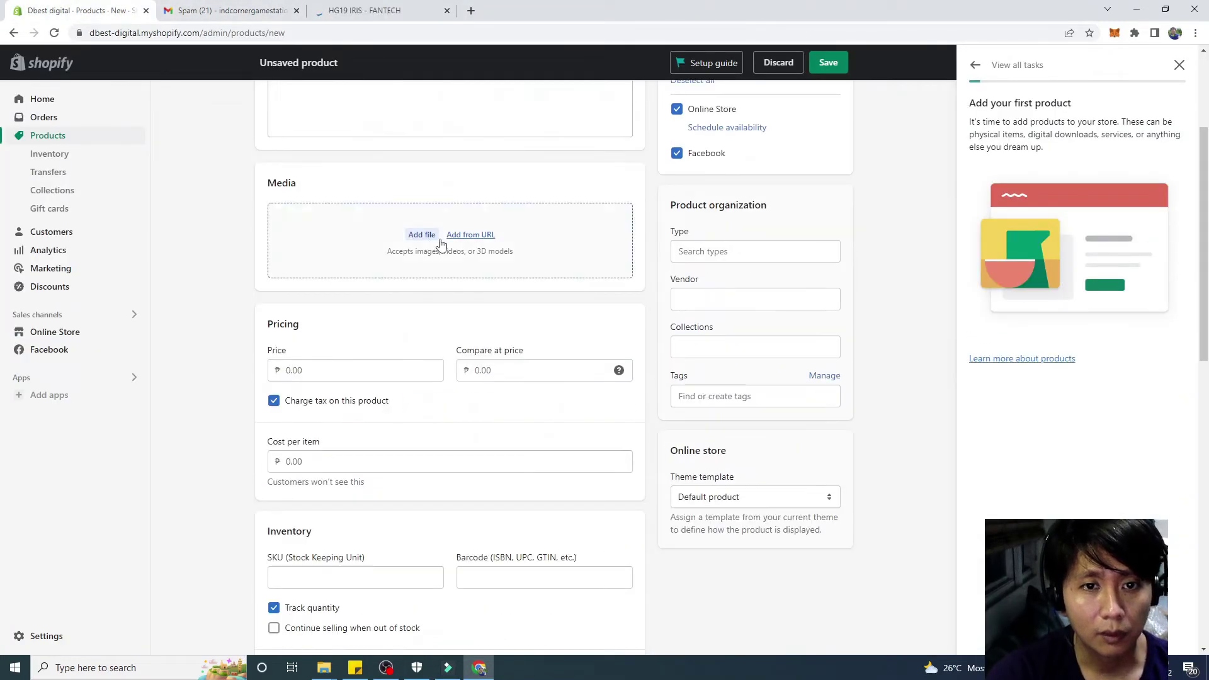
{"action": "key", "text": "ctrl+shift+Tab"}
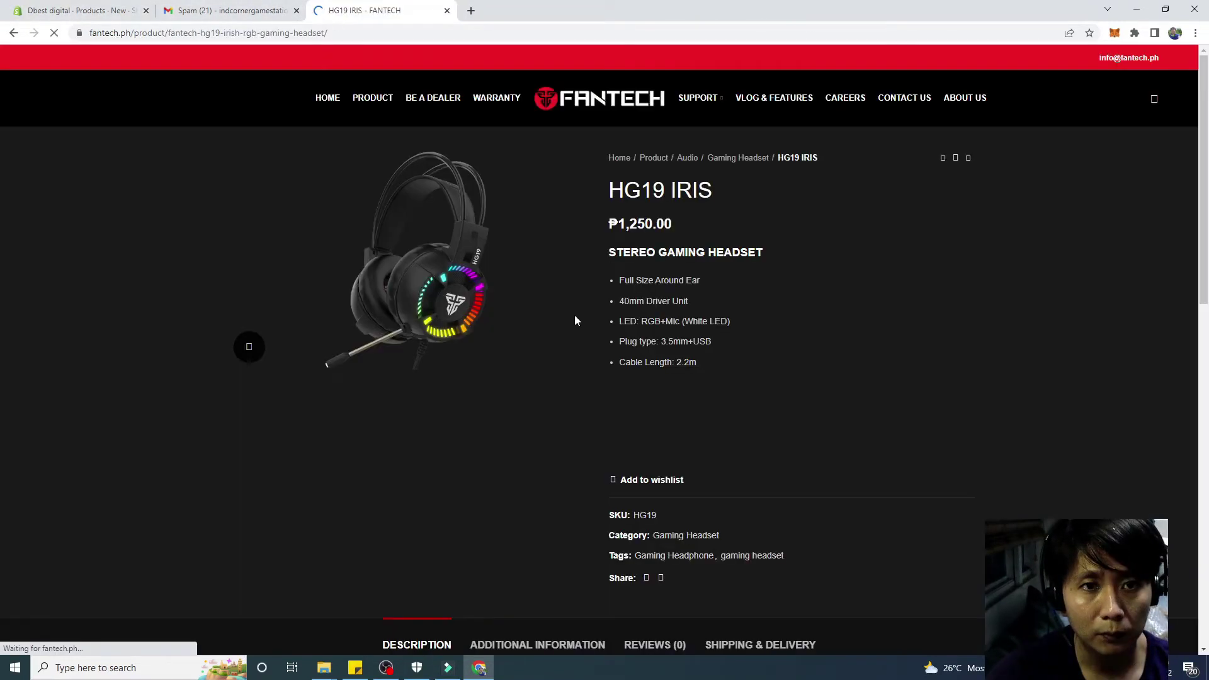
{"action": "scroll", "coordinate": [673, 343], "scroll_direction": "down", "scroll_amount": 3}
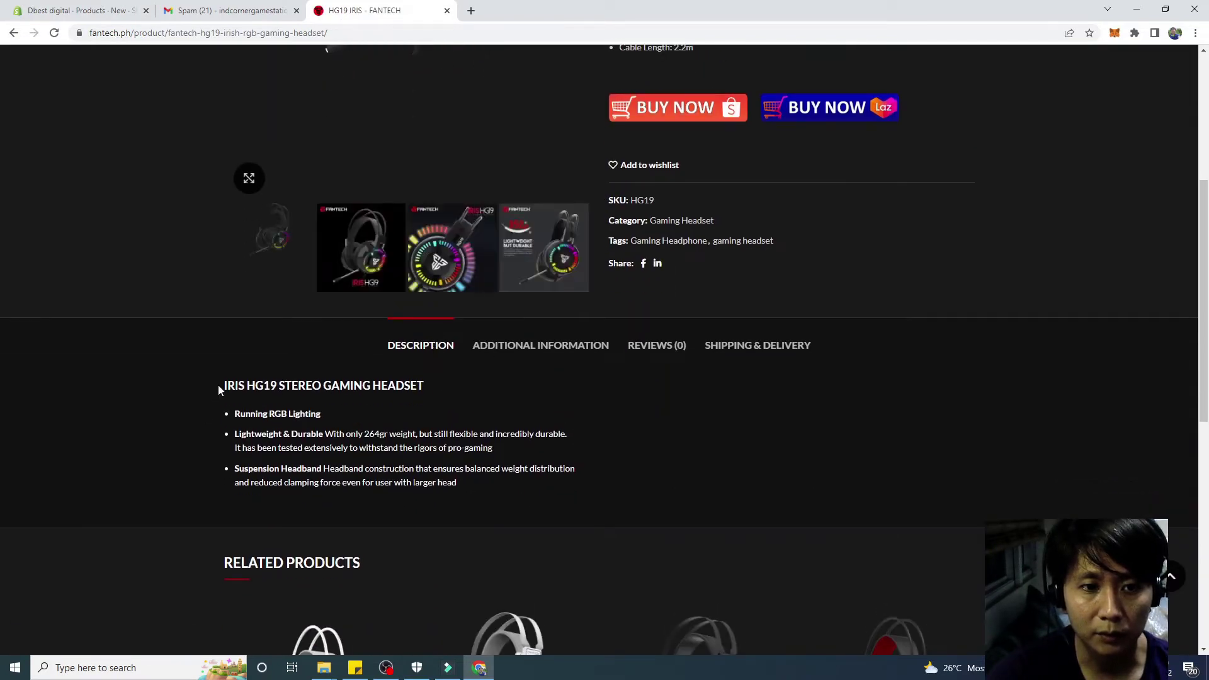
{"action": "left_click_drag", "start_coordinate": [223, 387], "coordinate": [441, 479]}
{"action": "key", "text": "ctrl+c"}
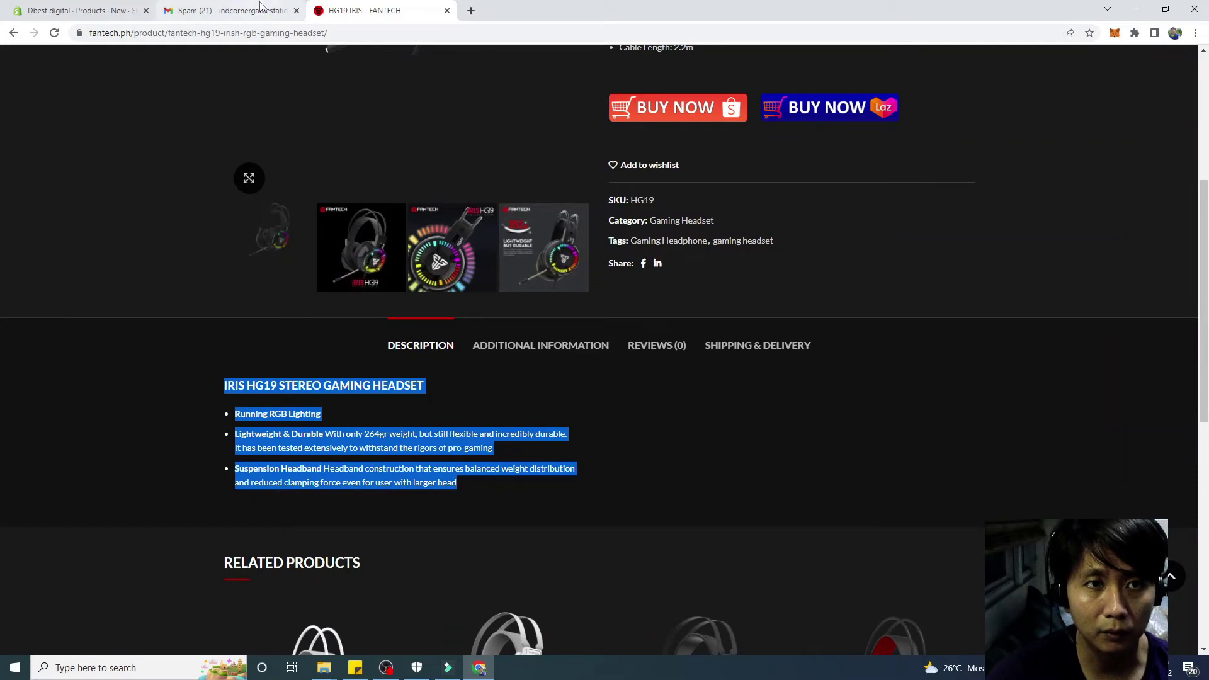
{"action": "left_click", "coordinate": [95, 11]}
{"action": "scroll", "coordinate": [394, 206], "scroll_direction": "up", "scroll_amount": 2}
{"action": "left_click", "coordinate": [365, 256]}
{"action": "key", "text": "ctrl+v"}
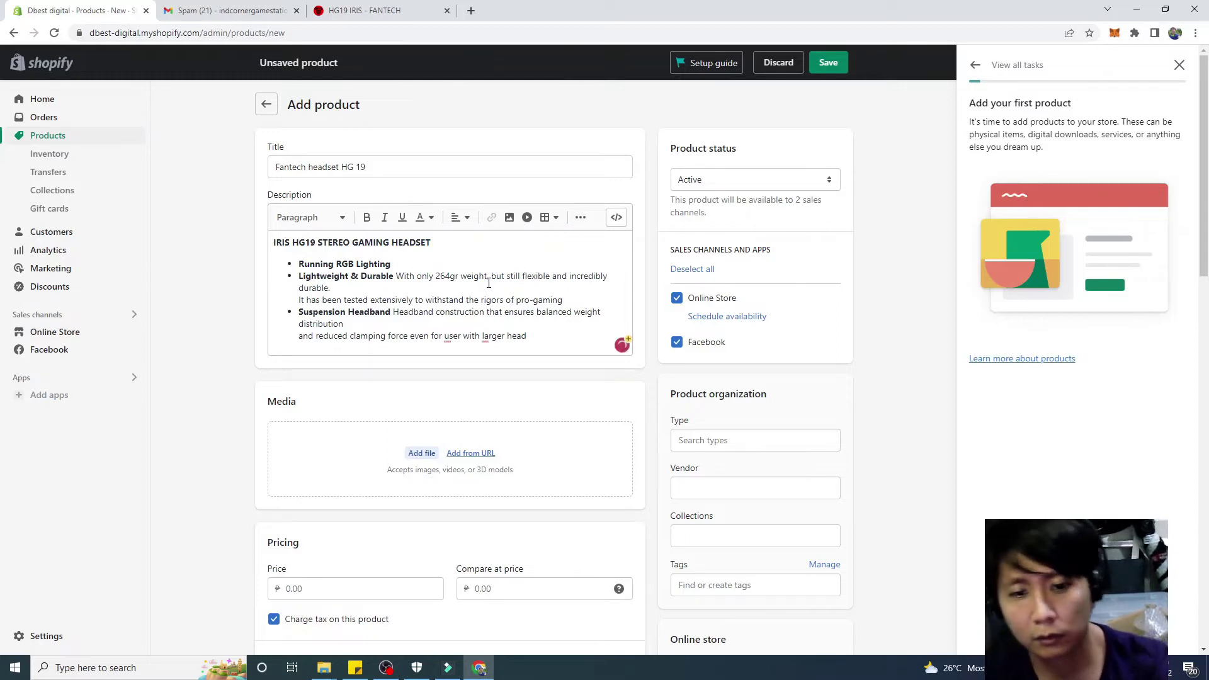
{"action": "left_click_drag", "start_coordinate": [573, 341], "coordinate": [364, 279]}
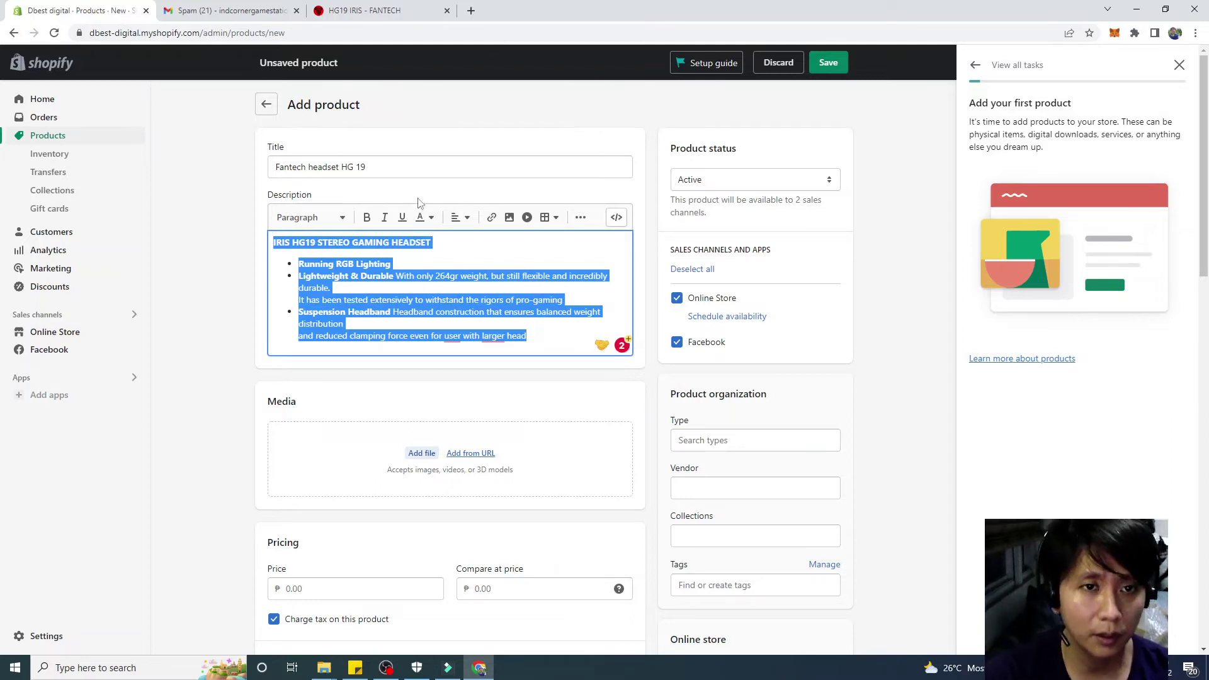
{"action": "scroll", "coordinate": [435, 365], "scroll_direction": "down", "scroll_amount": 2}
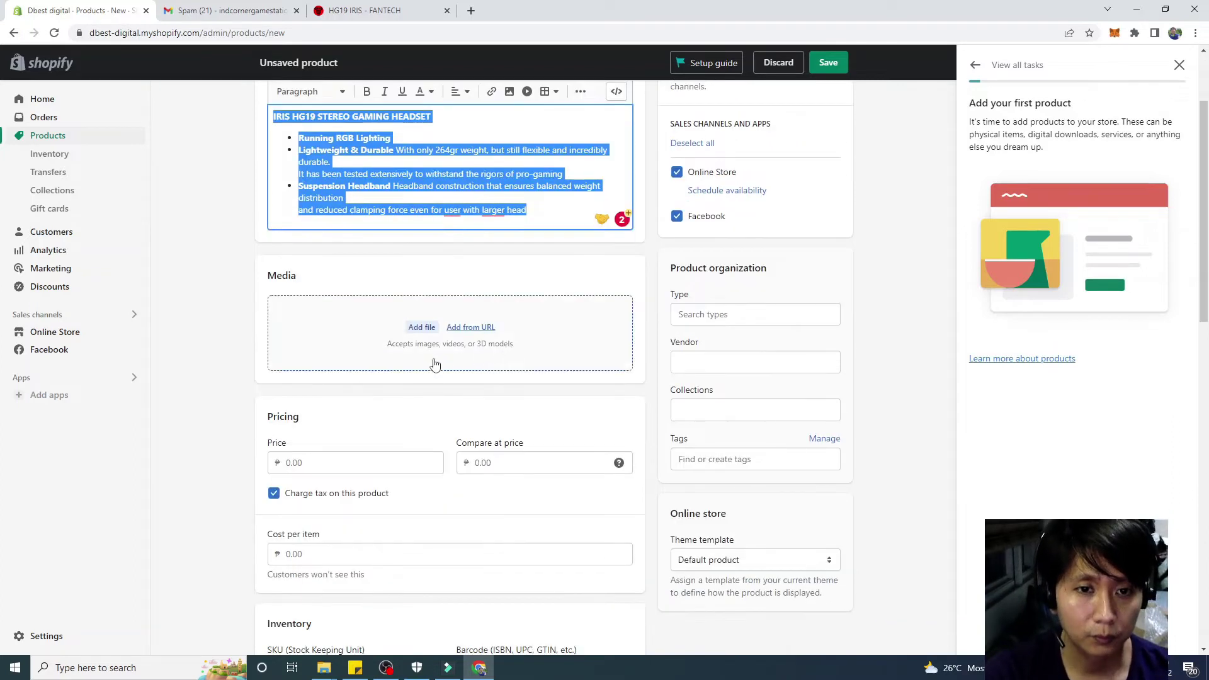
{"action": "left_click", "coordinate": [466, 330]}
{"action": "left_click", "coordinate": [652, 297]}
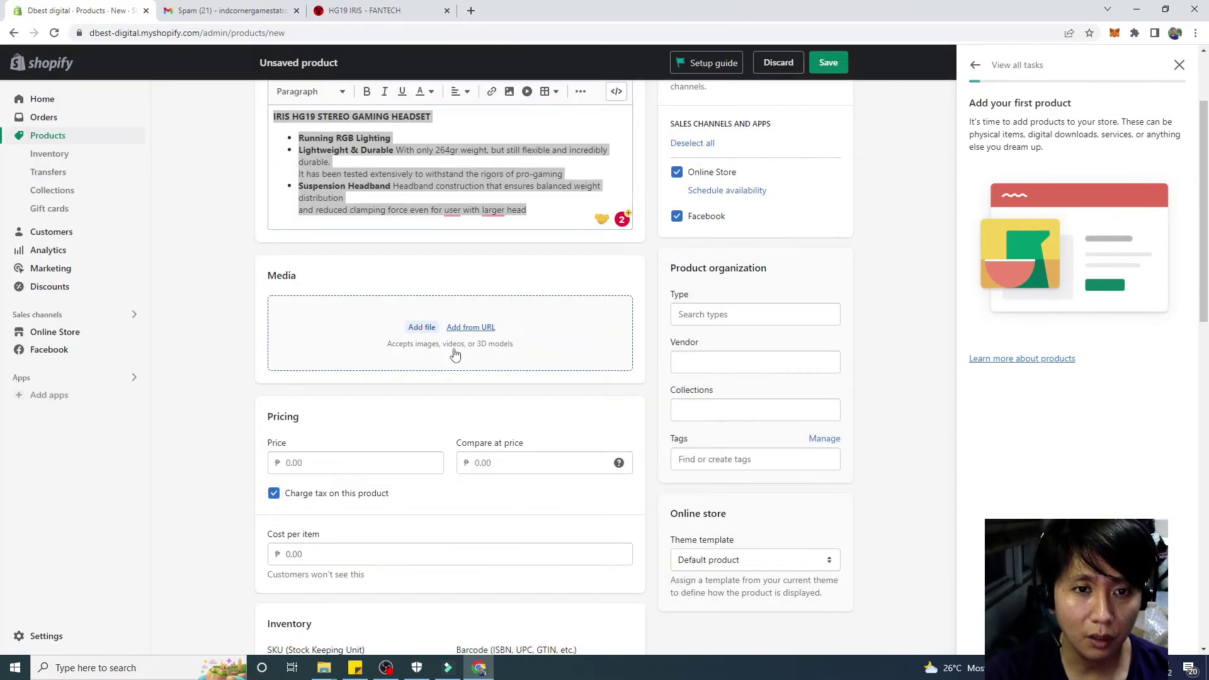
Browse for media to Desktop > captain > headset > hg19
{"action": "left_click", "coordinate": [422, 328]}
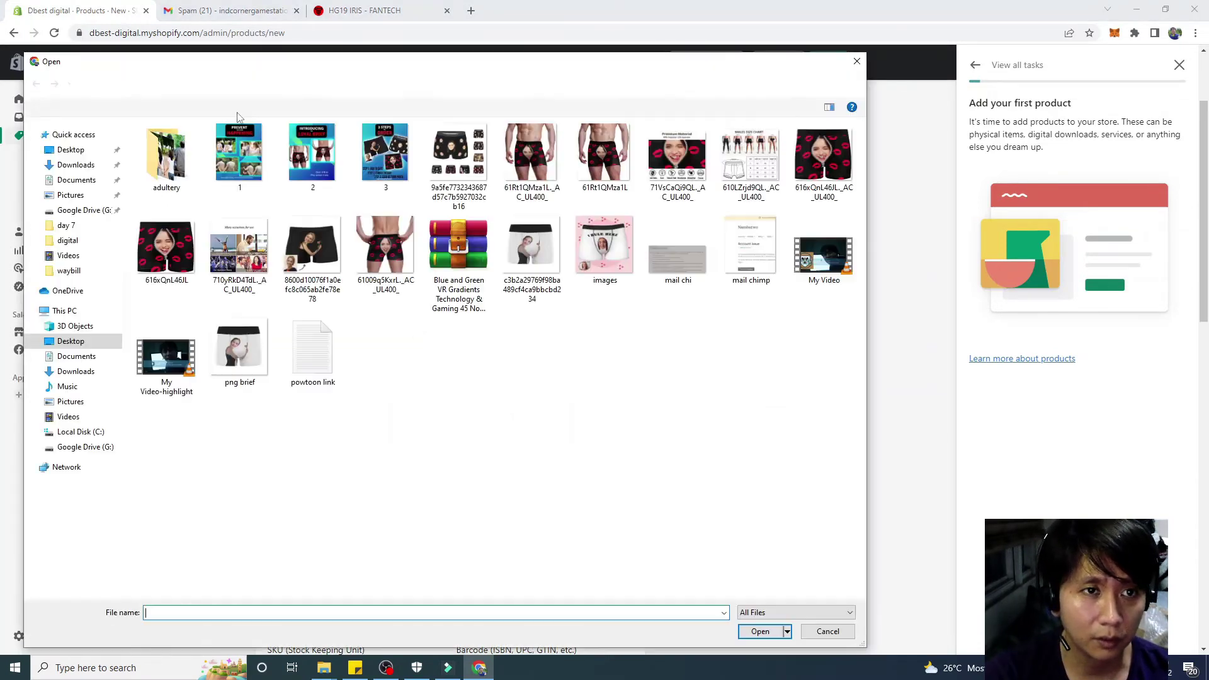
{"action": "left_click", "coordinate": [168, 84]}
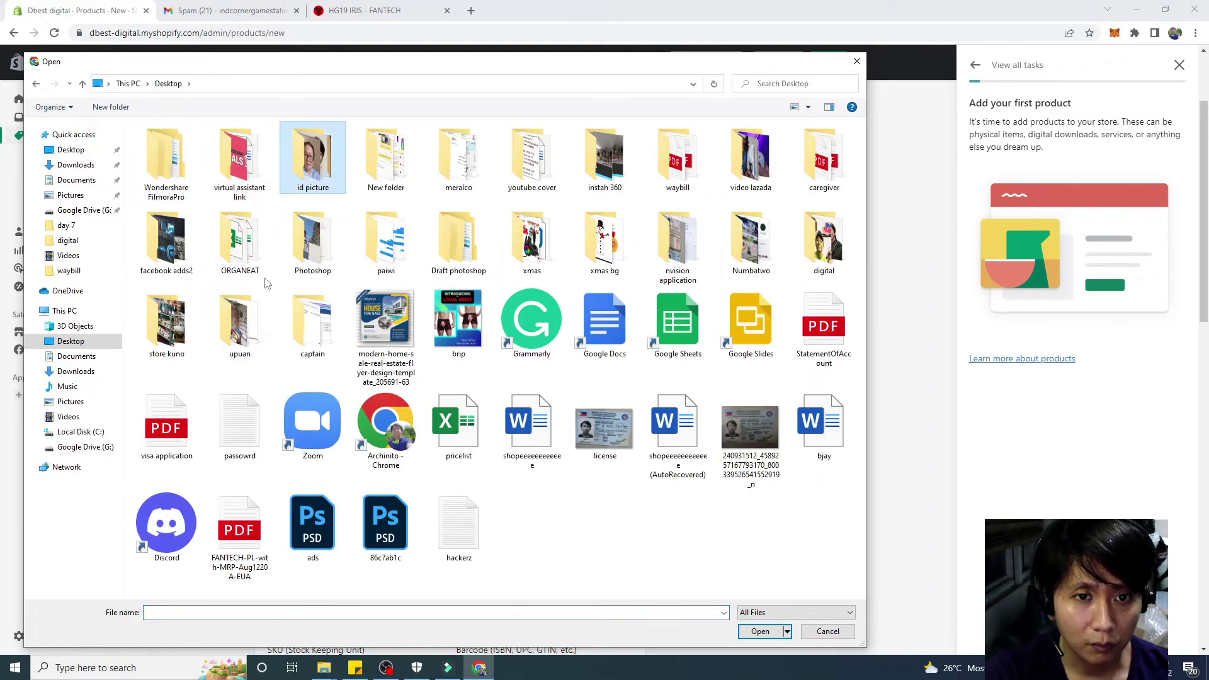
{"action": "left_click", "coordinate": [465, 149]}
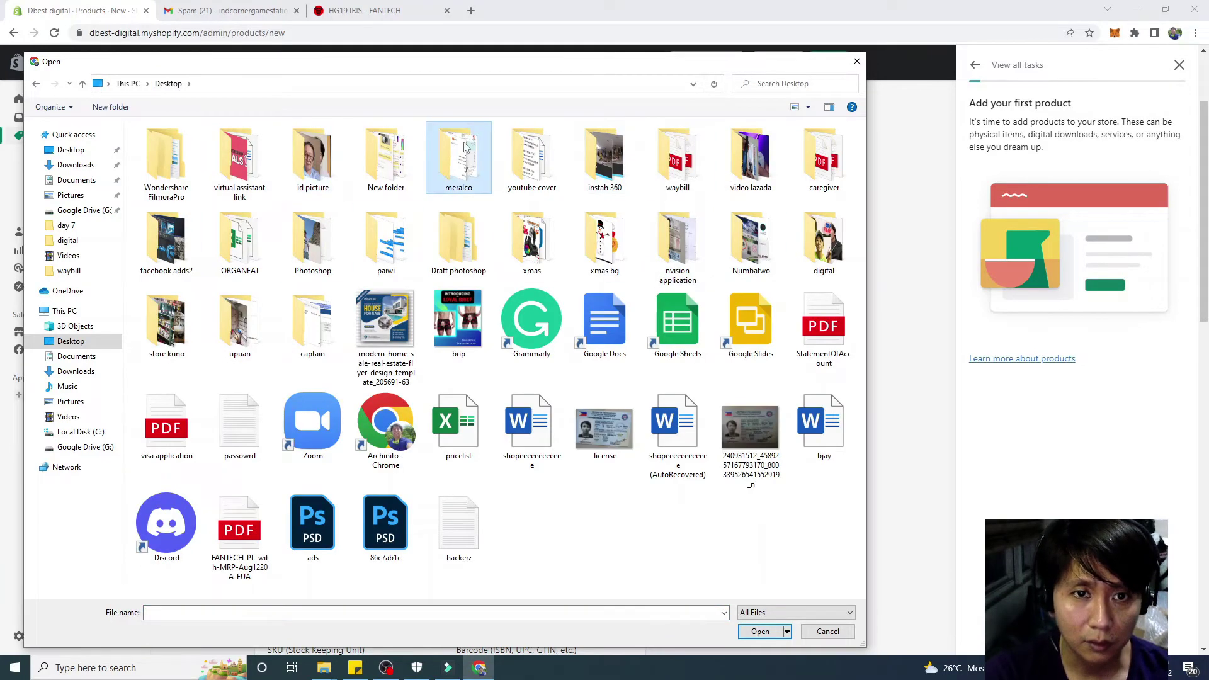
{"action": "double_click", "coordinate": [327, 352]}
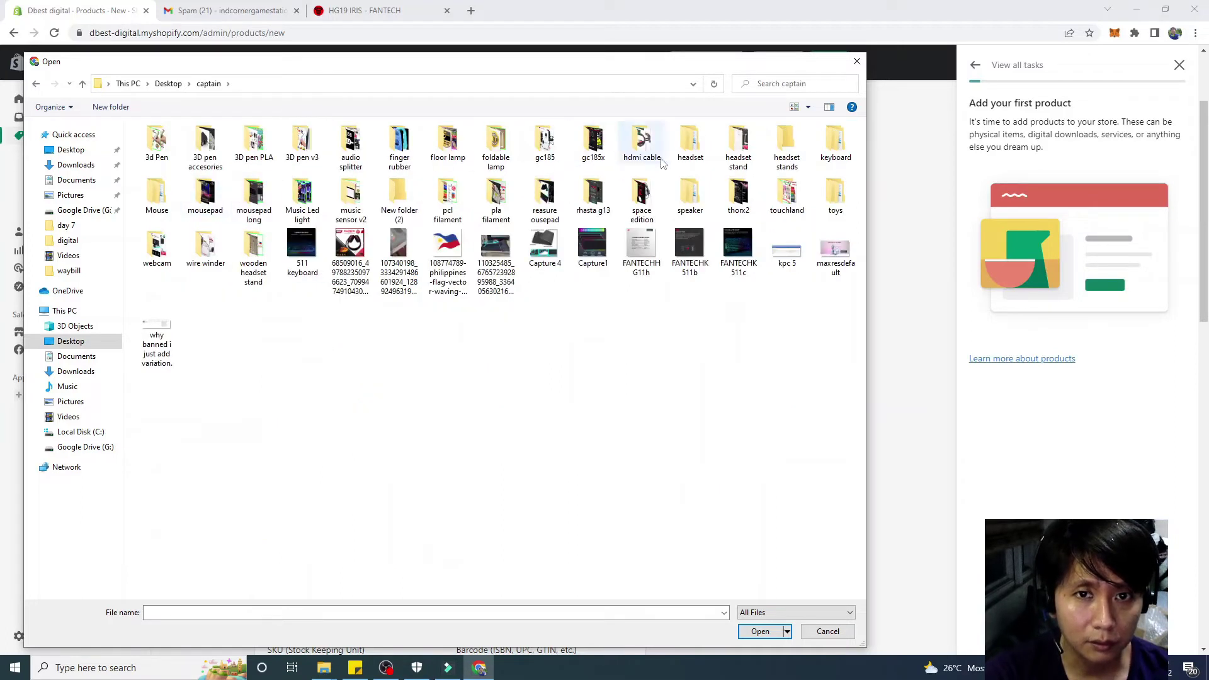
{"action": "double_click", "coordinate": [693, 152]}
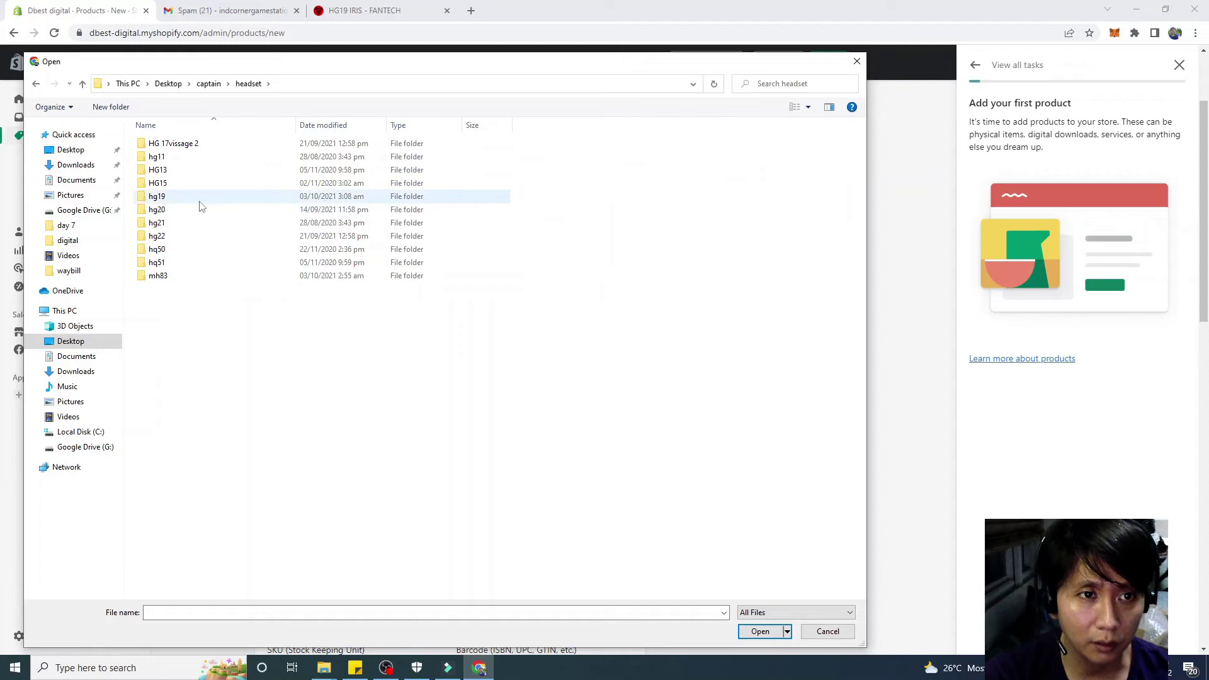
{"action": "double_click", "coordinate": [175, 198]}
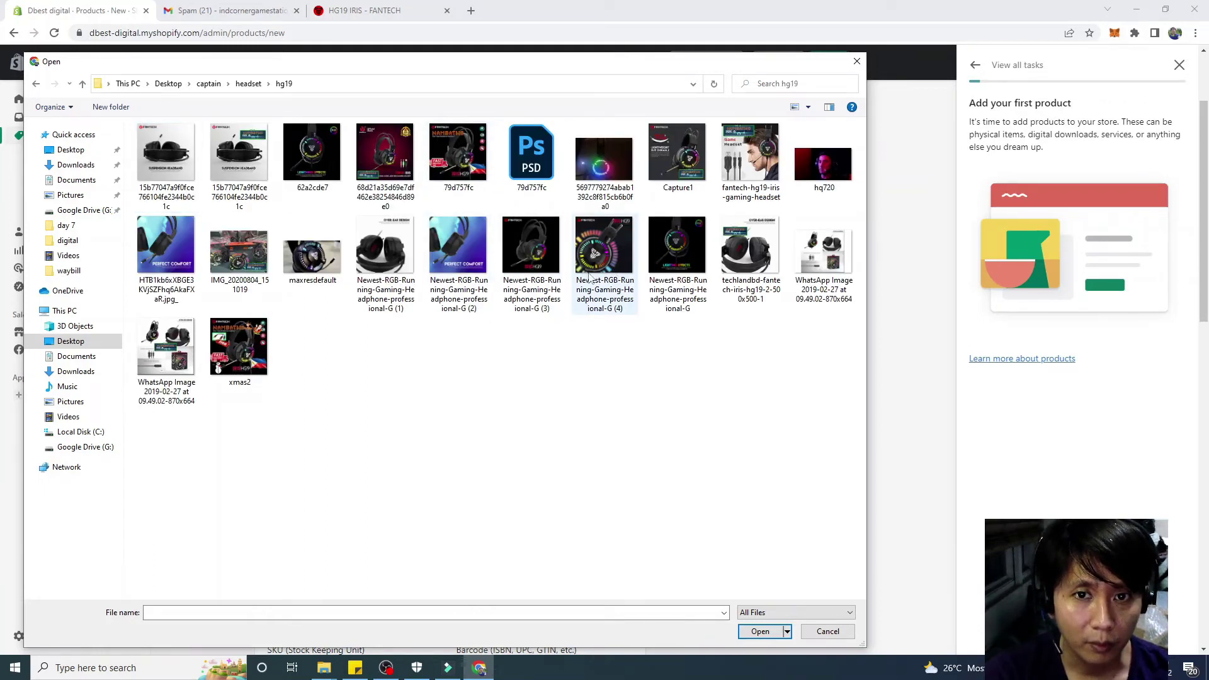
Upload the 79d7f5fc headset image as the product's first media file
{"action": "left_click", "coordinate": [605, 248]}
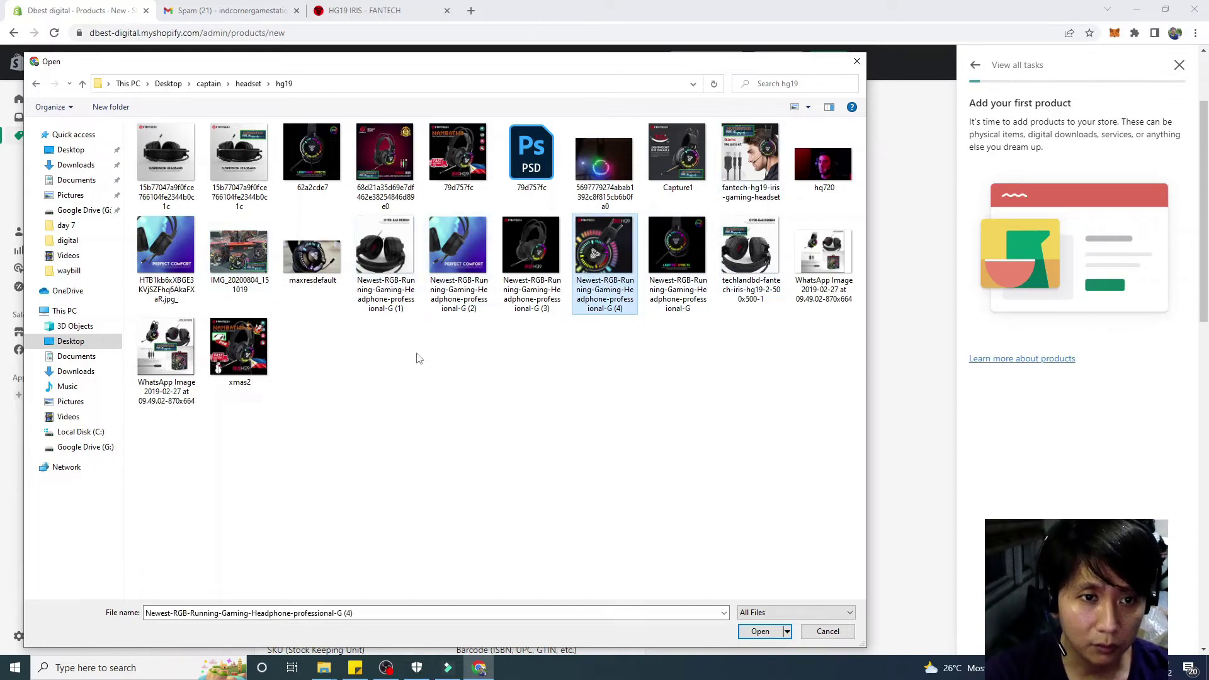
{"action": "left_click", "coordinate": [539, 271]}
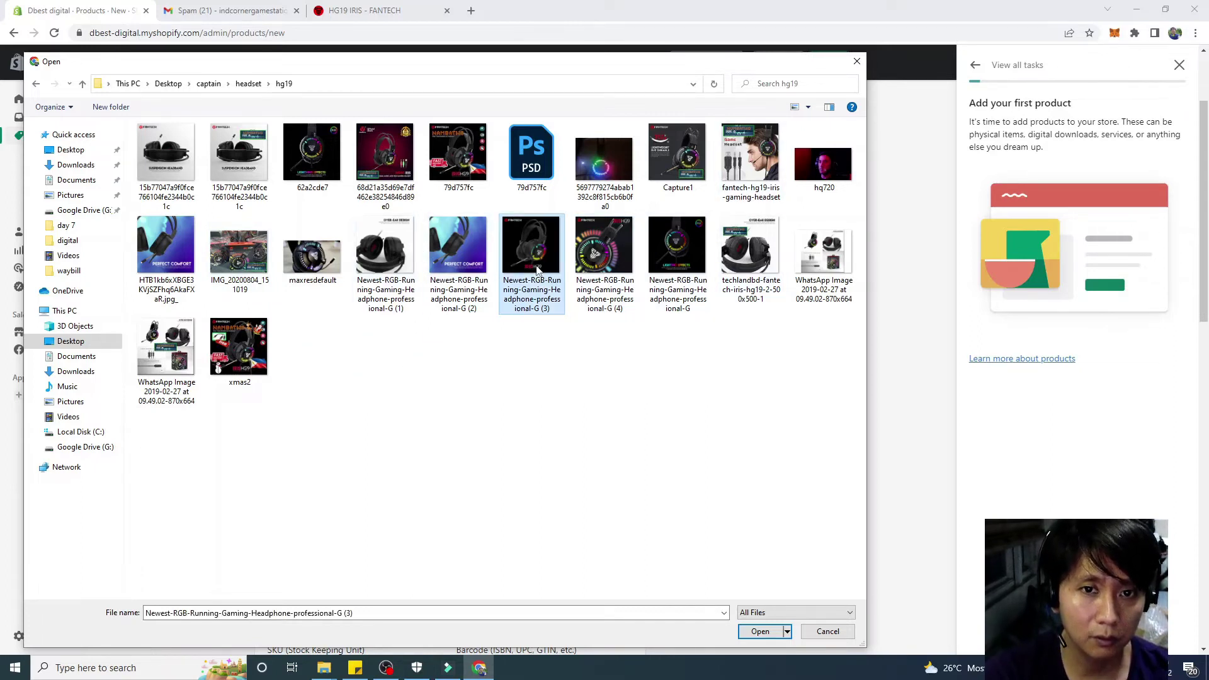
{"action": "double_click", "coordinate": [463, 167]}
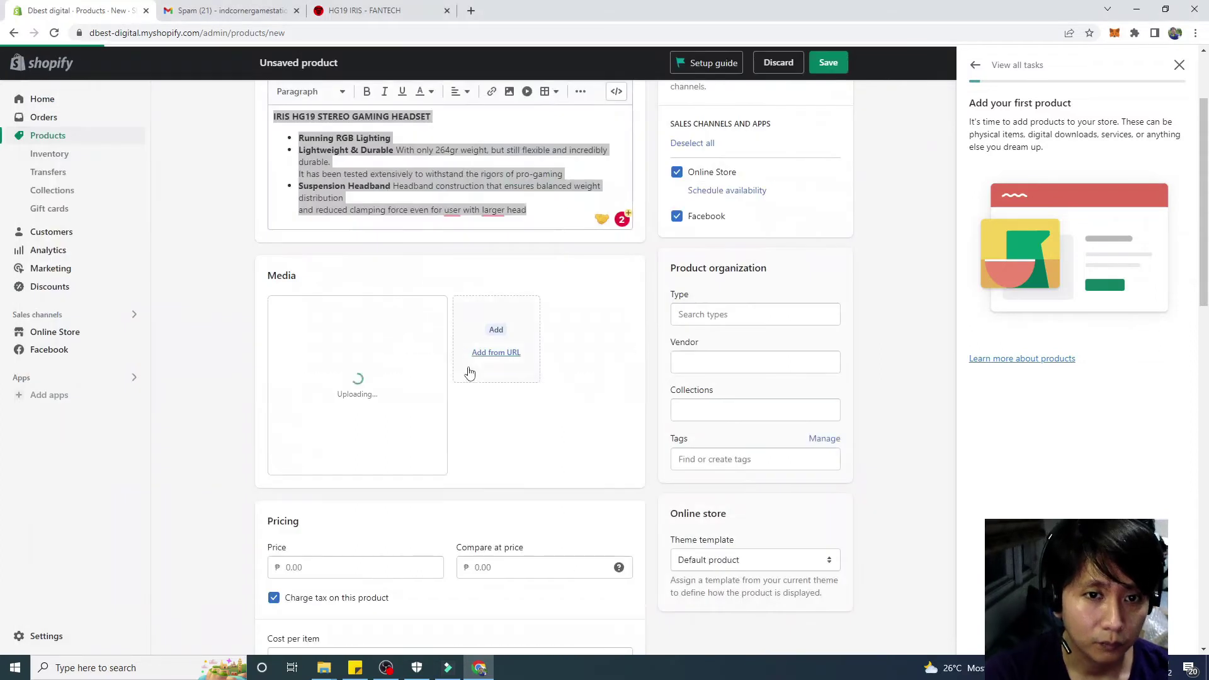
{"action": "scroll", "coordinate": [514, 473], "scroll_direction": "down", "scroll_amount": 1}
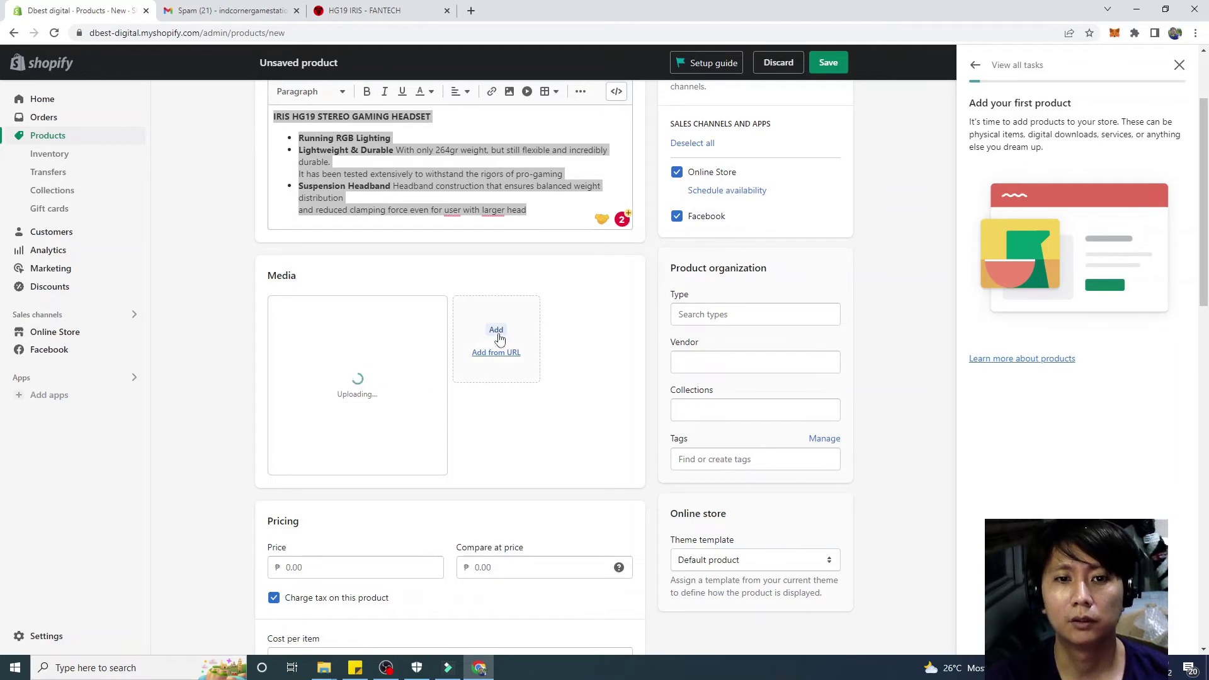
{"action": "scroll", "coordinate": [414, 335], "scroll_direction": "up", "scroll_amount": 2}
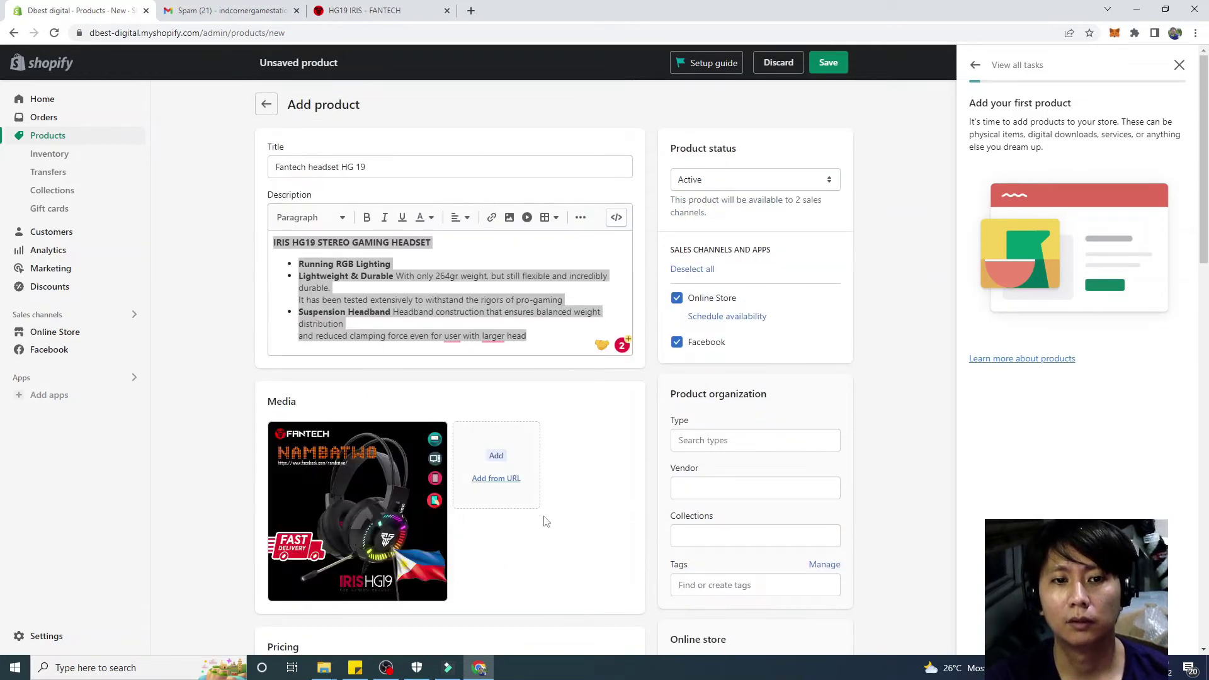
Upload five more hg19 images (G (4), G (3), G (2), maxresdefault and one more) to the product media
{"action": "left_click", "coordinate": [504, 461]}
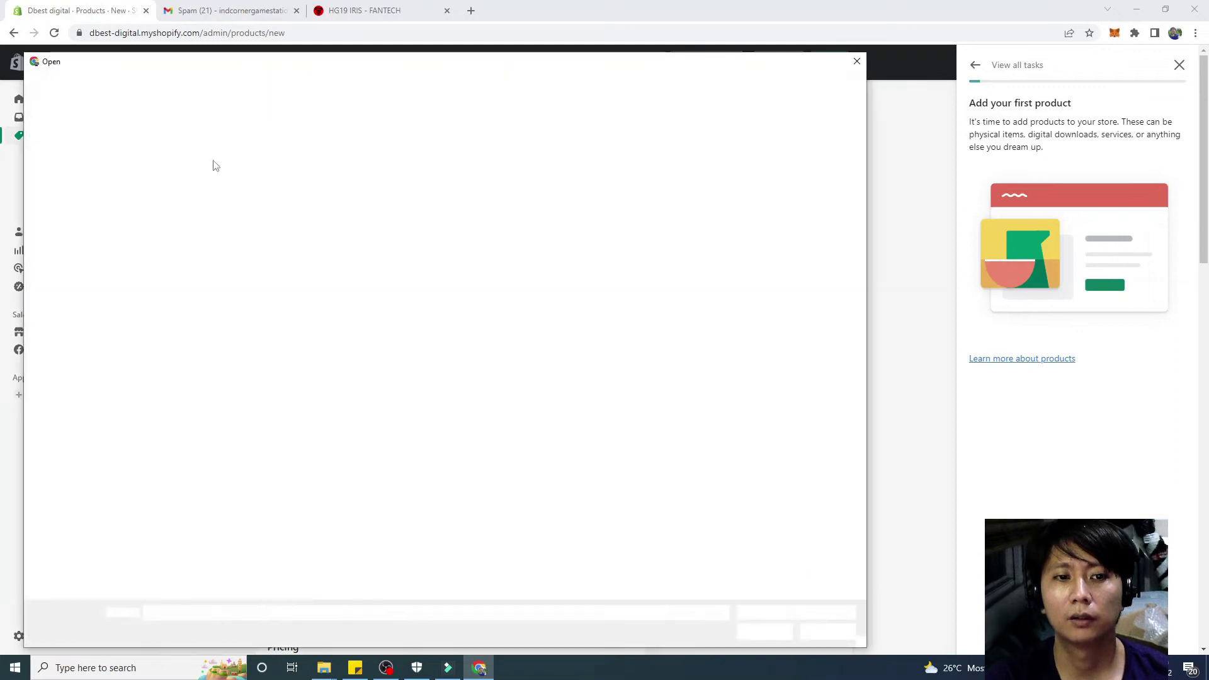
{"action": "left_click", "coordinate": [583, 247]}
{"action": "left_click", "coordinate": [677, 251]}
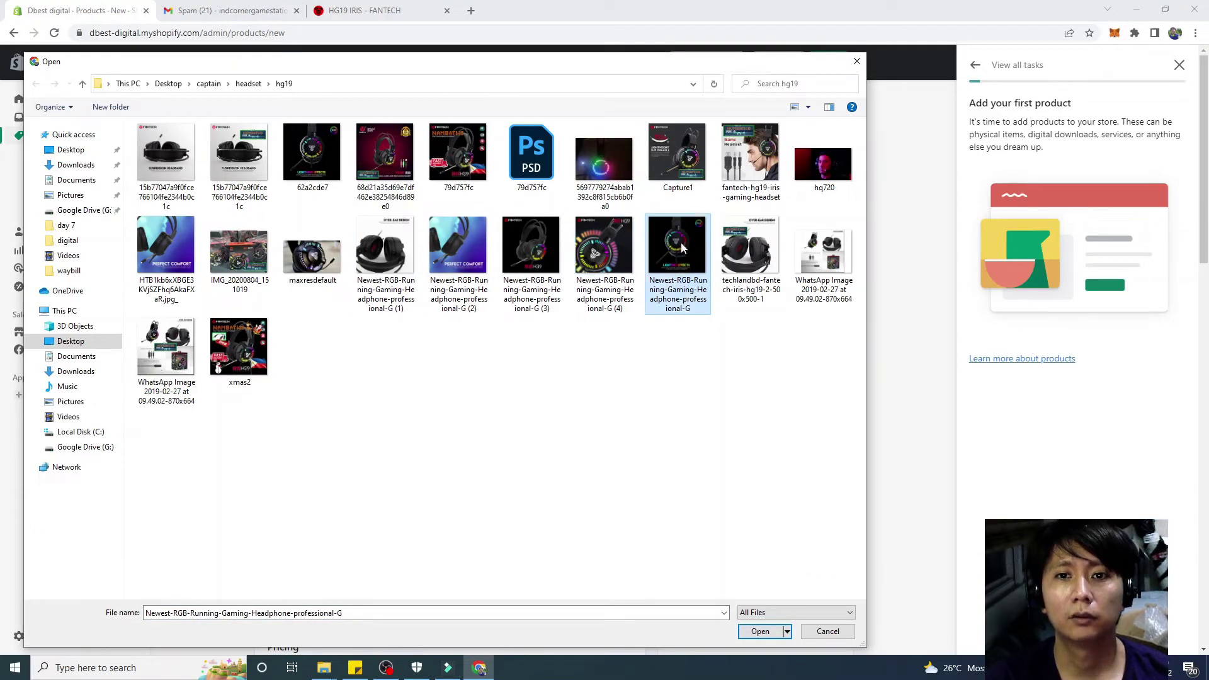
{"action": "left_click", "coordinate": [752, 161], "text": "ctrl"}
{"action": "left_click", "coordinate": [554, 244], "text": "ctrl"}
{"action": "left_click", "coordinate": [458, 244], "text": "ctrl"}
{"action": "left_click", "coordinate": [308, 255], "text": "ctrl"}
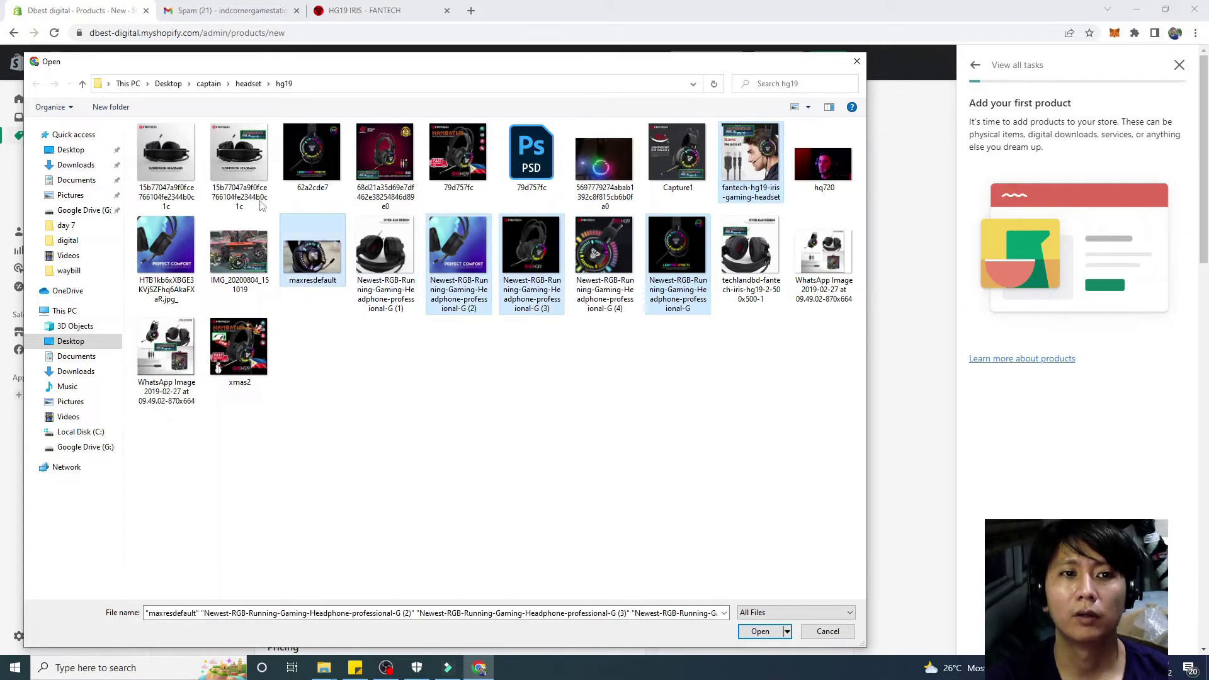
{"action": "left_click", "coordinate": [773, 633]}
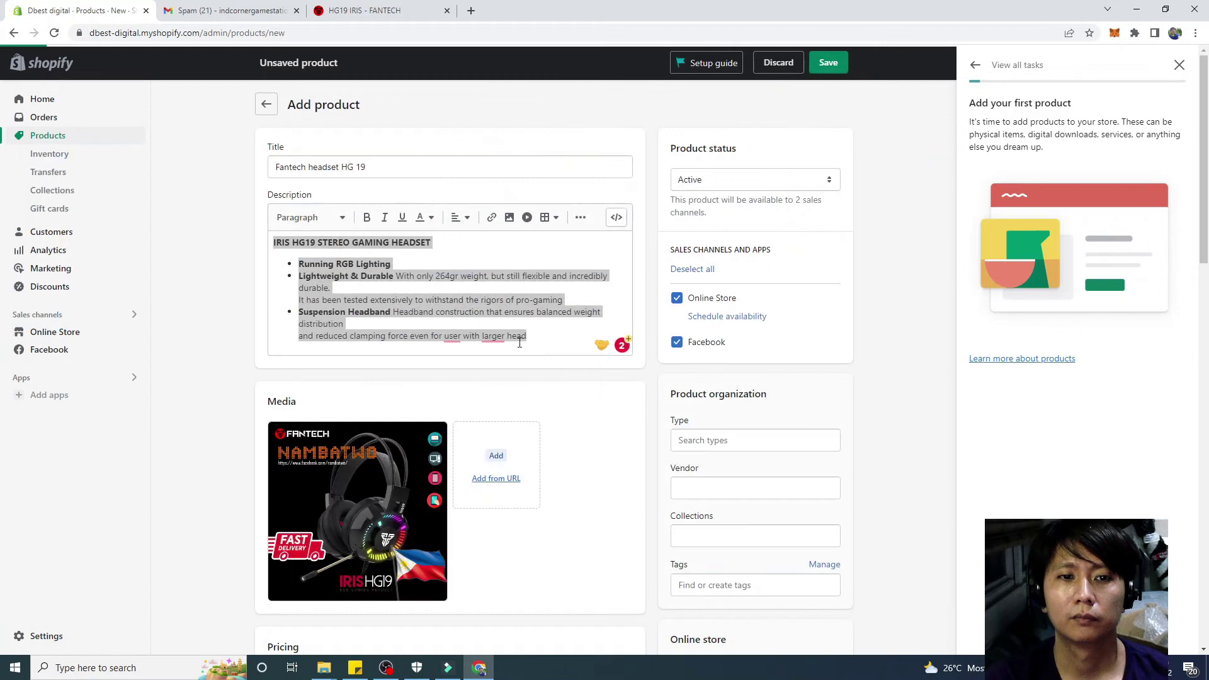
{"action": "scroll", "coordinate": [473, 486], "scroll_direction": "down", "scroll_amount": 3}
{"action": "scroll", "coordinate": [473, 486], "scroll_direction": "up", "scroll_amount": 3}
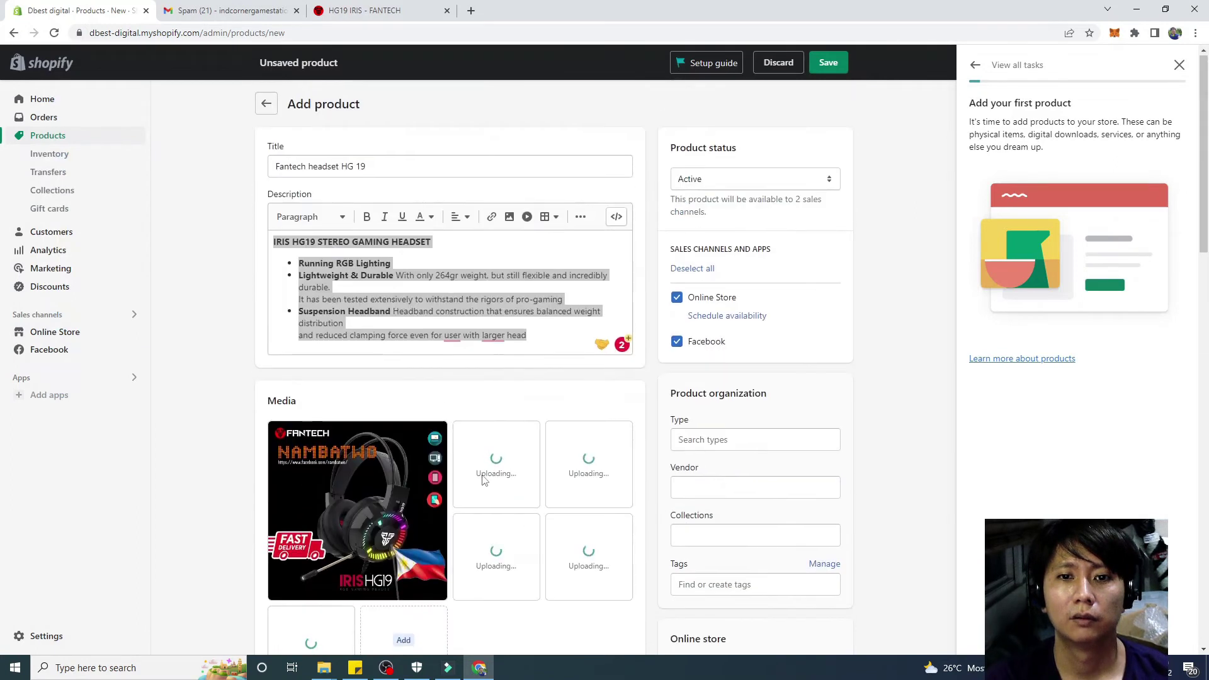
{"action": "scroll", "coordinate": [491, 481], "scroll_direction": "down", "scroll_amount": 1}
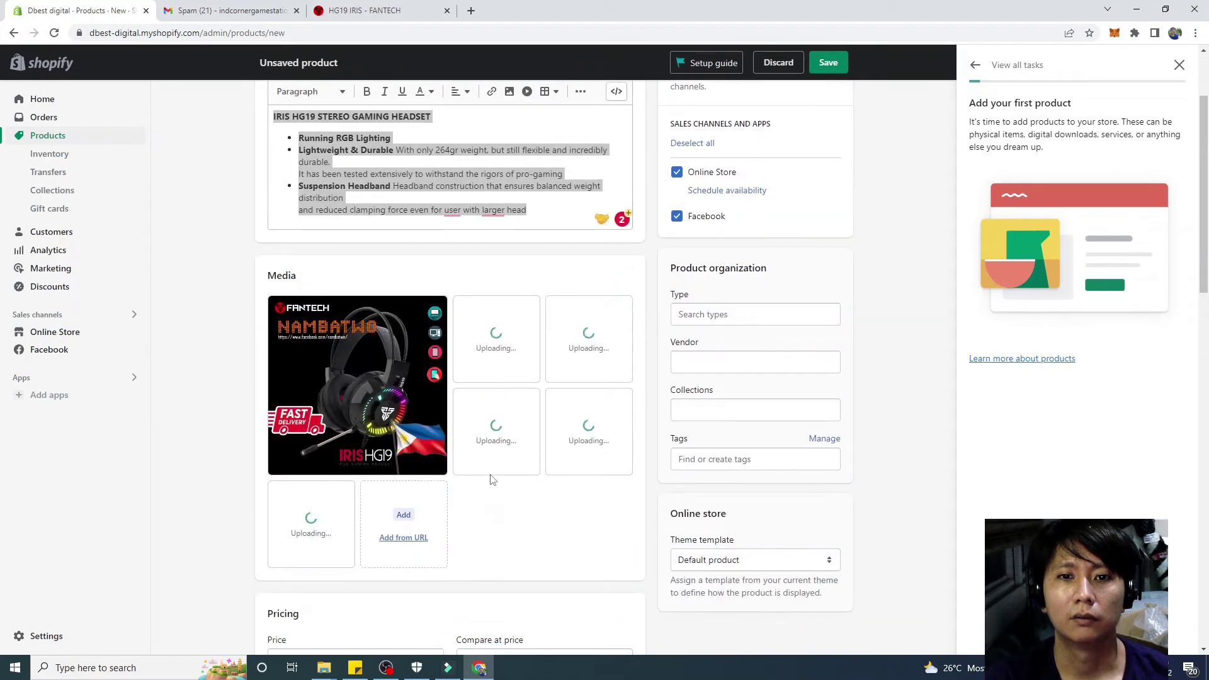
{"action": "left_click", "coordinate": [547, 209]}
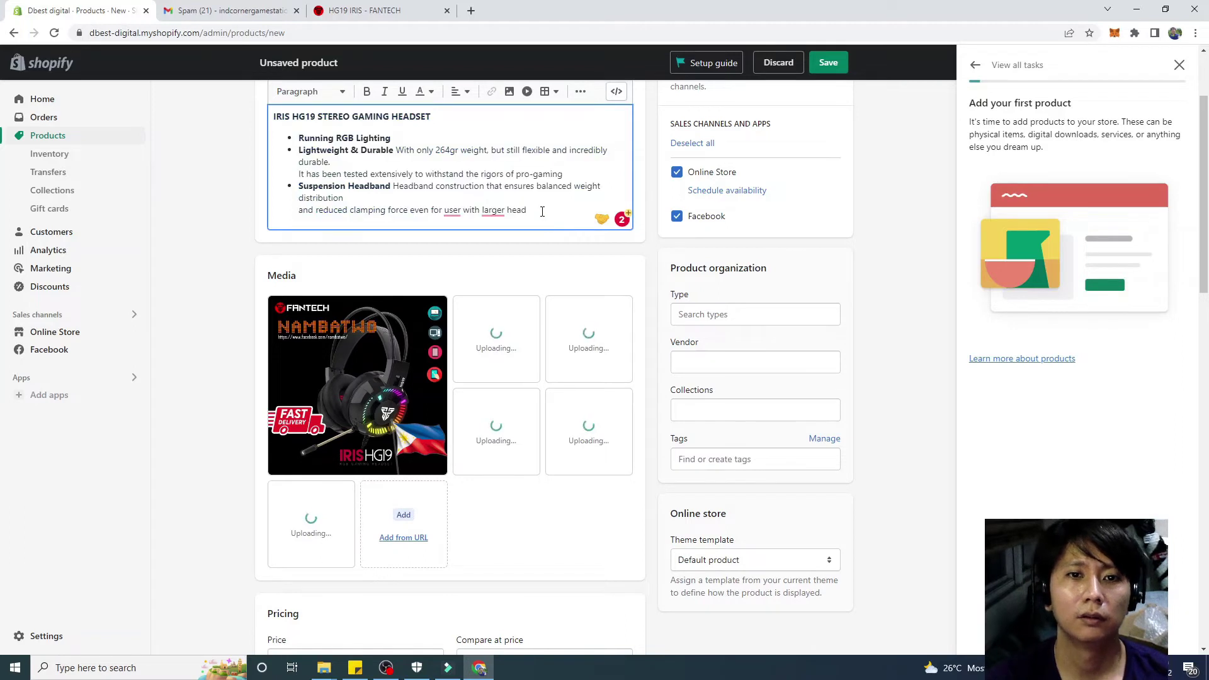
Add a closing description line 'with 24 hours customer service'
{"action": "key", "text": "Return"}
{"action": "key", "text": "Return"}
{"action": "type", "text": "w"}
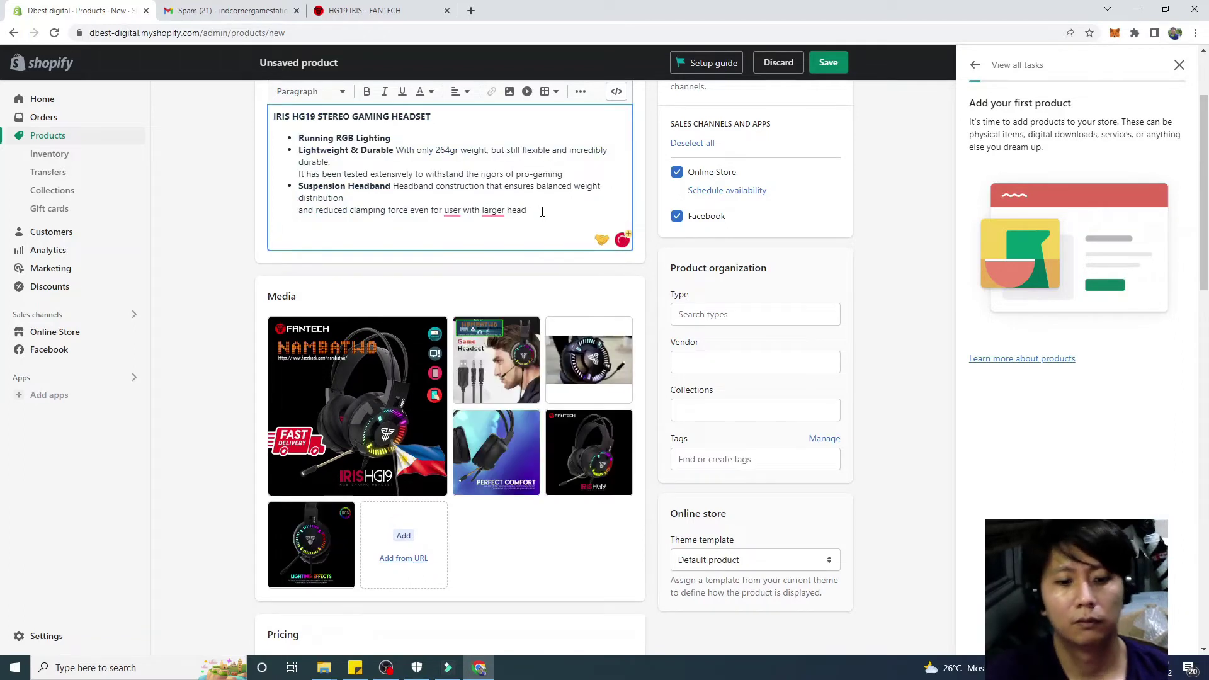
{"action": "type", "text": "ith 24"}
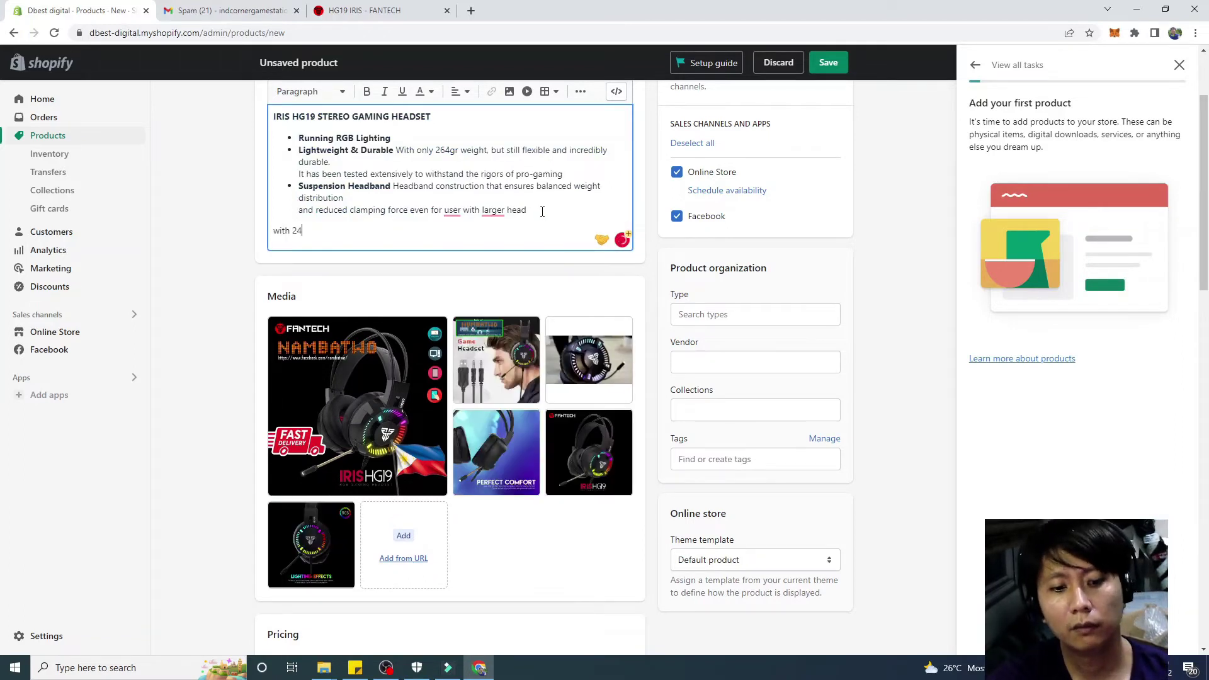
{"action": "type", "text": "rs customer se"}
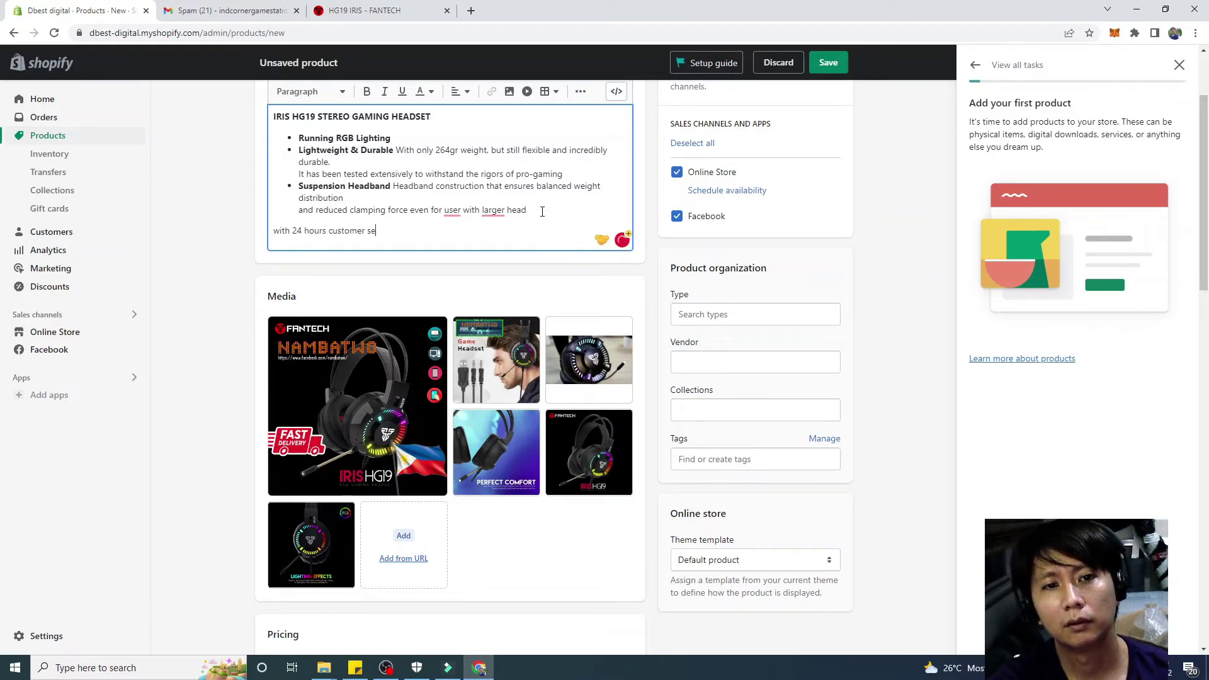
{"action": "type", "text": "ice"}
{"action": "scroll", "coordinate": [541, 210], "scroll_direction": "down", "scroll_amount": 3}
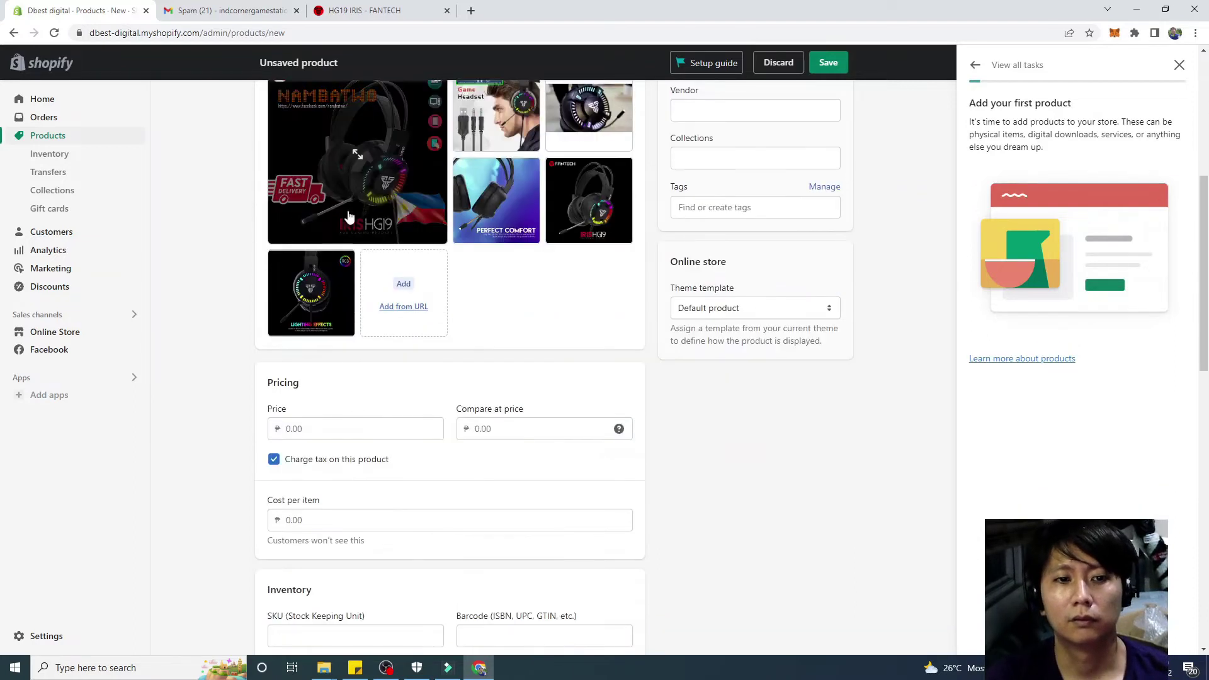
{"action": "scroll", "coordinate": [411, 238], "scroll_direction": "up", "scroll_amount": 1}
{"action": "scroll", "coordinate": [410, 238], "scroll_direction": "down", "scroll_amount": 1}
{"action": "scroll", "coordinate": [412, 254], "scroll_direction": "down", "scroll_amount": 1}
{"action": "scroll", "coordinate": [411, 255], "scroll_direction": "down", "scroll_amount": 2}
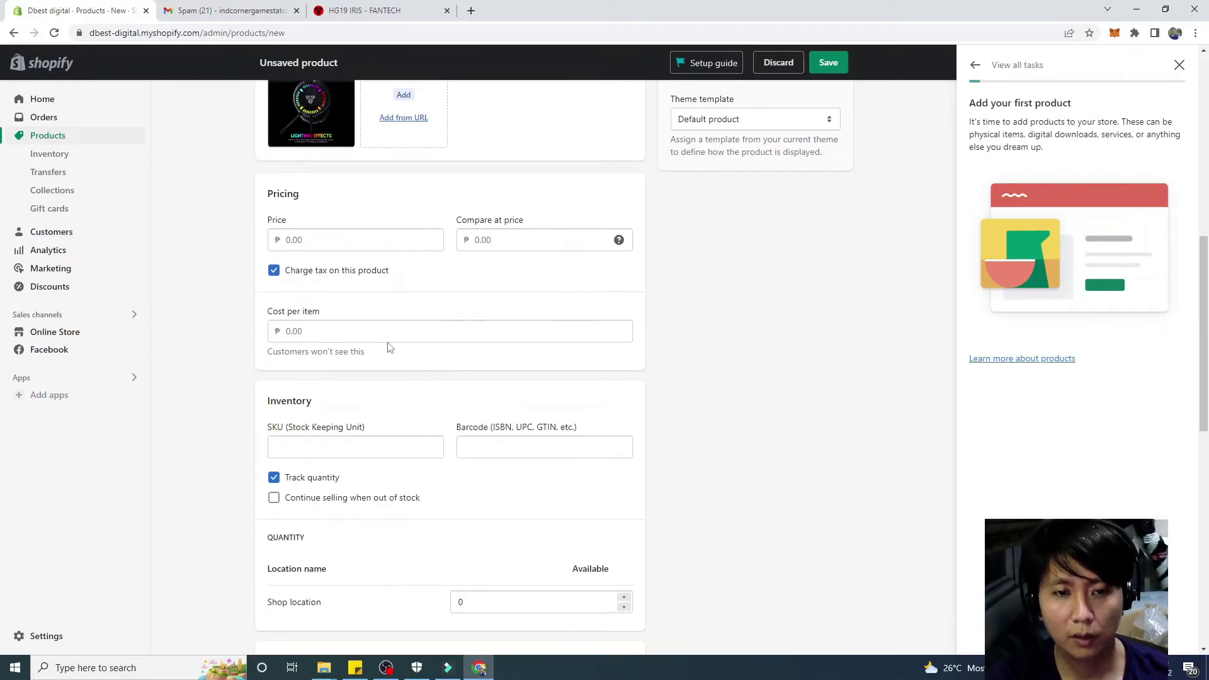
Enter price 3,000, compare-at price 2,000 and cost per item 1,800 for a 40% margin
{"action": "left_click", "coordinate": [355, 240]}
{"action": "scroll", "coordinate": [473, 295], "scroll_direction": "up", "scroll_amount": 1}
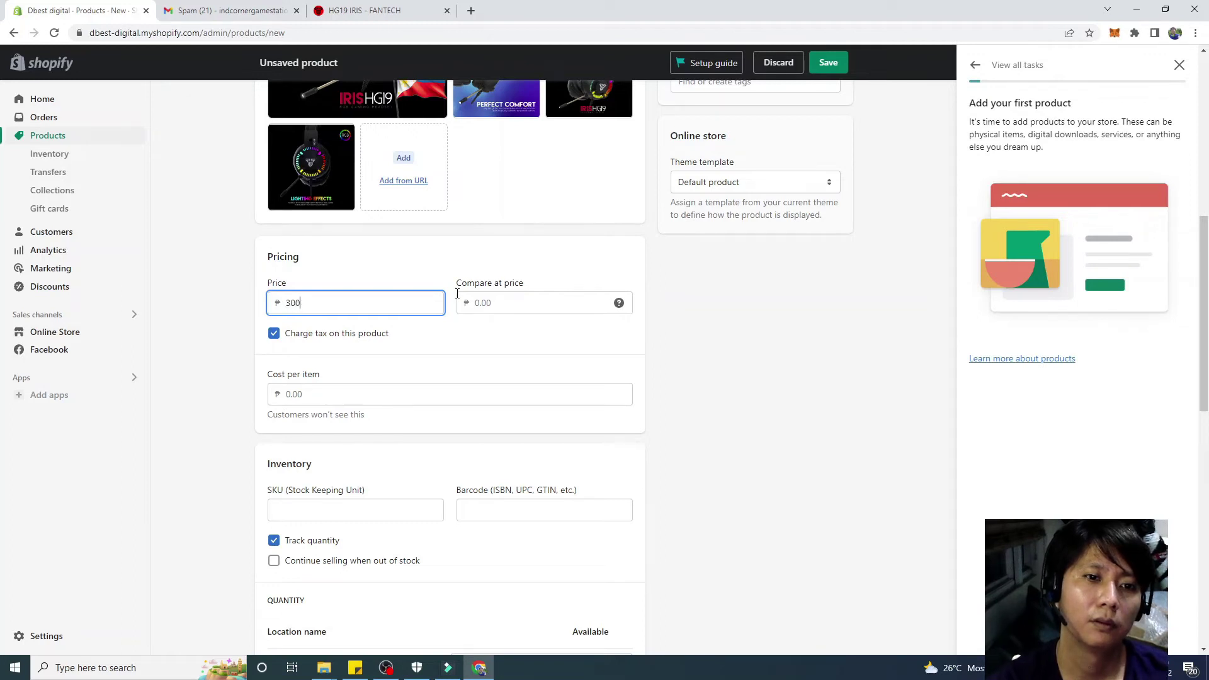
{"action": "type", "text": "0"}
{"action": "left_click", "coordinate": [486, 304]}
{"action": "type", "text": "200"}
{"action": "scroll", "coordinate": [496, 302], "scroll_direction": "down", "scroll_amount": 1}
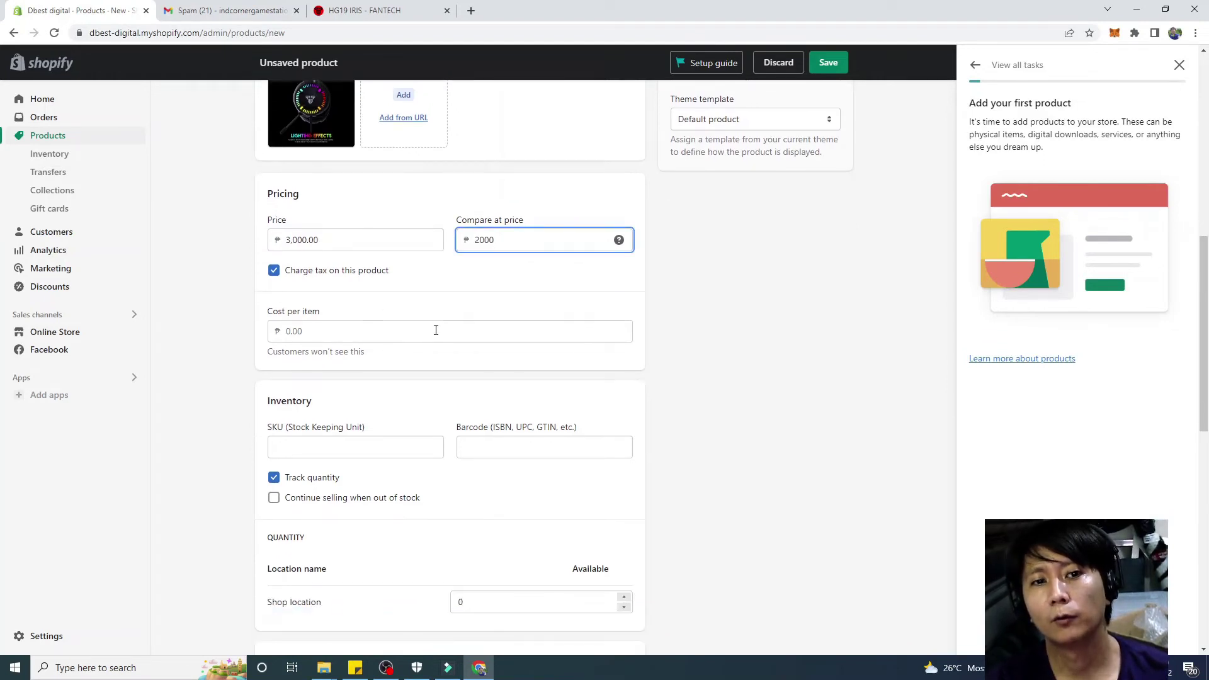
{"action": "left_click", "coordinate": [371, 330]}
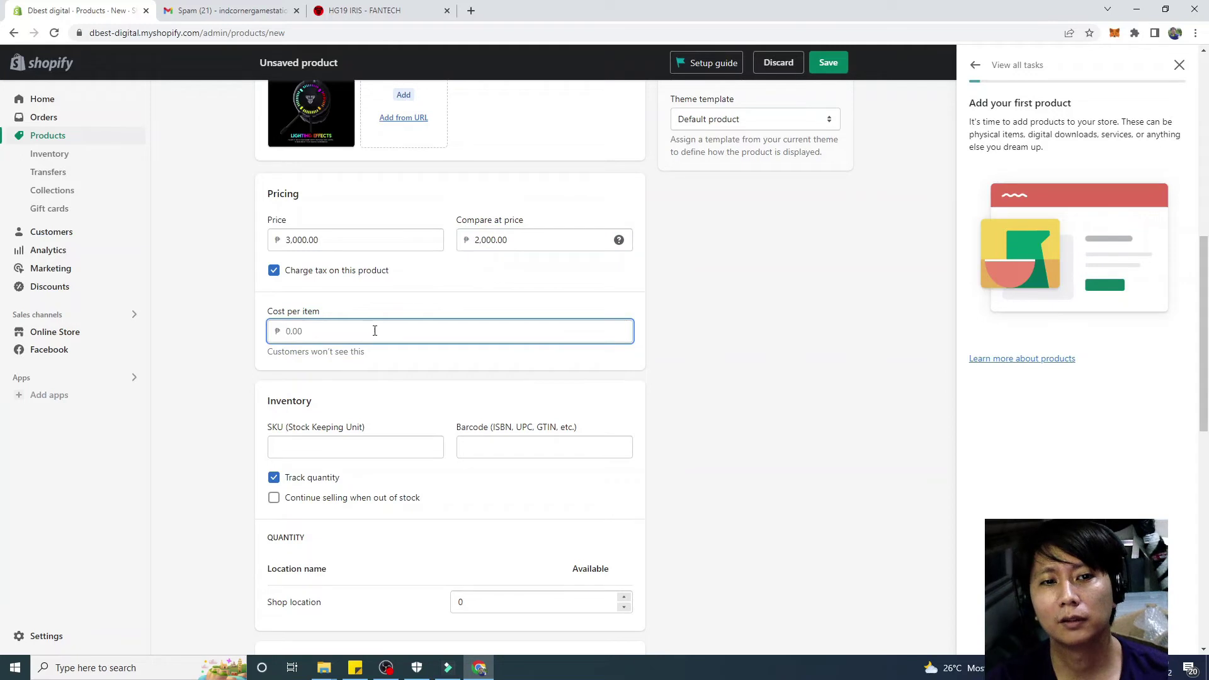
{"action": "type", "text": "20000"}
{"action": "key", "text": "BackSpace"}
{"action": "key", "text": "BackSpace"}
{"action": "key", "text": "BackSpace"}
{"action": "key", "text": "BackSpace"}
{"action": "type", "text": "18000"}
{"action": "key", "text": "BackSpace"}
{"action": "left_click", "coordinate": [503, 354]}
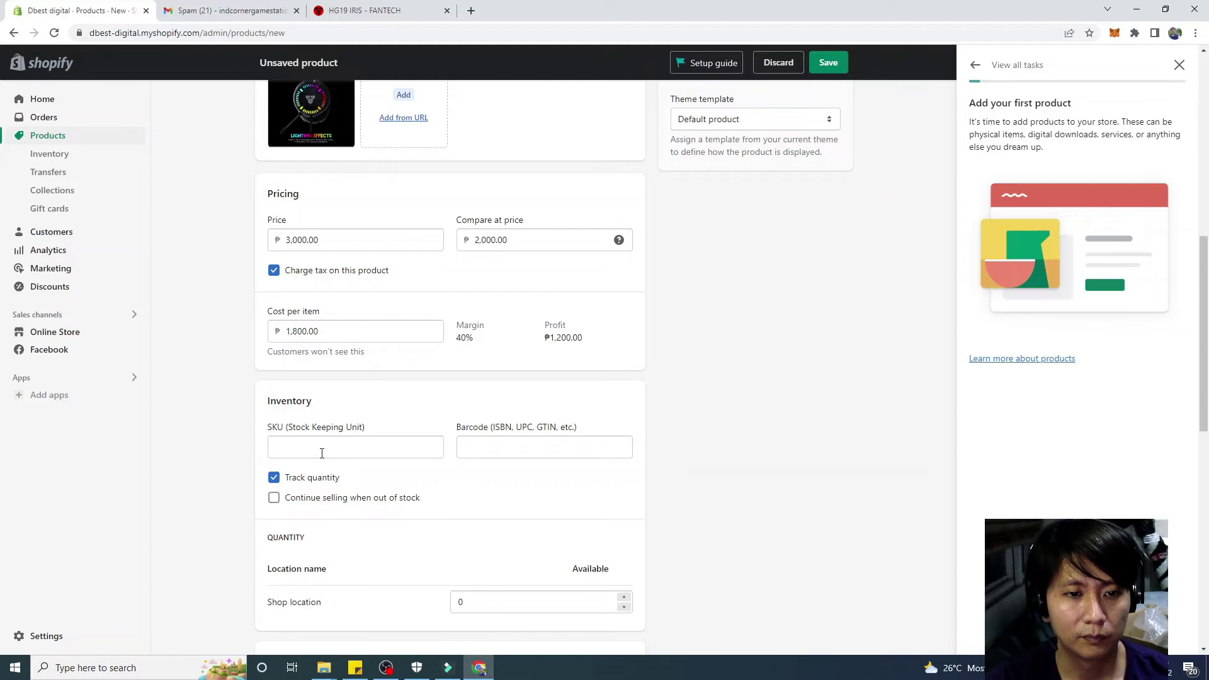
{"action": "left_click", "coordinate": [354, 446]}
{"action": "scroll", "coordinate": [443, 468], "scroll_direction": "down", "scroll_amount": 2}
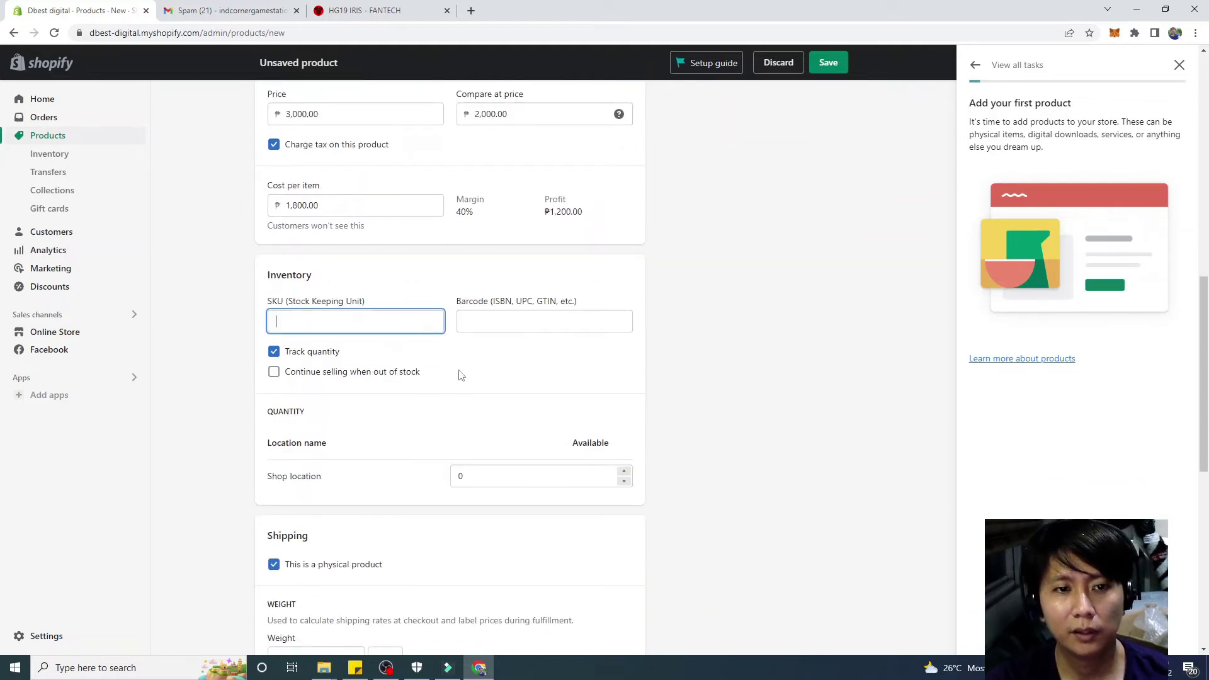
{"action": "scroll", "coordinate": [322, 424], "scroll_direction": "down", "scroll_amount": 1}
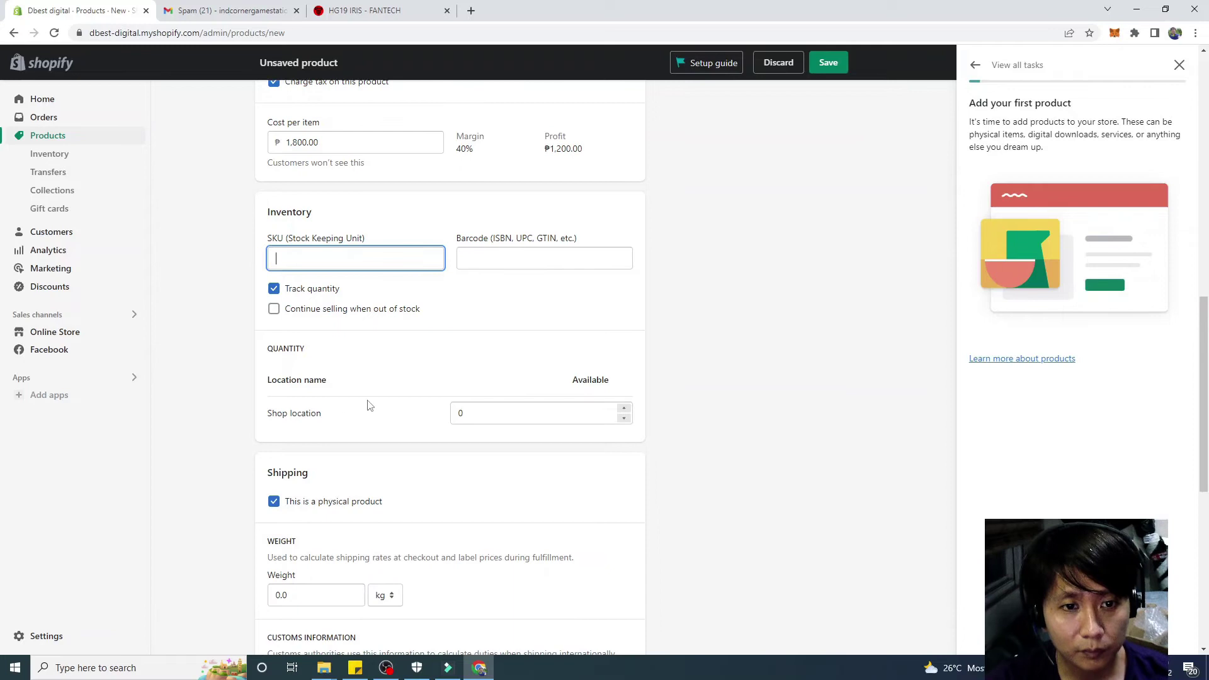
Leave SKU empty, set shipping weight 1.0 kg and Philippines as country of origin
{"action": "left_click", "coordinate": [624, 333]}
{"action": "scroll", "coordinate": [391, 383], "scroll_direction": "down", "scroll_amount": 1}
{"action": "scroll", "coordinate": [275, 319], "scroll_direction": "down", "scroll_amount": 1}
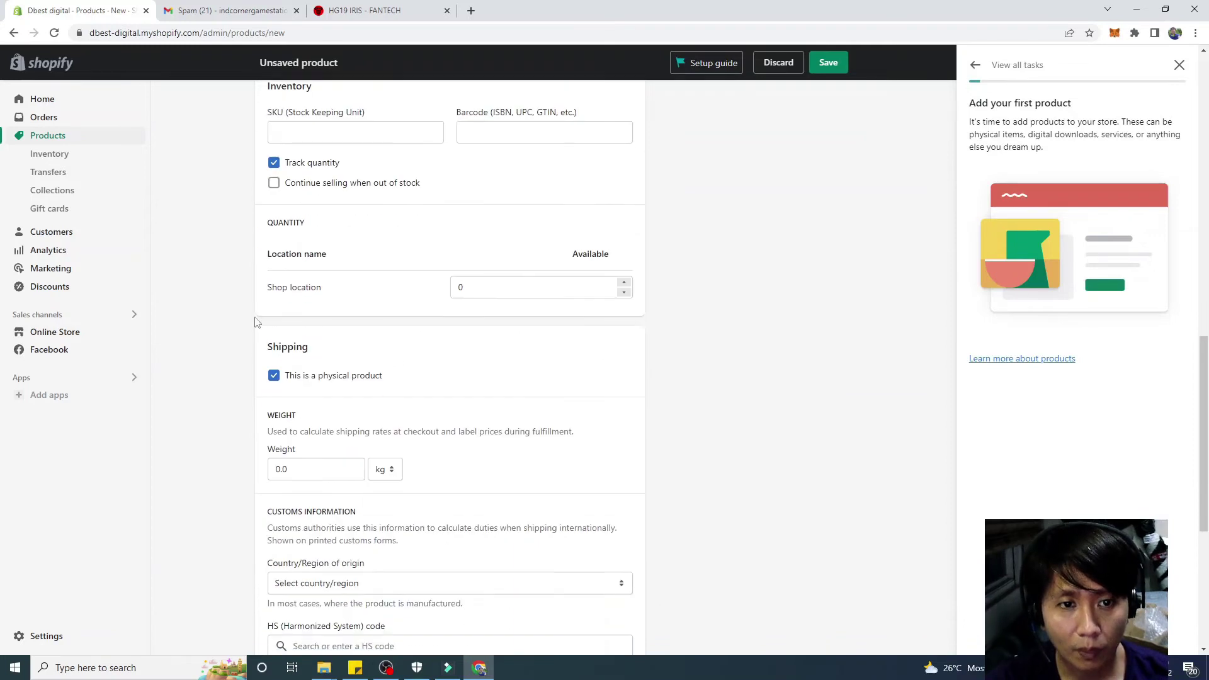
{"action": "scroll", "coordinate": [370, 435], "scroll_direction": "down", "scroll_amount": 2}
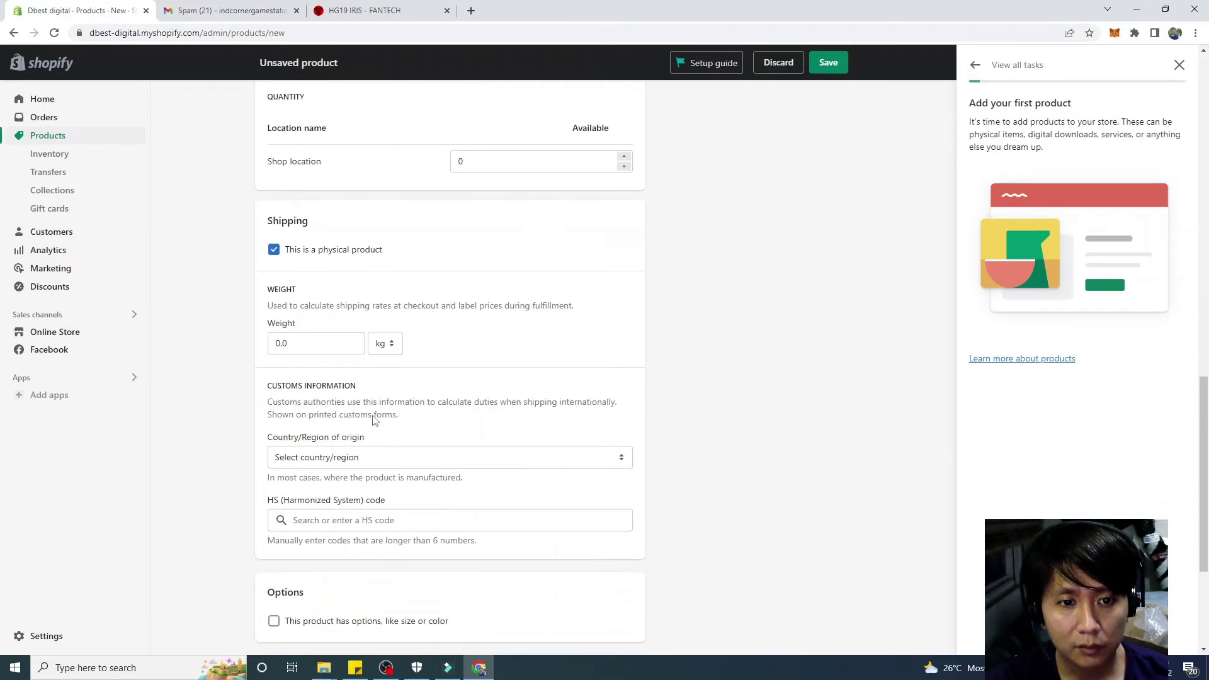
{"action": "left_click", "coordinate": [343, 345]}
{"action": "type", "text": "1"}
{"action": "left_click_drag", "start_coordinate": [342, 345], "coordinate": [176, 354]}
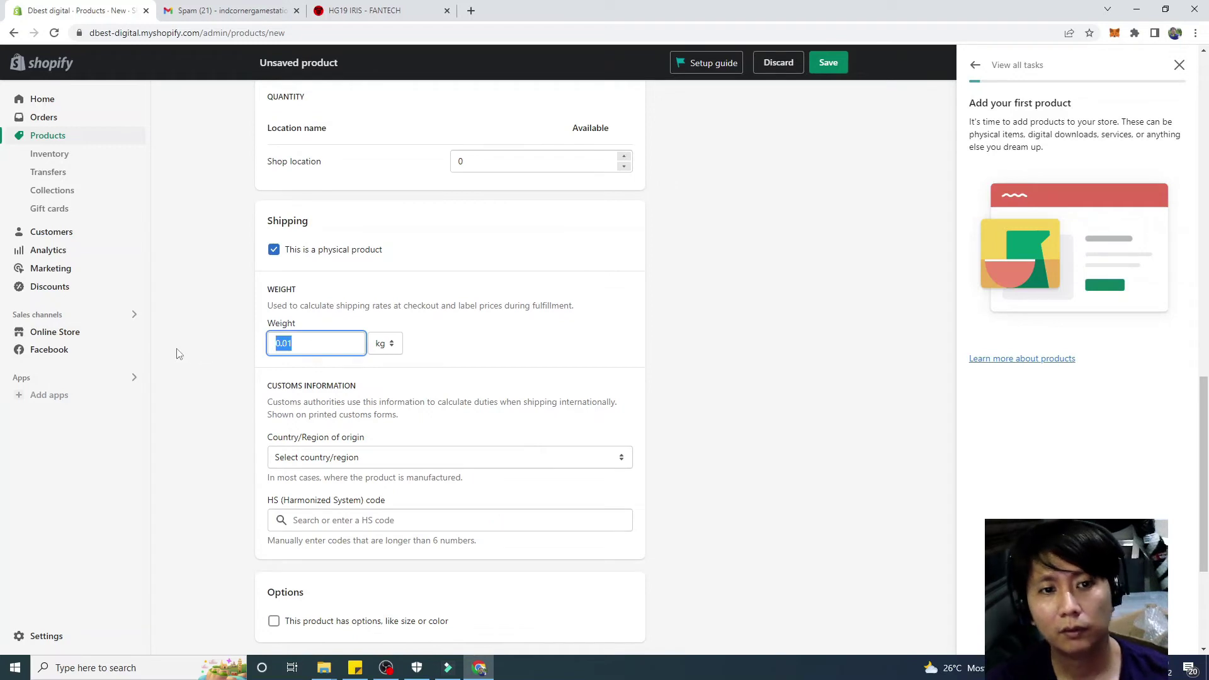
{"action": "left_click", "coordinate": [452, 377]}
{"action": "scroll", "coordinate": [453, 373], "scroll_direction": "down", "scroll_amount": 1}
{"action": "scroll", "coordinate": [438, 365], "scroll_direction": "up", "scroll_amount": 2}
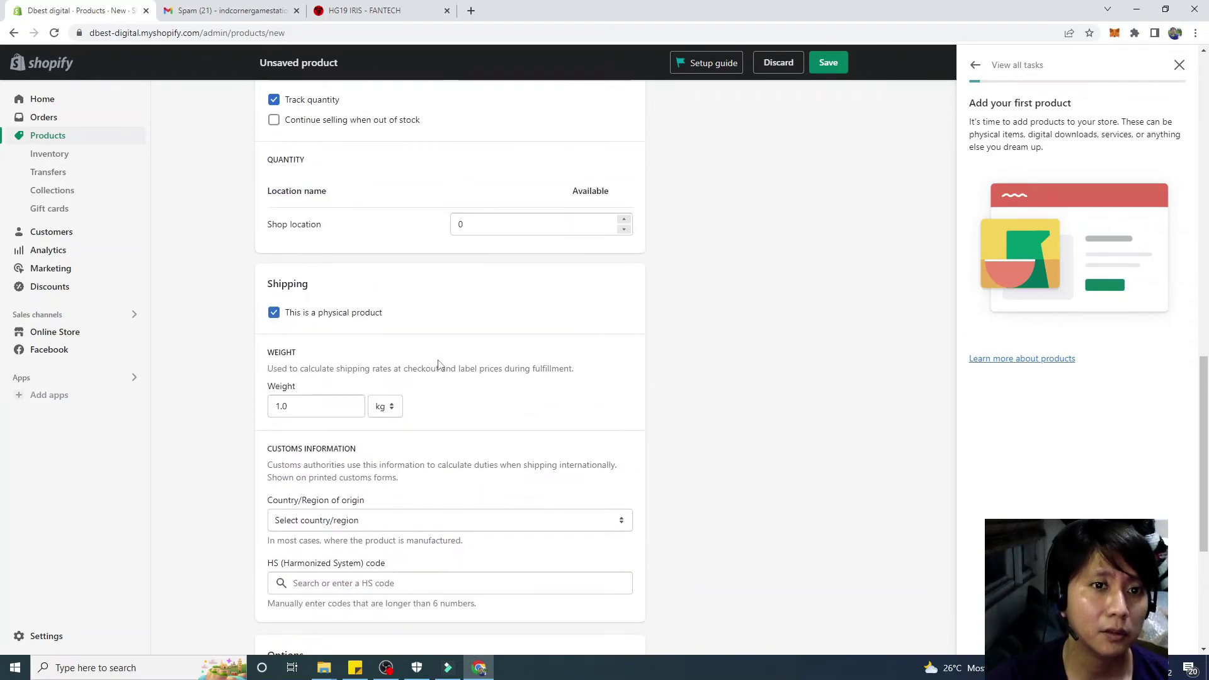
{"action": "scroll", "coordinate": [432, 367], "scroll_direction": "up", "scroll_amount": 1}
{"action": "scroll", "coordinate": [431, 369], "scroll_direction": "down", "scroll_amount": 2}
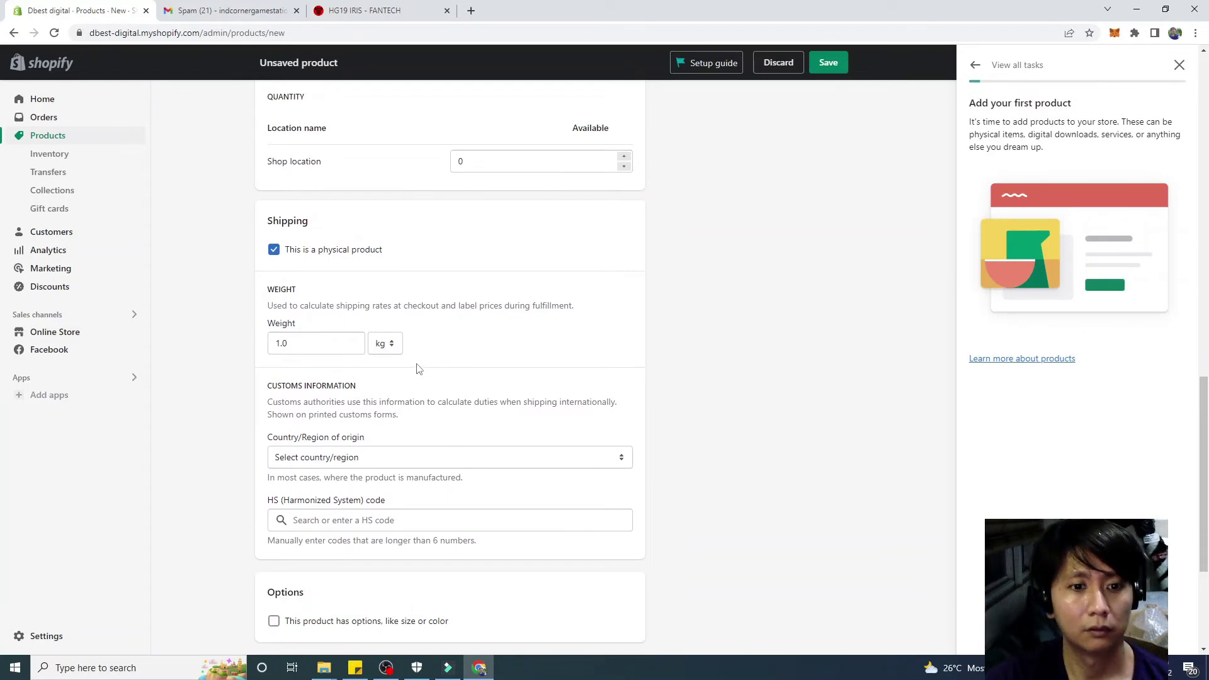
{"action": "scroll", "coordinate": [430, 369], "scroll_direction": "down", "scroll_amount": 2}
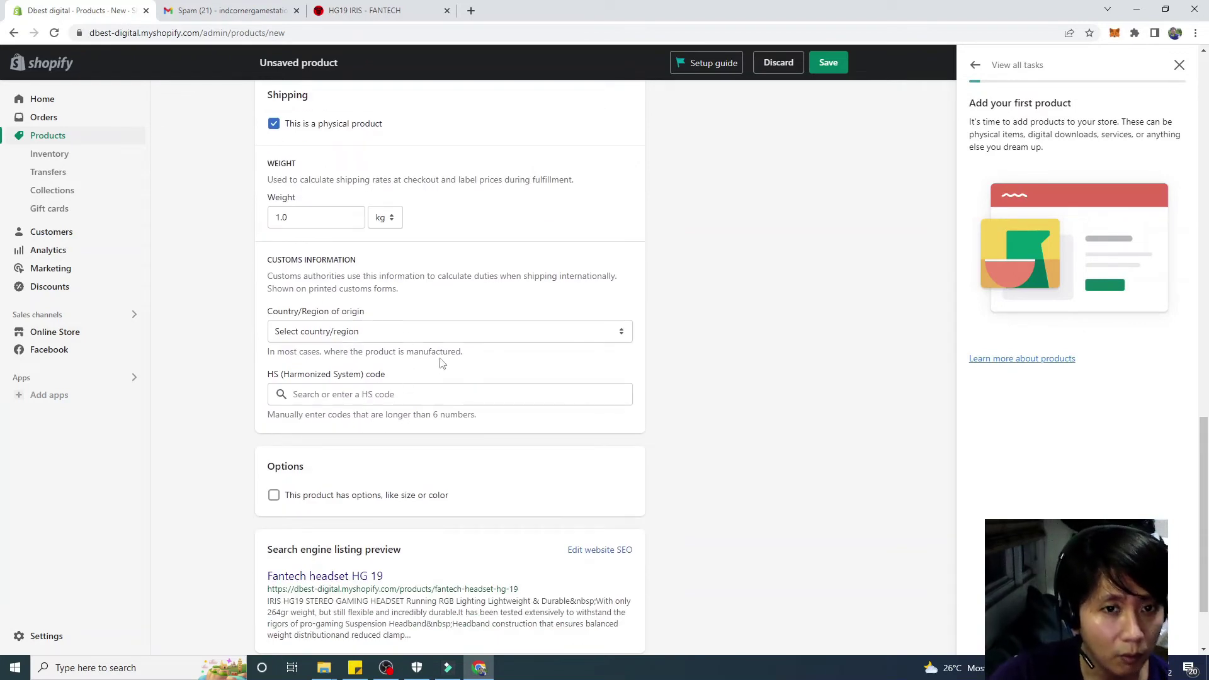
{"action": "left_click", "coordinate": [381, 330]}
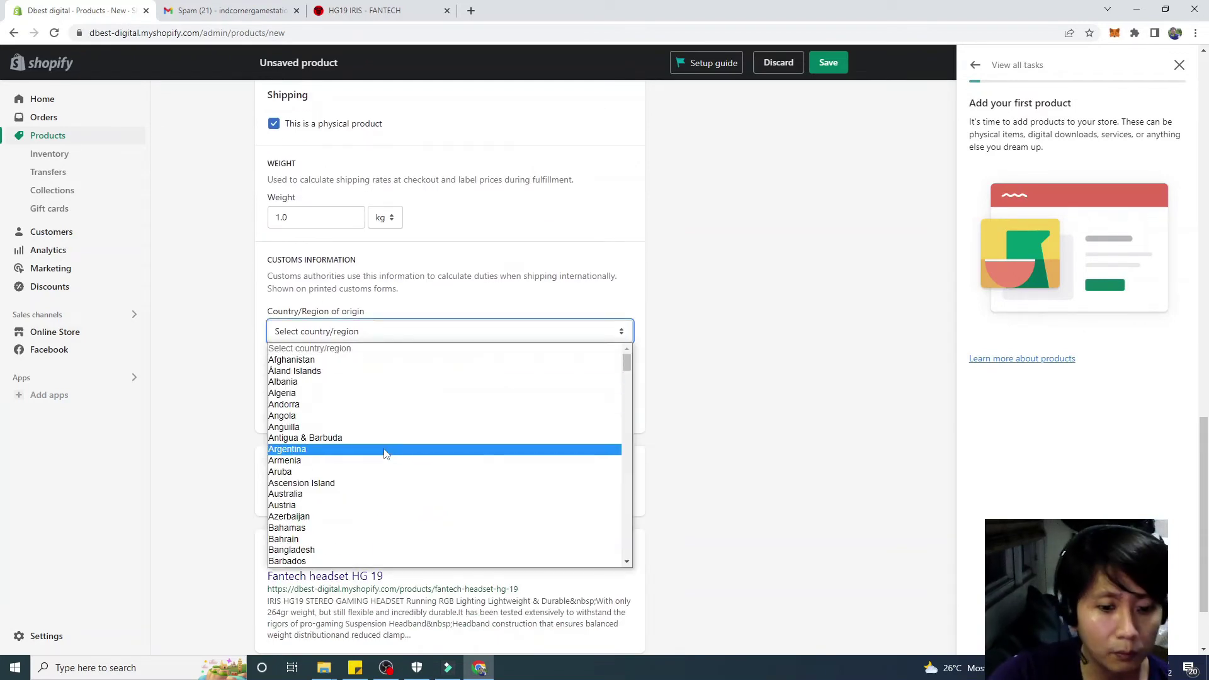
{"action": "scroll", "coordinate": [383, 454], "scroll_direction": "down", "scroll_amount": 15}
{"action": "scroll", "coordinate": [383, 511], "scroll_direction": "down", "scroll_amount": 2}
{"action": "scroll", "coordinate": [391, 513], "scroll_direction": "down", "scroll_amount": 2}
{"action": "left_click", "coordinate": [389, 502]}
{"action": "left_click", "coordinate": [337, 395]}
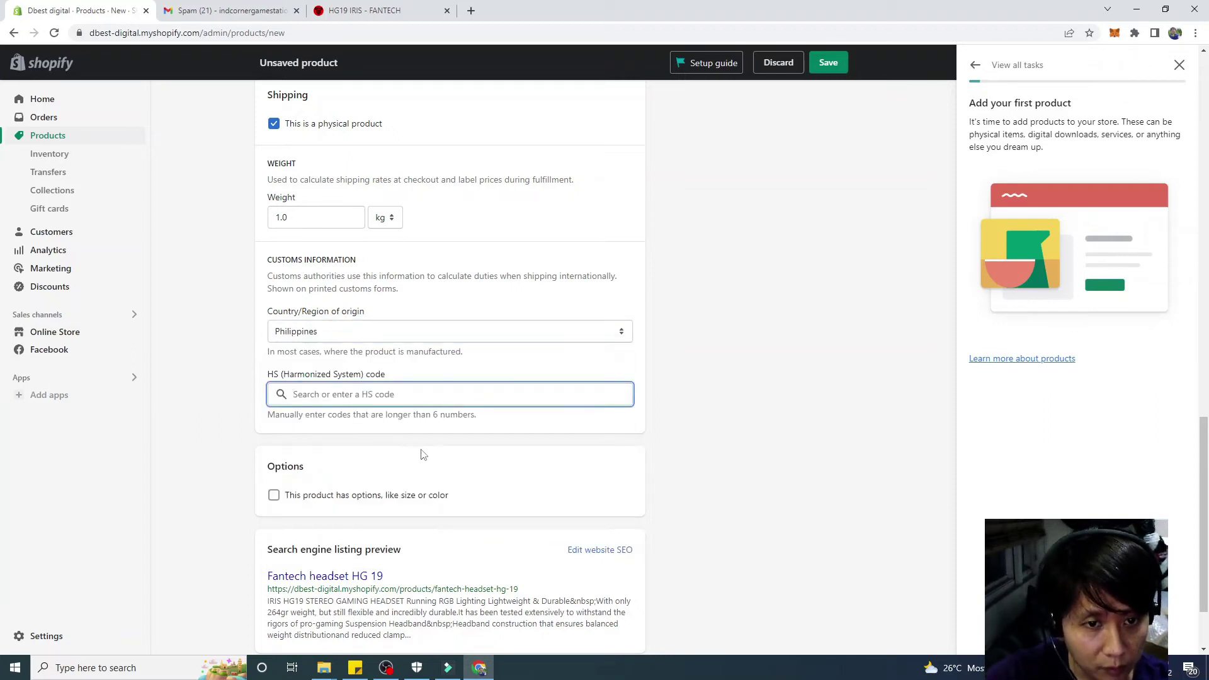
{"action": "scroll", "coordinate": [378, 436], "scroll_direction": "down", "scroll_amount": 1}
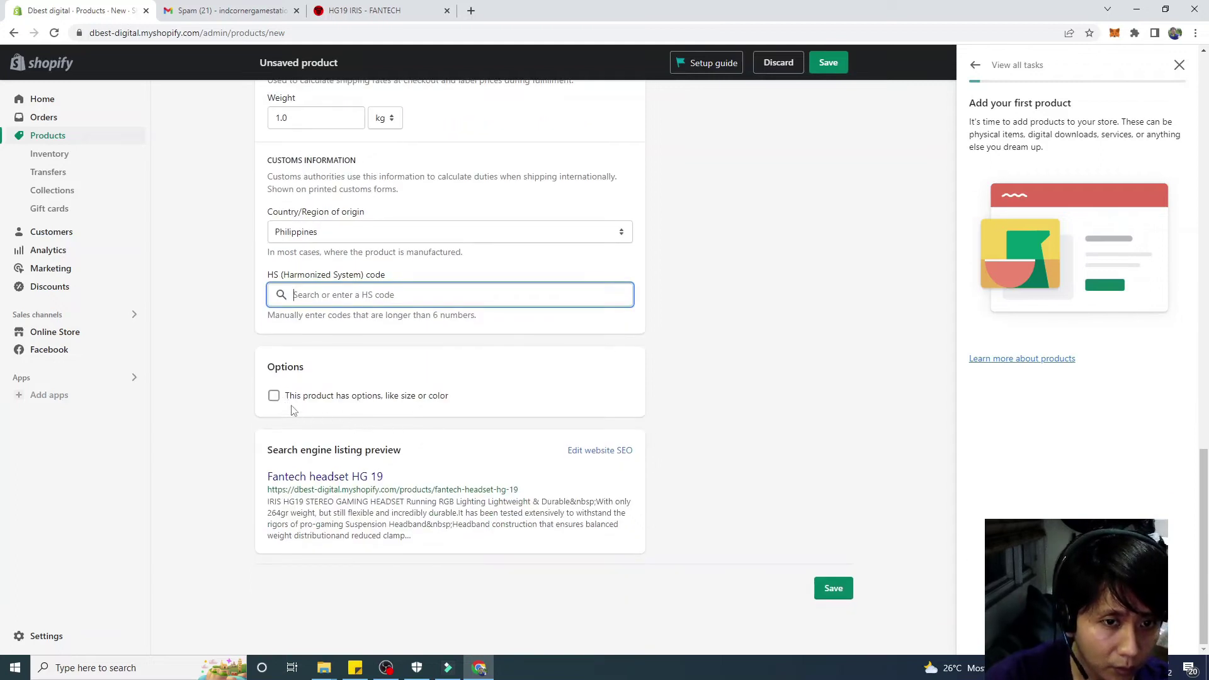
Save the product as active, then cancel out of archiving it
{"action": "left_click", "coordinate": [833, 588]}
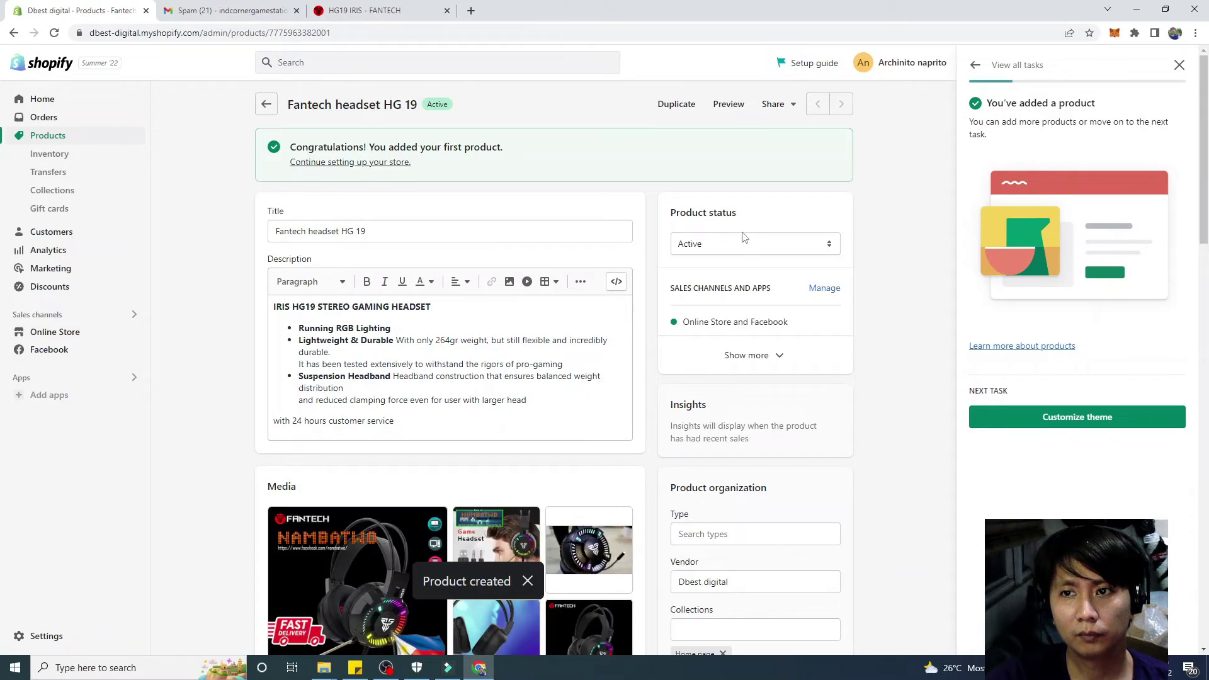
{"action": "scroll", "coordinate": [742, 237], "scroll_direction": "down", "scroll_amount": 1}
{"action": "scroll", "coordinate": [602, 269], "scroll_direction": "down", "scroll_amount": 1}
{"action": "scroll", "coordinate": [602, 274], "scroll_direction": "down", "scroll_amount": 1}
{"action": "scroll", "coordinate": [601, 281], "scroll_direction": "down", "scroll_amount": 1}
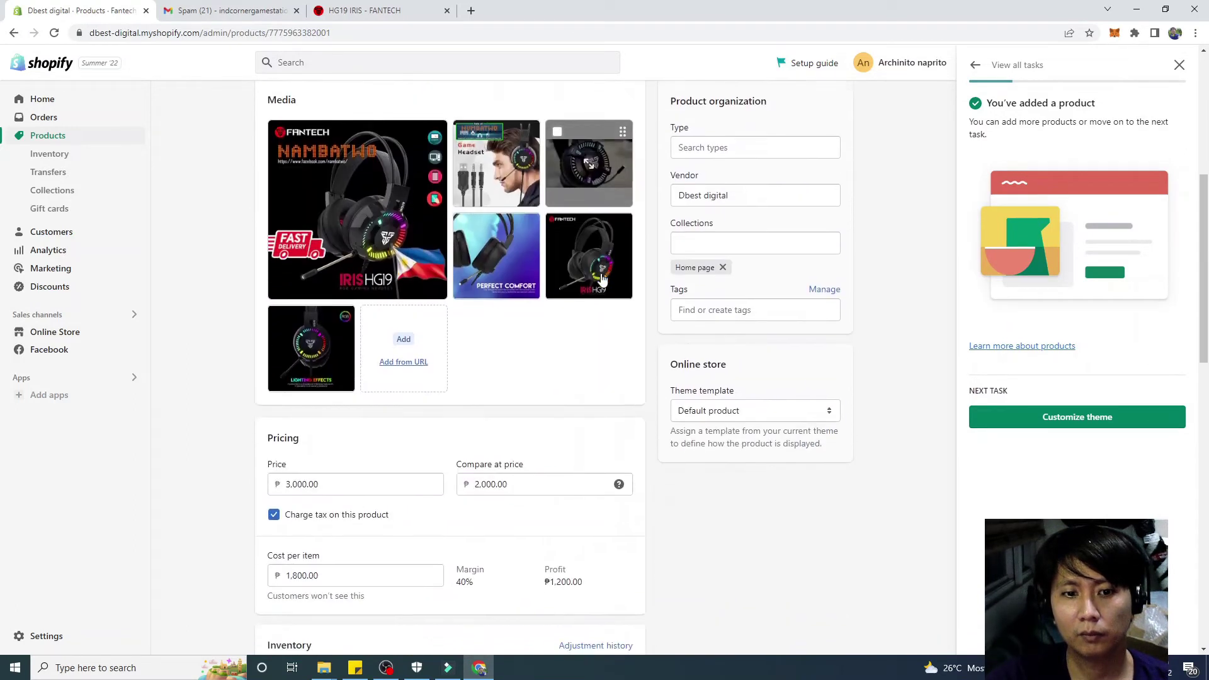
{"action": "scroll", "coordinate": [601, 281], "scroll_direction": "down", "scroll_amount": 5}
{"action": "scroll", "coordinate": [602, 280], "scroll_direction": "down", "scroll_amount": 5}
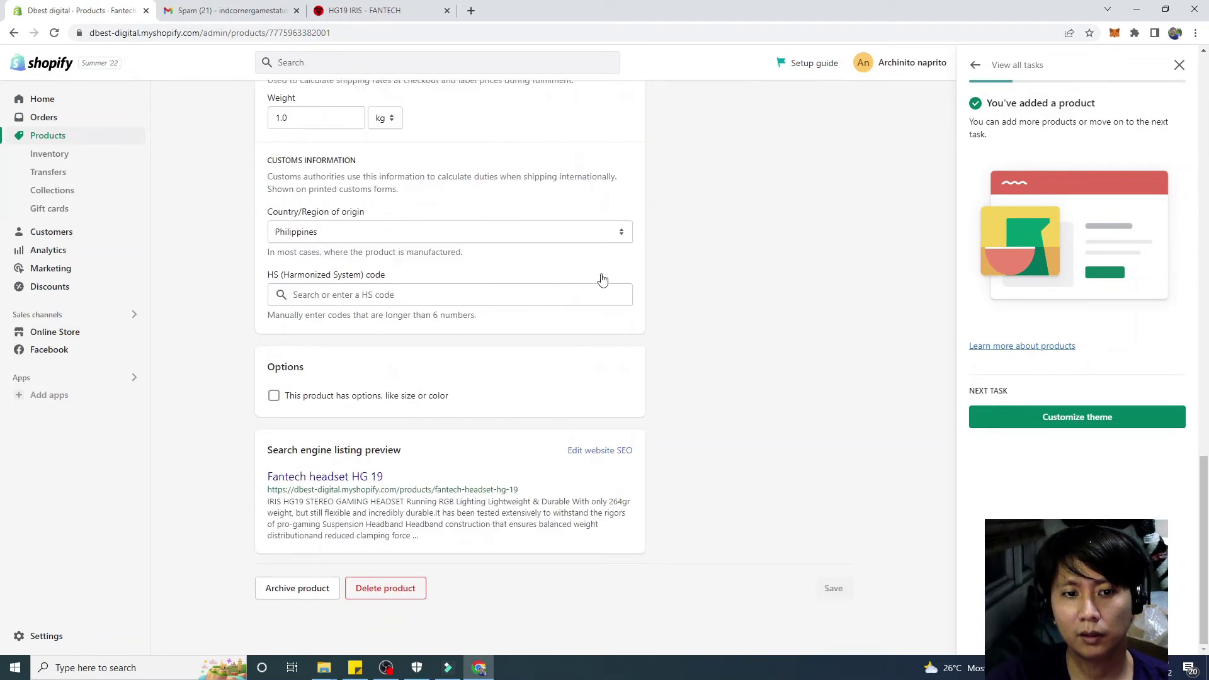
{"action": "left_click", "coordinate": [297, 588]}
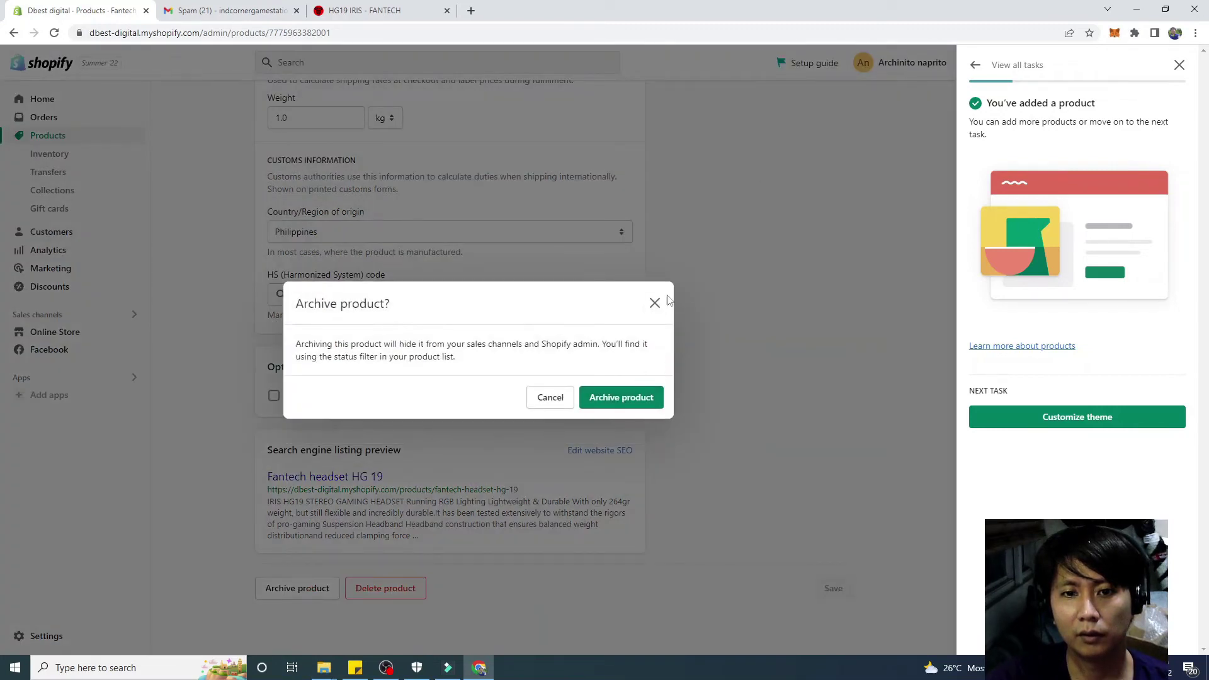
{"action": "left_click", "coordinate": [561, 401]}
{"action": "scroll", "coordinate": [649, 162], "scroll_direction": "up", "scroll_amount": 2}
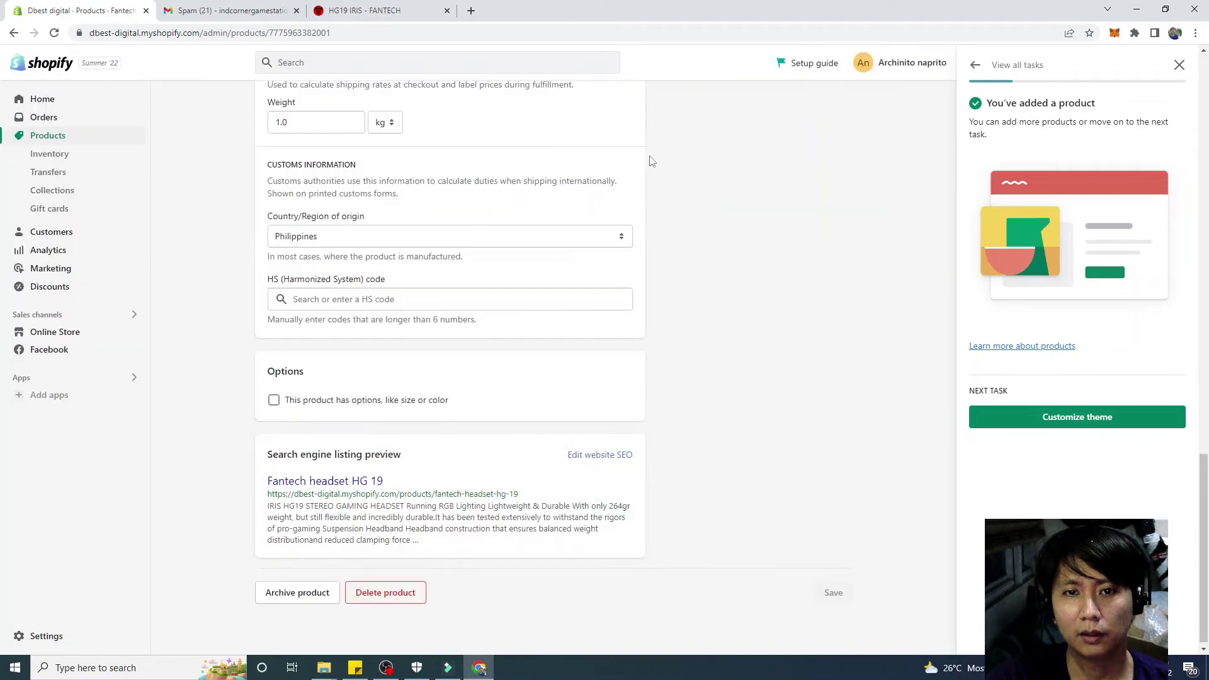
{"action": "scroll", "coordinate": [216, 249], "scroll_direction": "up", "scroll_amount": 5}
{"action": "scroll", "coordinate": [904, 197], "scroll_direction": "up", "scroll_amount": 3}
{"action": "scroll", "coordinate": [392, 255], "scroll_direction": "up", "scroll_amount": 4}
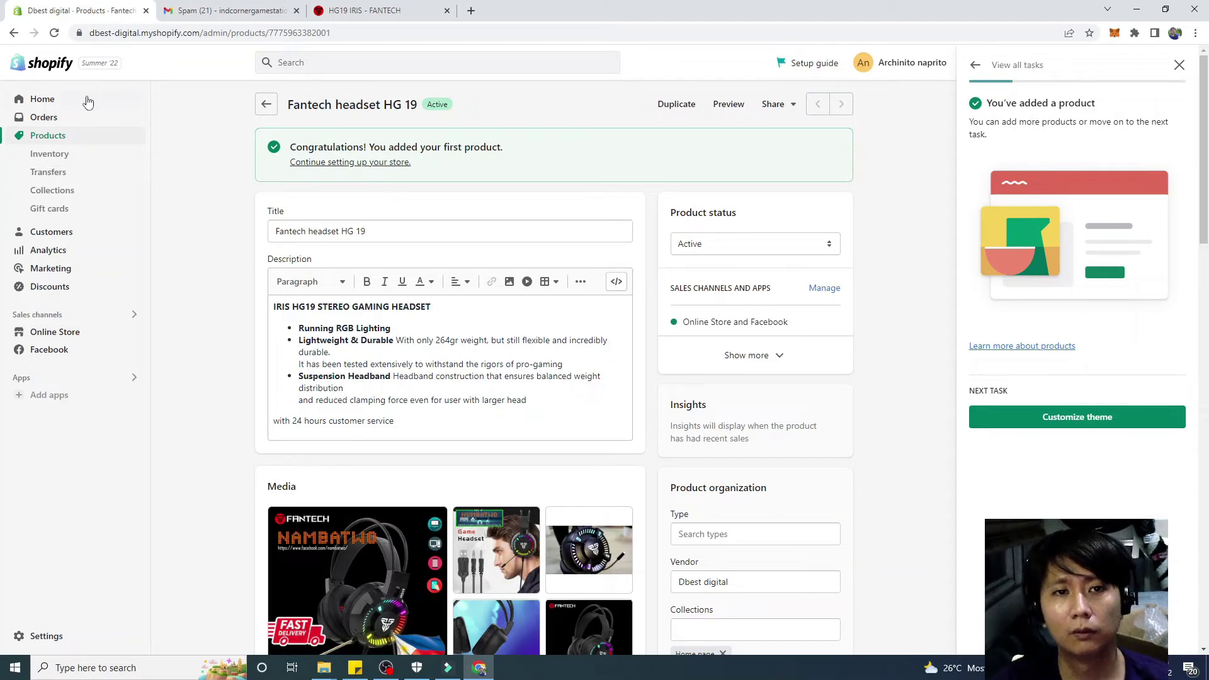
Set the headset's available stock to 4 in Inventory and save
{"action": "left_click", "coordinate": [58, 156]}
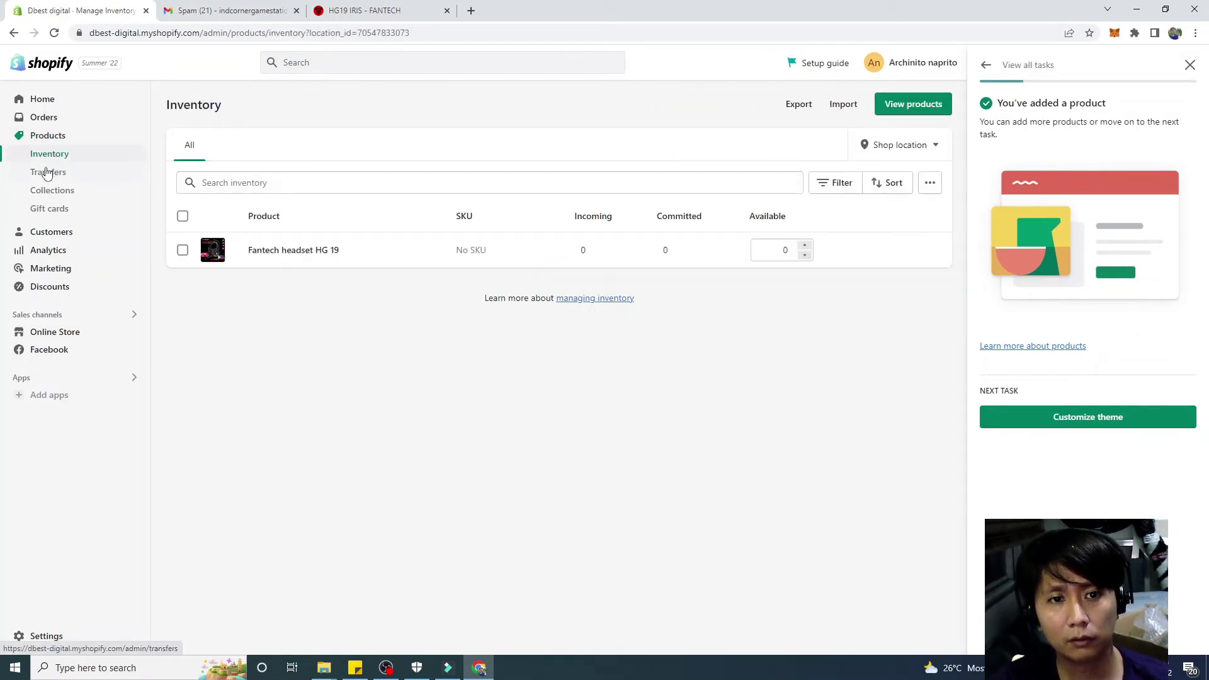
{"action": "mouse_move", "coordinate": [655, 251]}
{"action": "left_click", "coordinate": [807, 248]}
{"action": "left_click", "coordinate": [807, 248]}
{"action": "left_click", "coordinate": [860, 250]}
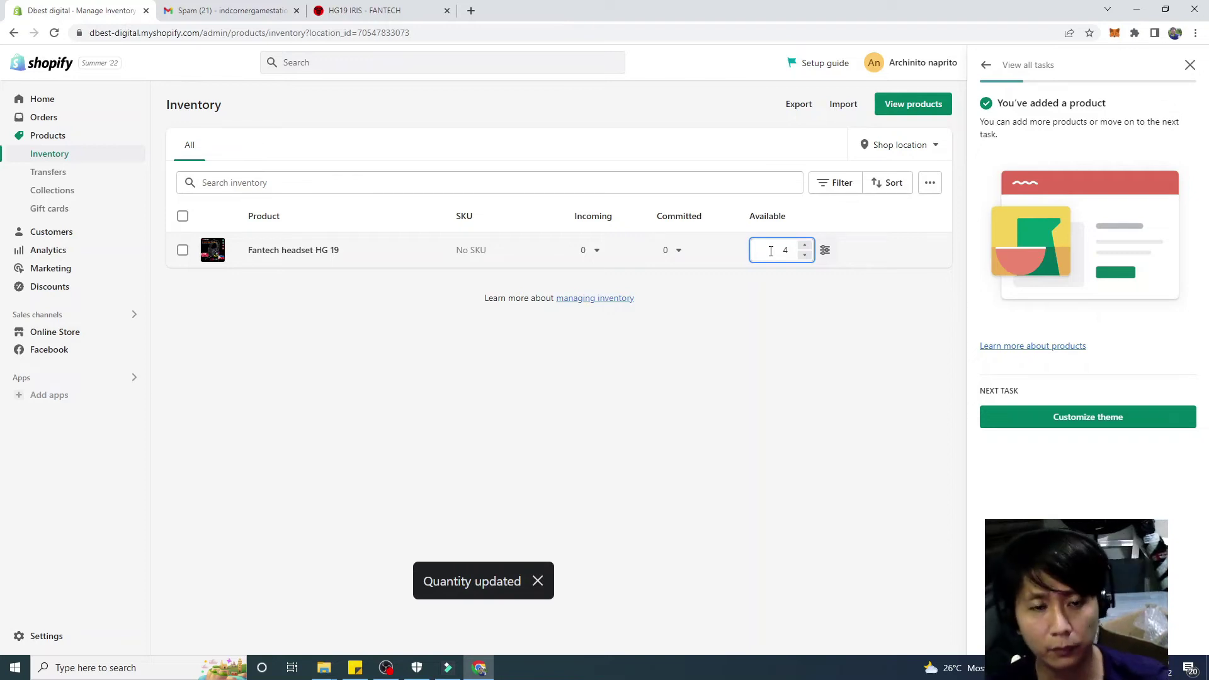
Visit Transfers, return to Inventory, then go to the Orders page
{"action": "left_click", "coordinate": [57, 172]}
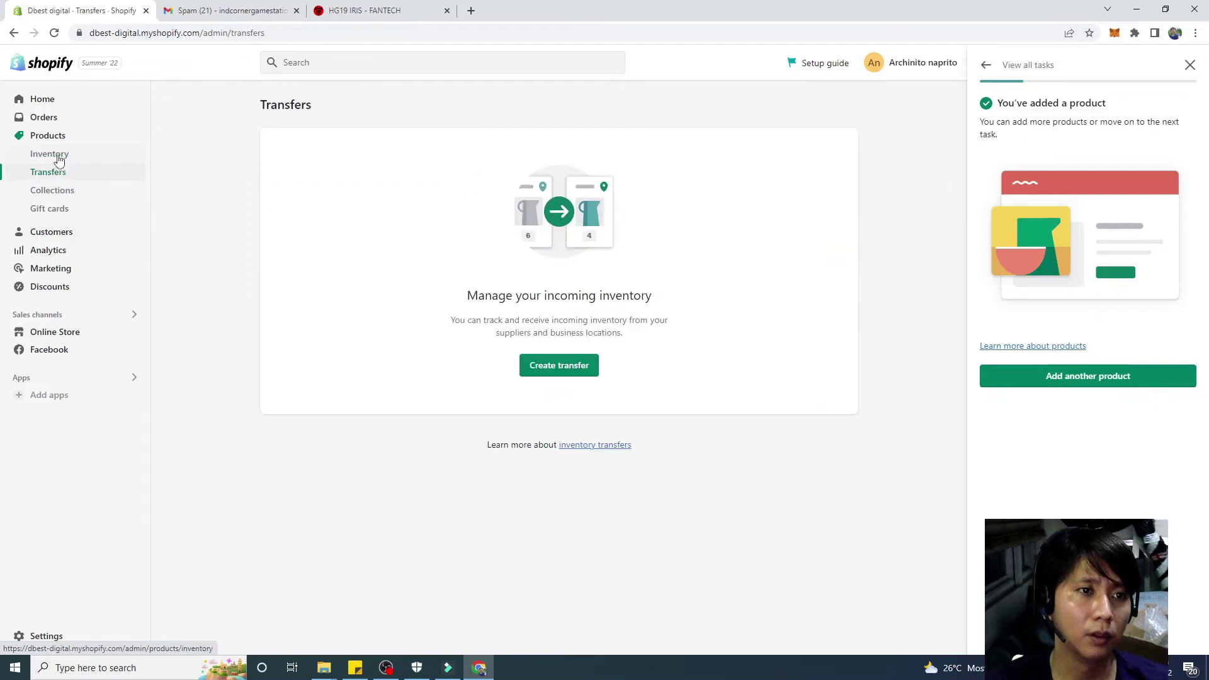
{"action": "left_click", "coordinate": [58, 157]}
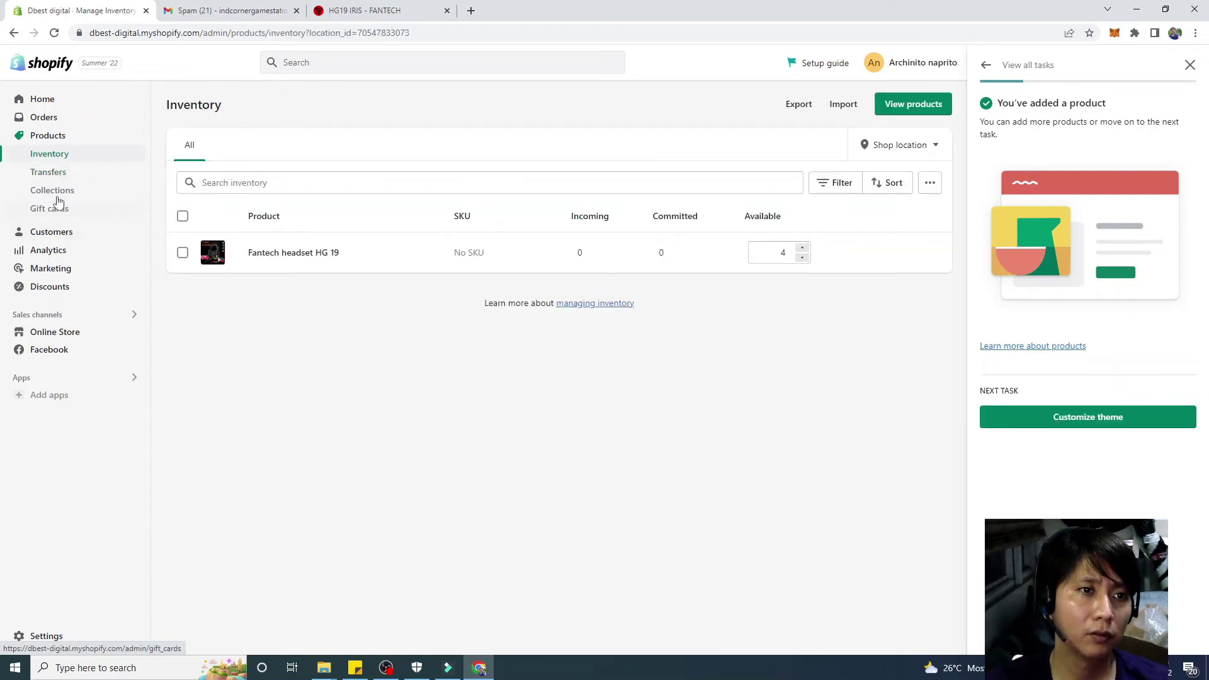
{"action": "left_click", "coordinate": [42, 121]}
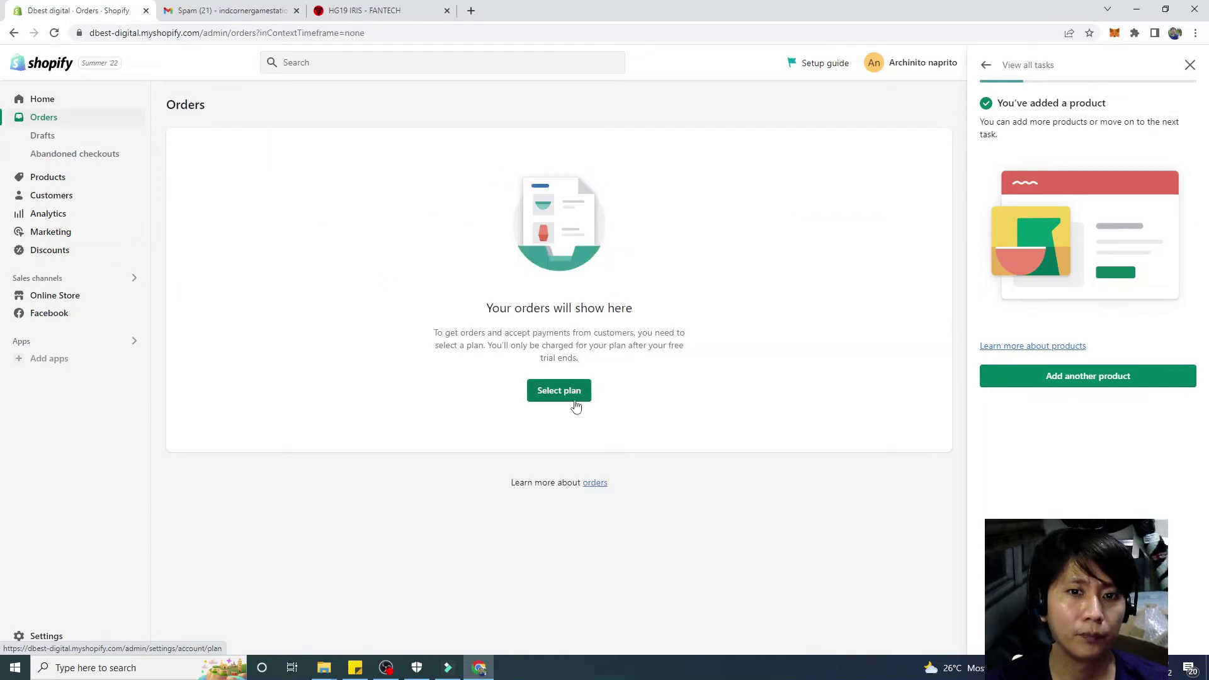
Browse the subscription plan options, then go to the Customers page
{"action": "left_click", "coordinate": [564, 405]}
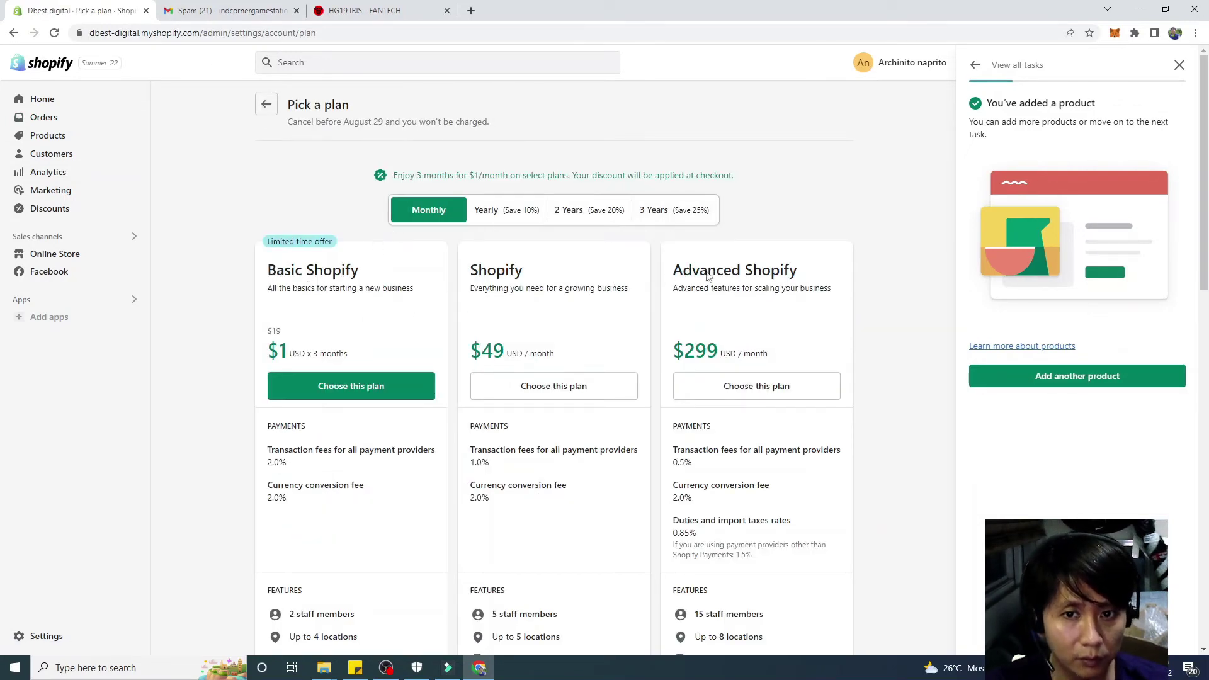
{"action": "scroll", "coordinate": [711, 275], "scroll_direction": "down", "scroll_amount": 2}
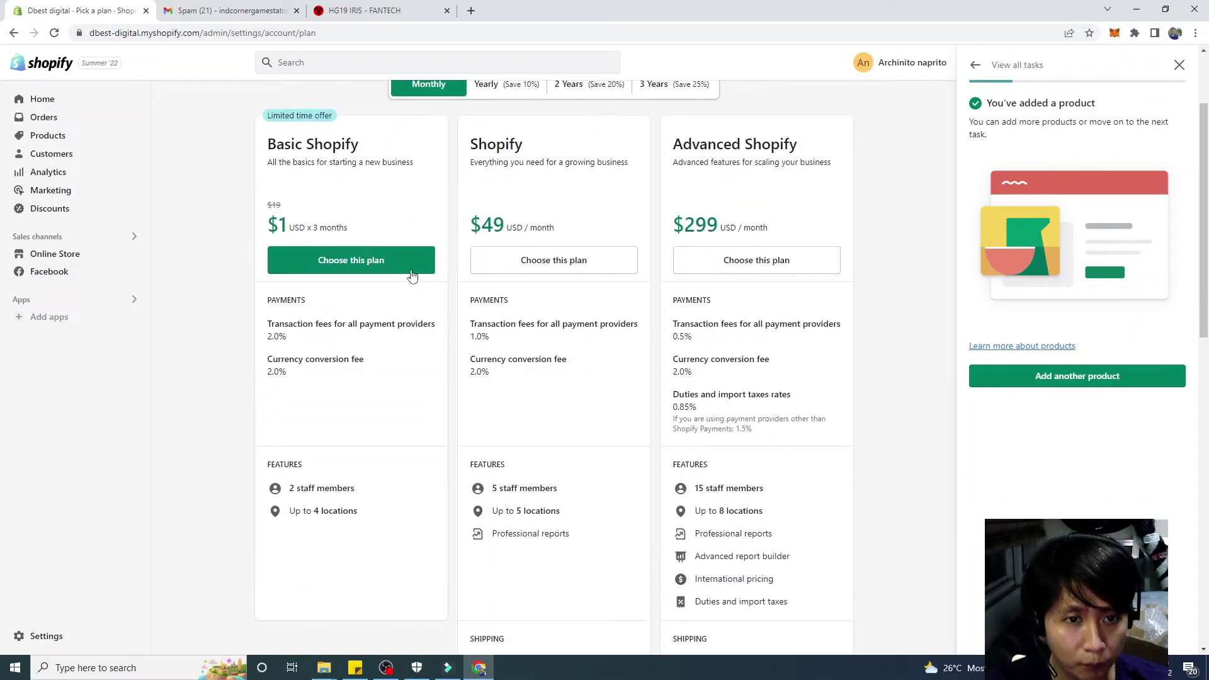
{"action": "scroll", "coordinate": [365, 262], "scroll_direction": "down", "scroll_amount": 2}
{"action": "scroll", "coordinate": [346, 251], "scroll_direction": "down", "scroll_amount": 2}
{"action": "scroll", "coordinate": [345, 252], "scroll_direction": "down", "scroll_amount": 1}
{"action": "scroll", "coordinate": [347, 252], "scroll_direction": "down", "scroll_amount": 1}
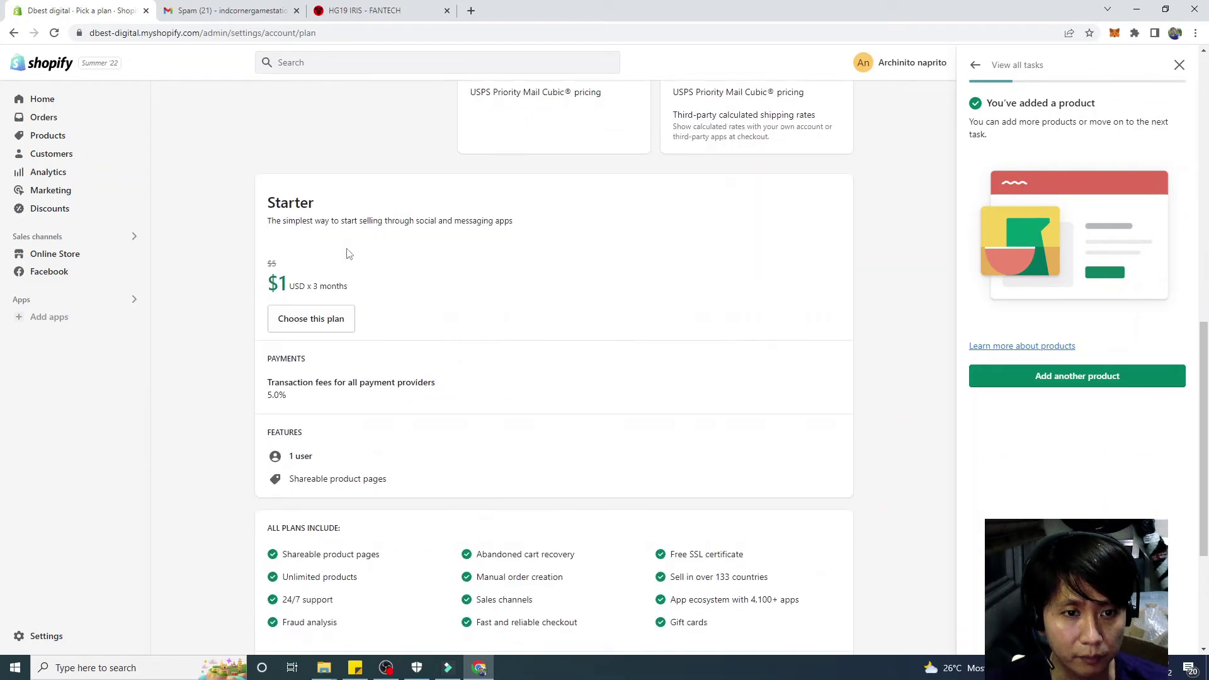
{"action": "scroll", "coordinate": [347, 252], "scroll_direction": "down", "scroll_amount": 2}
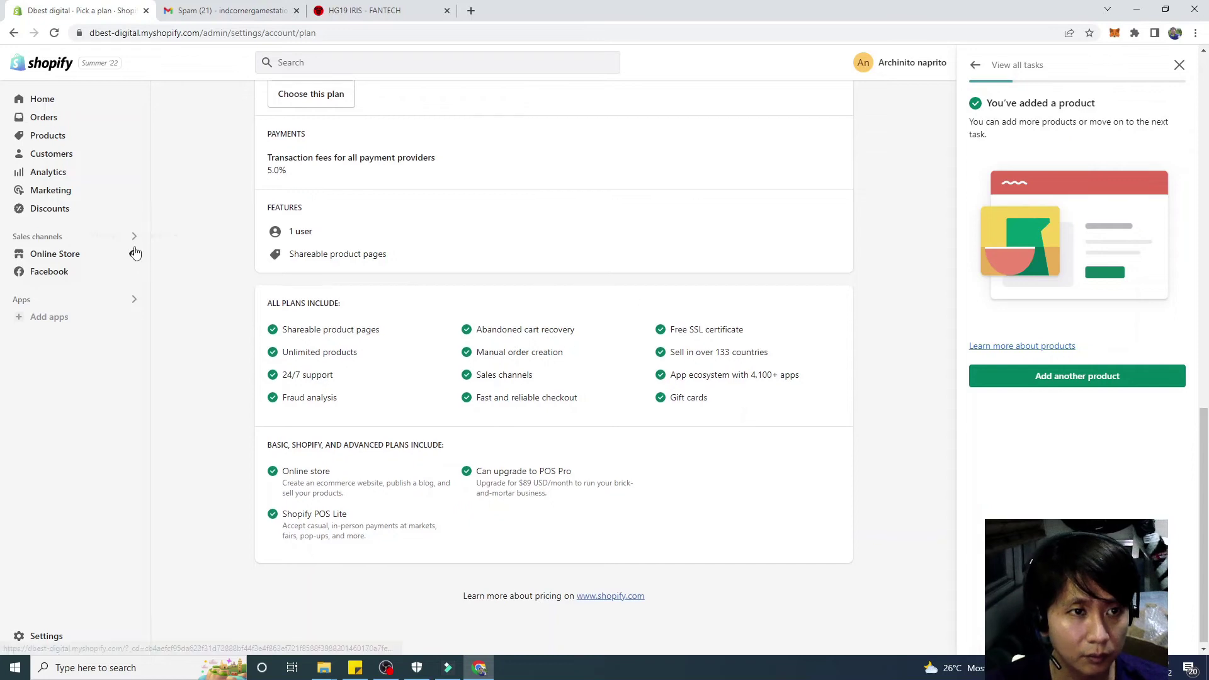
{"action": "scroll", "coordinate": [297, 369], "scroll_direction": "up", "scroll_amount": 2}
{"action": "scroll", "coordinate": [424, 312], "scroll_direction": "up", "scroll_amount": 1}
{"action": "scroll", "coordinate": [425, 313], "scroll_direction": "up", "scroll_amount": 2}
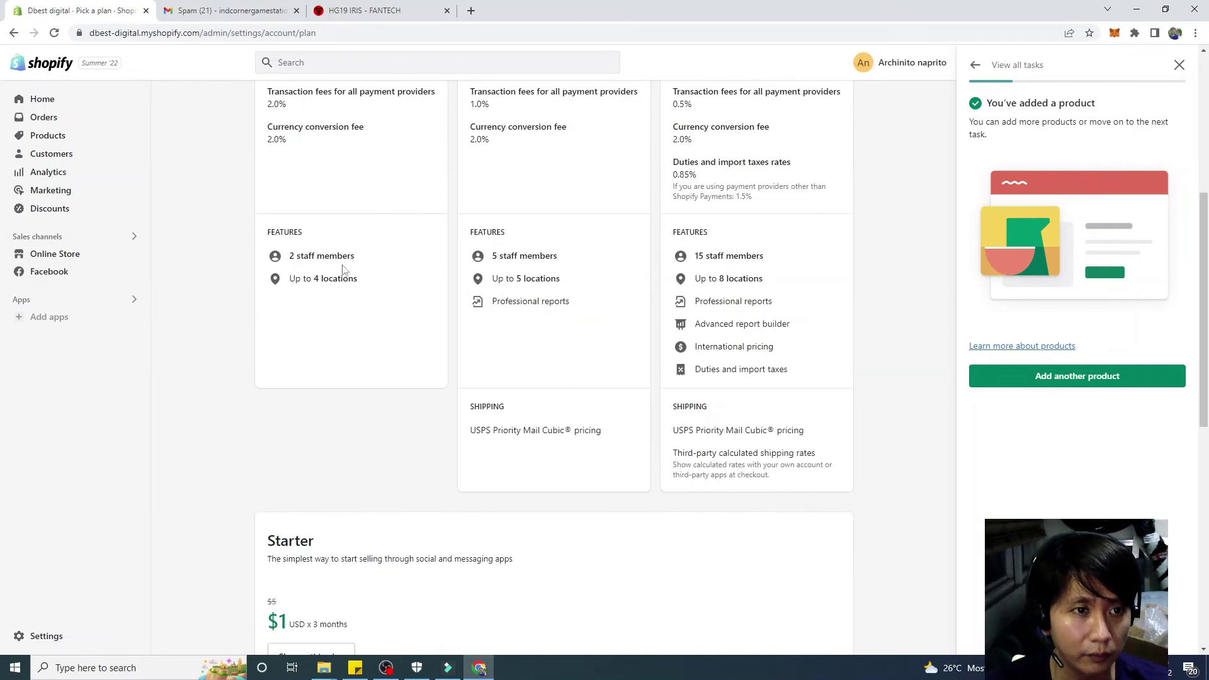
{"action": "left_click", "coordinate": [41, 160]}
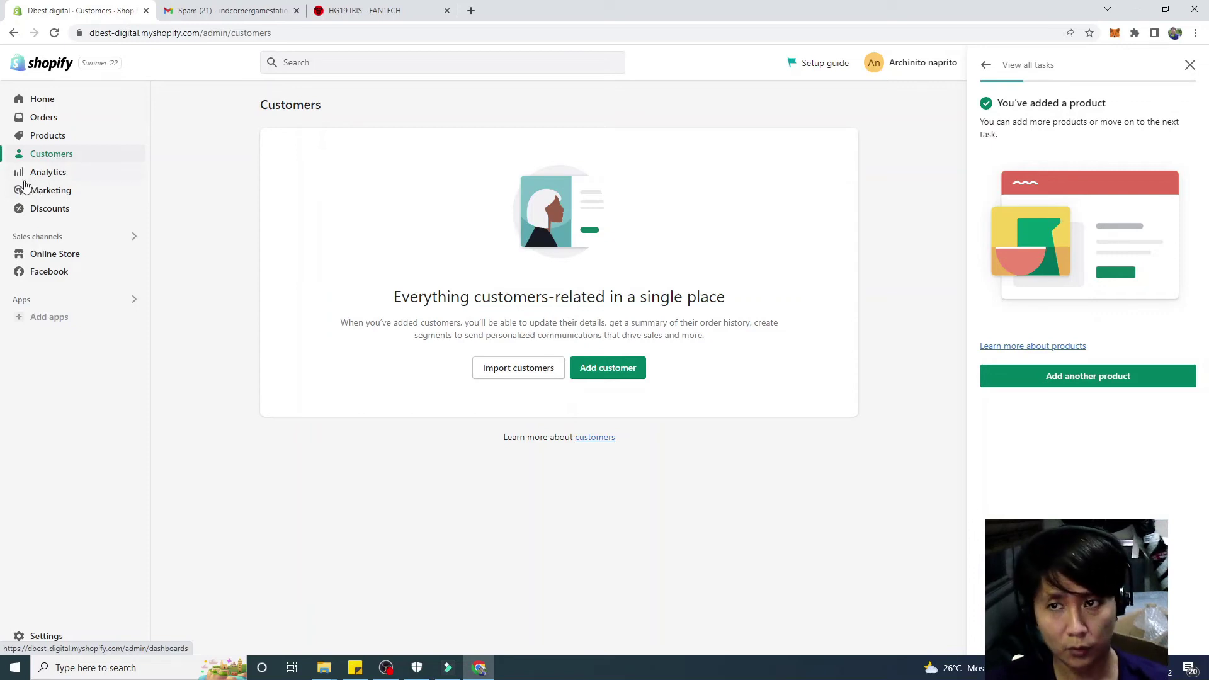
Review the Analytics dashboard (zero sales, sessions, orders), then go to the Marketing page
{"action": "left_click", "coordinate": [66, 176]}
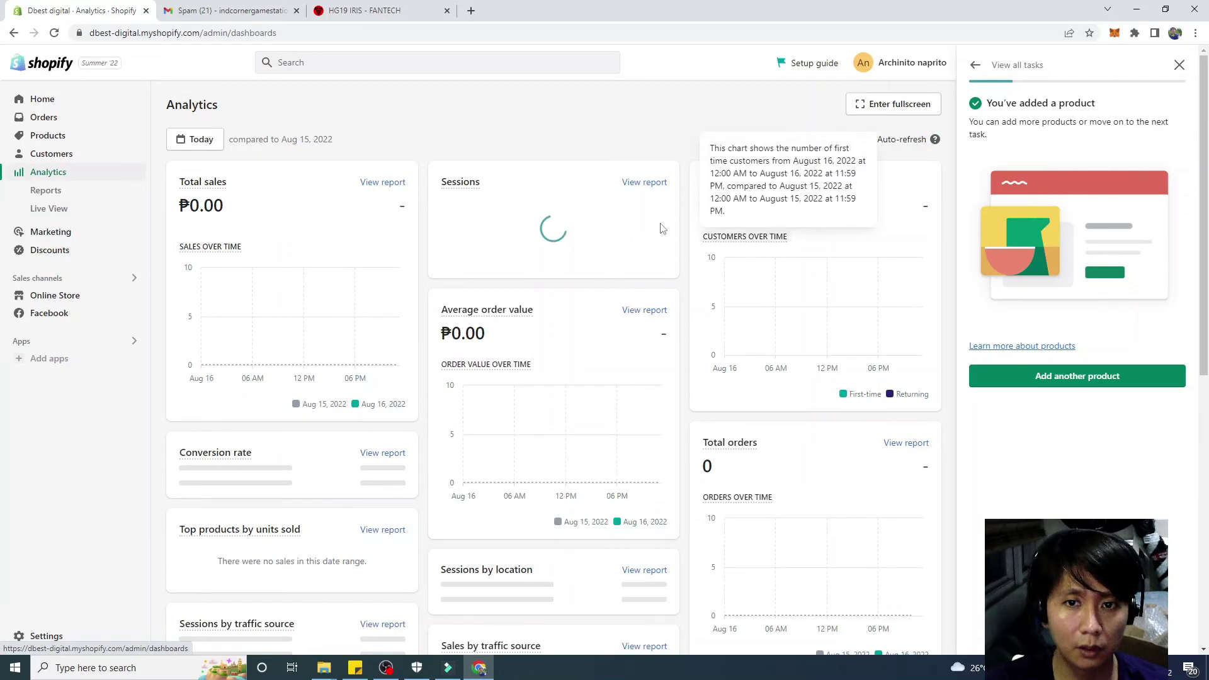
{"action": "scroll", "coordinate": [526, 229], "scroll_direction": "down", "scroll_amount": 1}
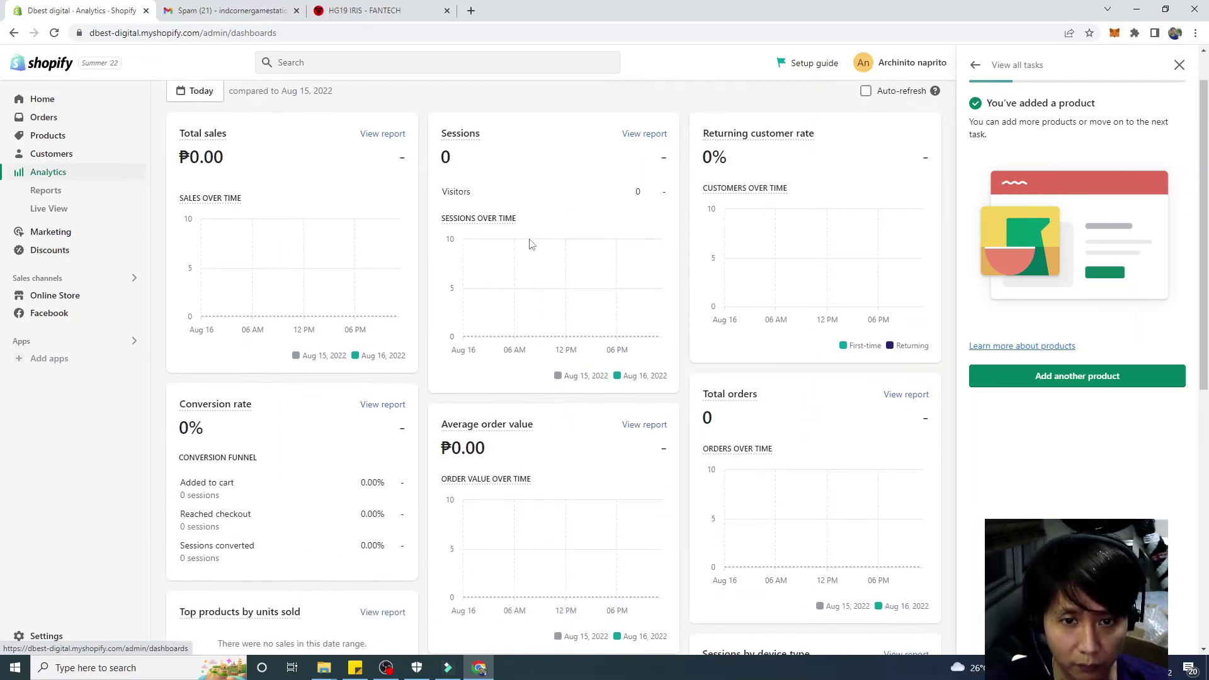
{"action": "scroll", "coordinate": [520, 232], "scroll_direction": "down", "scroll_amount": 3}
{"action": "scroll", "coordinate": [511, 236], "scroll_direction": "down", "scroll_amount": 2}
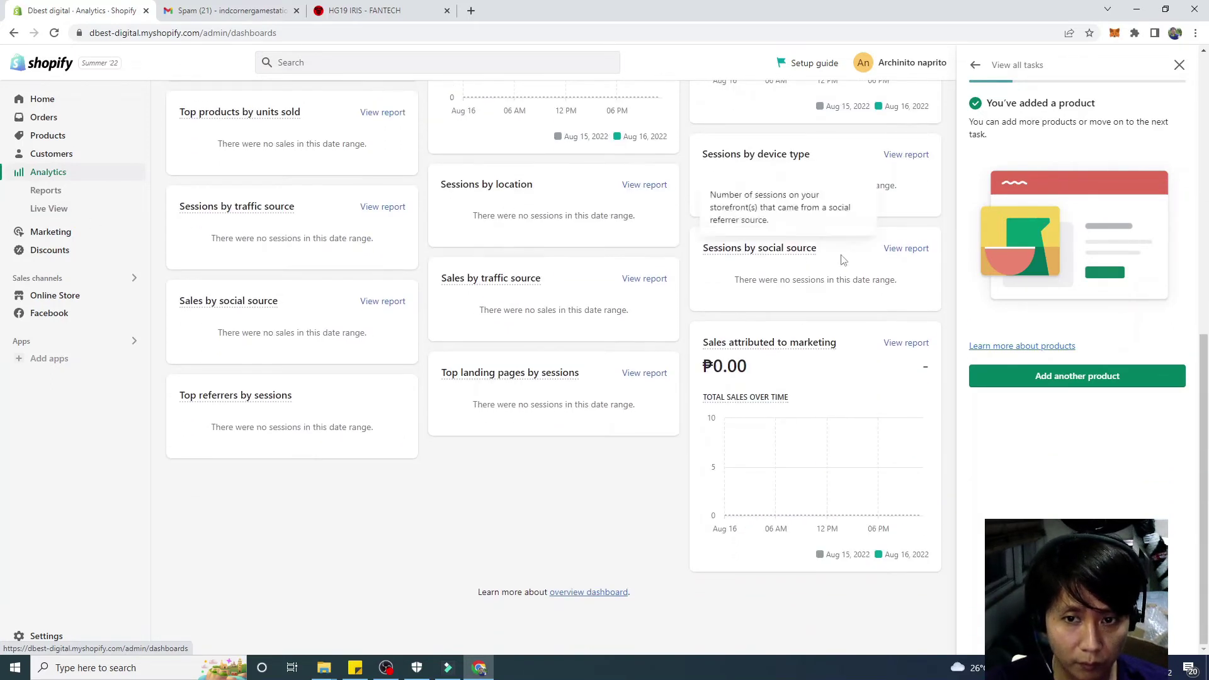
{"action": "scroll", "coordinate": [724, 343], "scroll_direction": "up", "scroll_amount": 1}
{"action": "scroll", "coordinate": [724, 330], "scroll_direction": "up", "scroll_amount": 1}
{"action": "scroll", "coordinate": [723, 329], "scroll_direction": "up", "scroll_amount": 3}
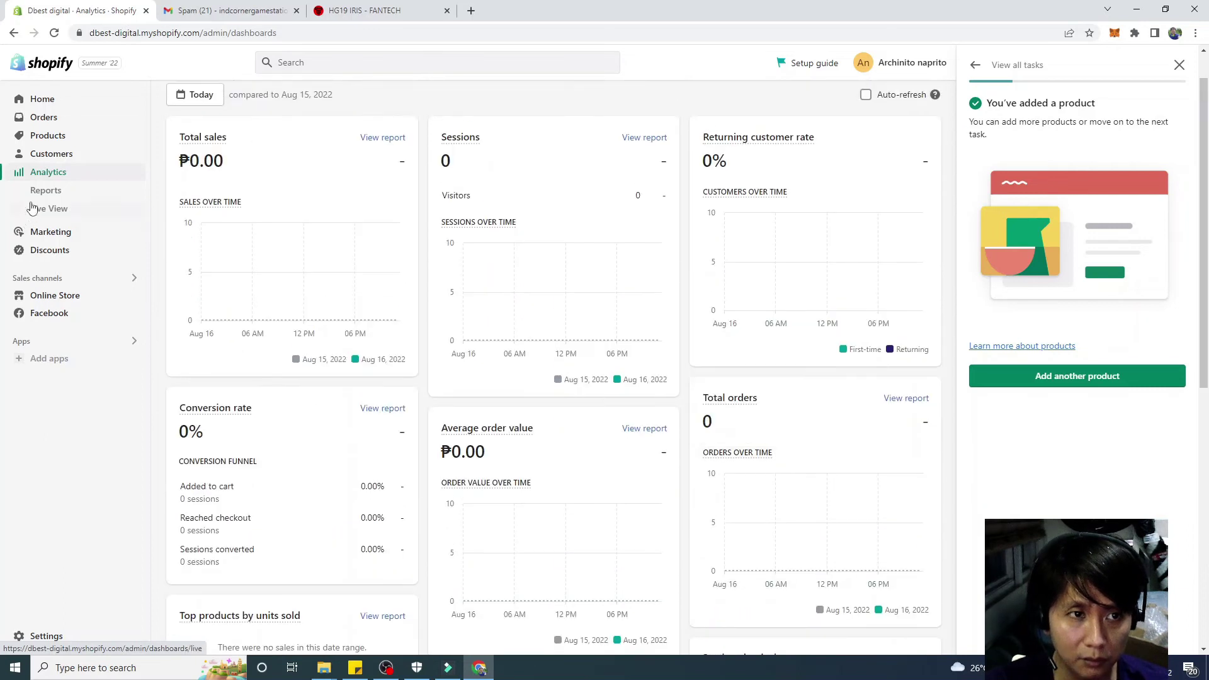
{"action": "left_click", "coordinate": [59, 232]}
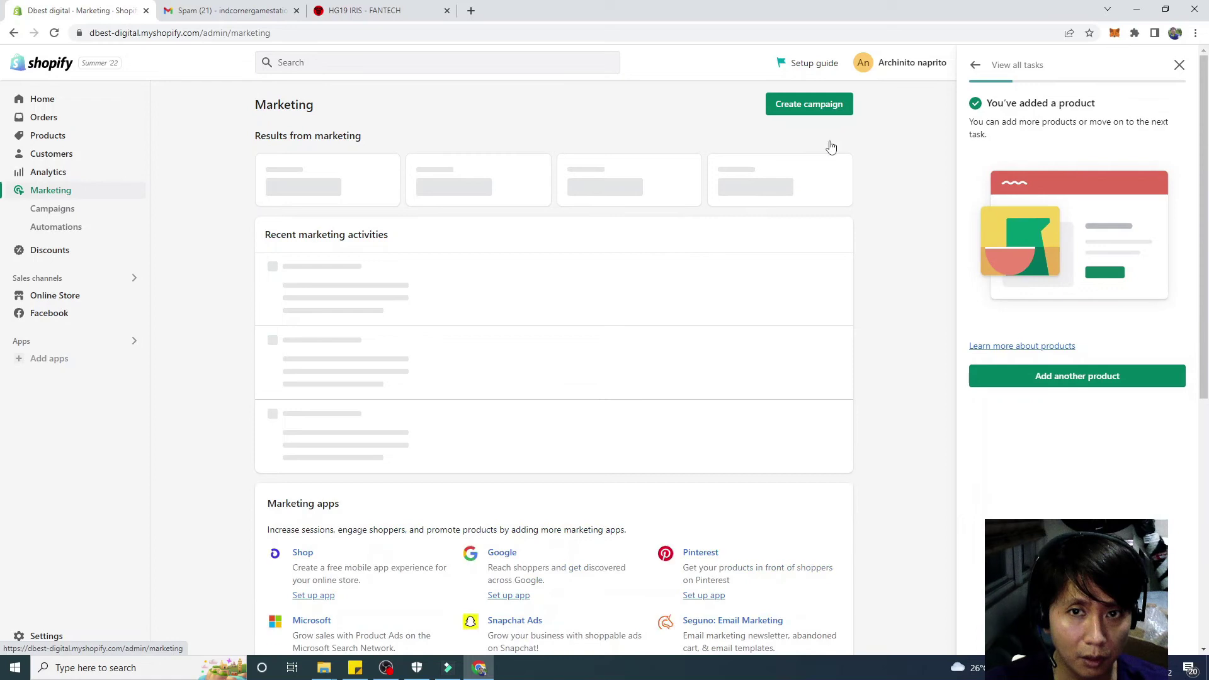
{"action": "scroll", "coordinate": [679, 252], "scroll_direction": "down", "scroll_amount": 1}
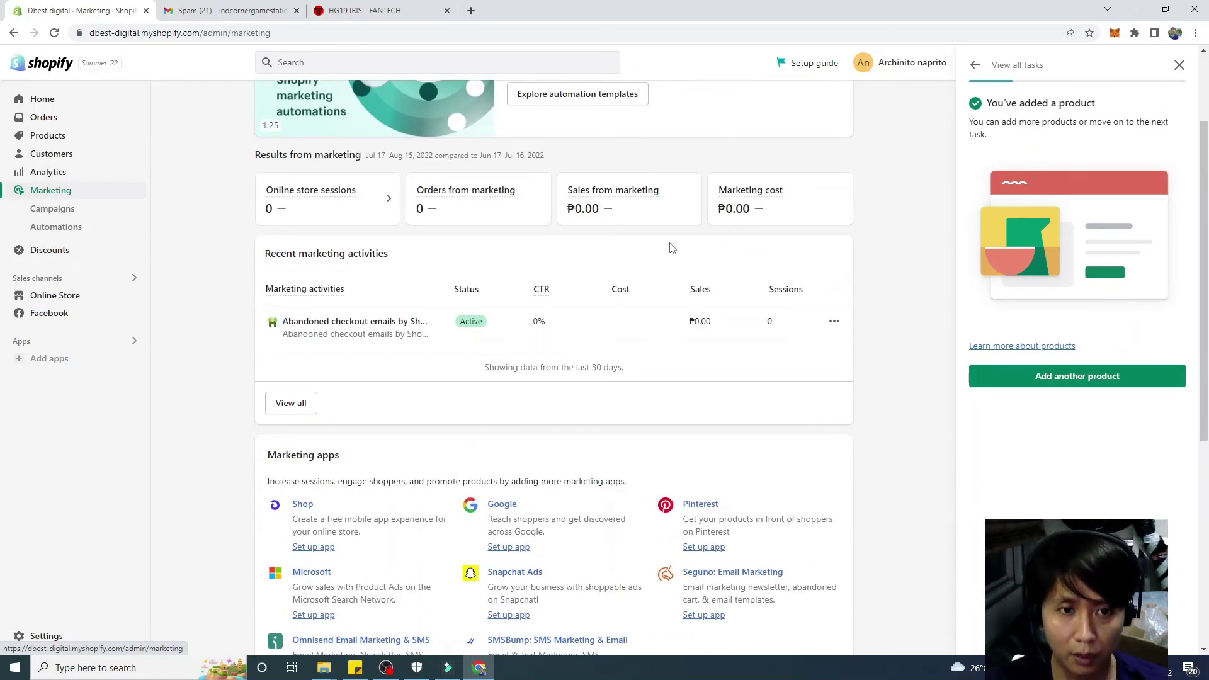
Browse Discounts and Marketing, then go to Online Store Themes showing Dawn as current theme
{"action": "left_click", "coordinate": [62, 251]}
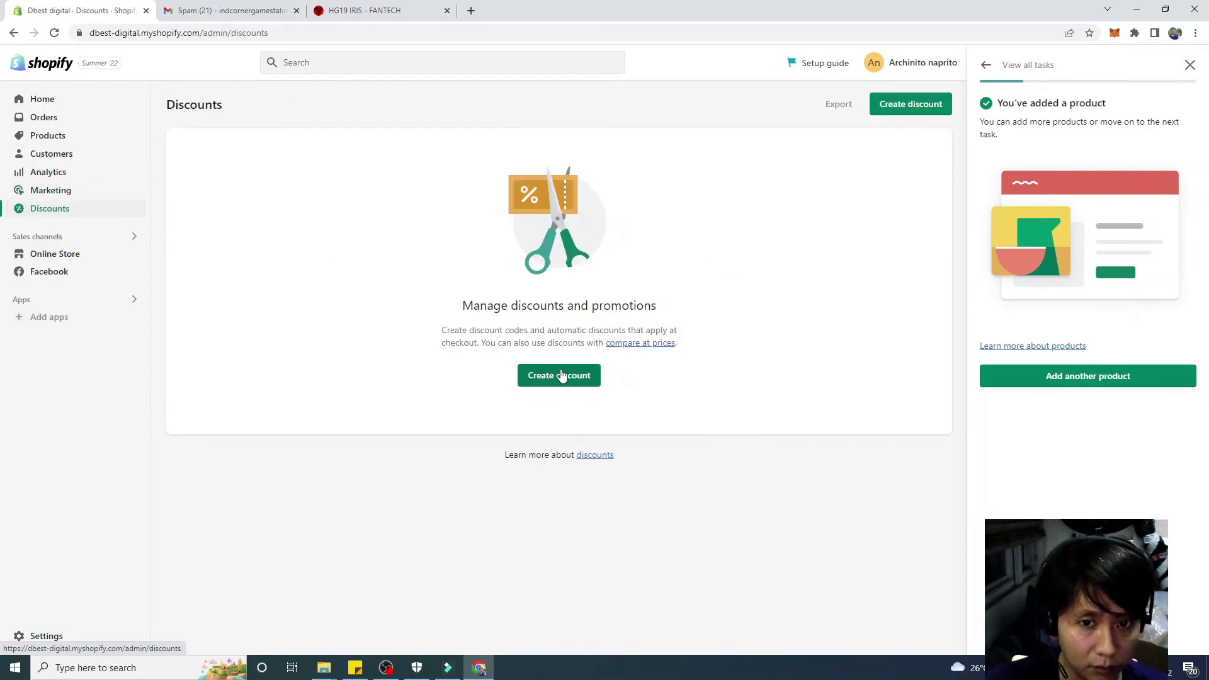
{"action": "left_click", "coordinate": [59, 193]}
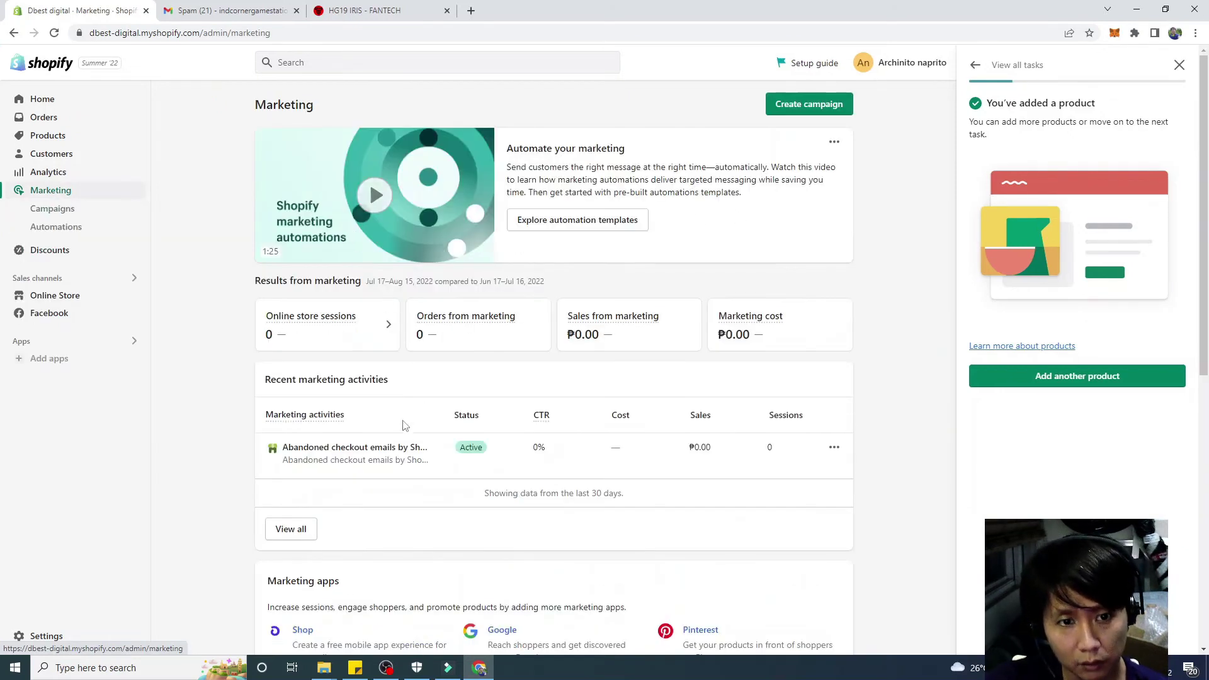
{"action": "scroll", "coordinate": [401, 420], "scroll_direction": "down", "scroll_amount": 2}
{"action": "scroll", "coordinate": [452, 354], "scroll_direction": "up", "scroll_amount": 2}
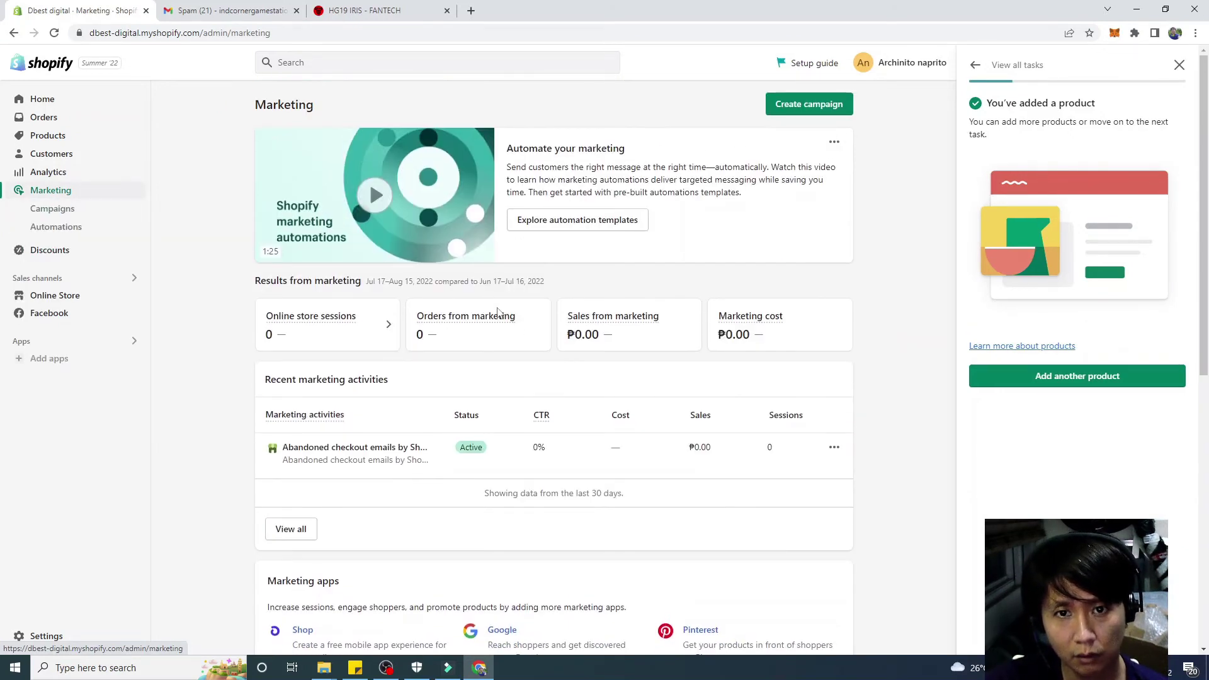
{"action": "scroll", "coordinate": [496, 317], "scroll_direction": "down", "scroll_amount": 2}
{"action": "scroll", "coordinate": [494, 318], "scroll_direction": "down", "scroll_amount": 3}
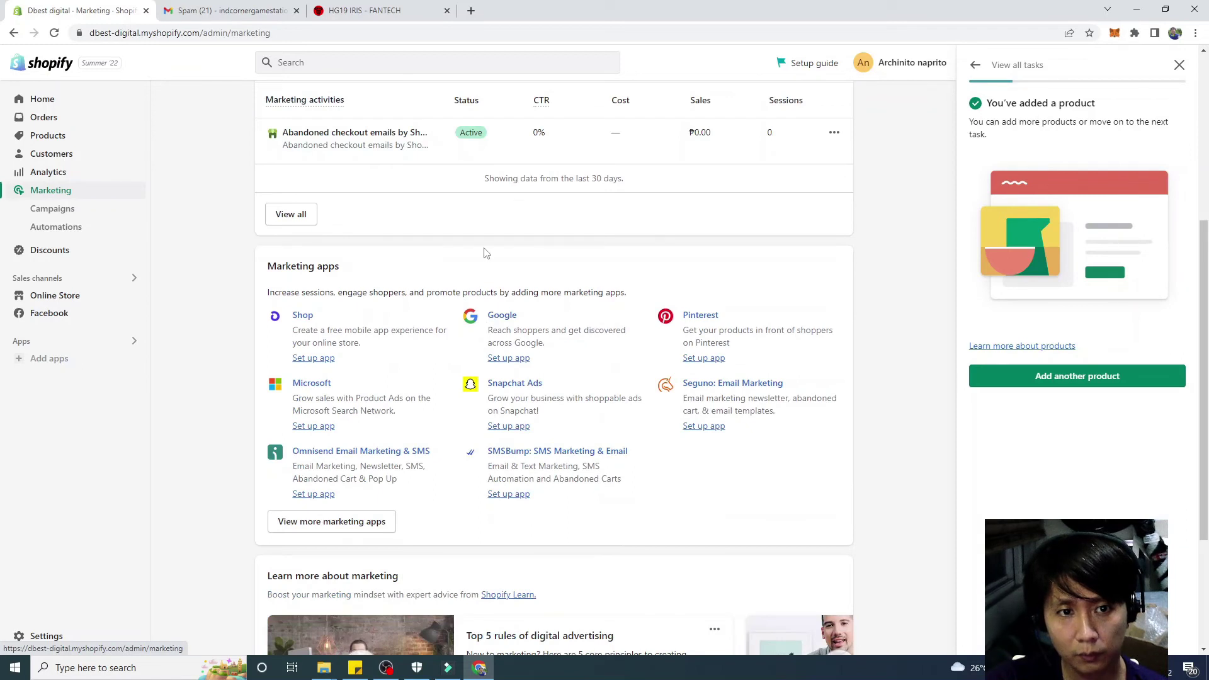
{"action": "scroll", "coordinate": [483, 253], "scroll_direction": "up", "scroll_amount": 3}
{"action": "scroll", "coordinate": [472, 256], "scroll_direction": "up", "scroll_amount": 2}
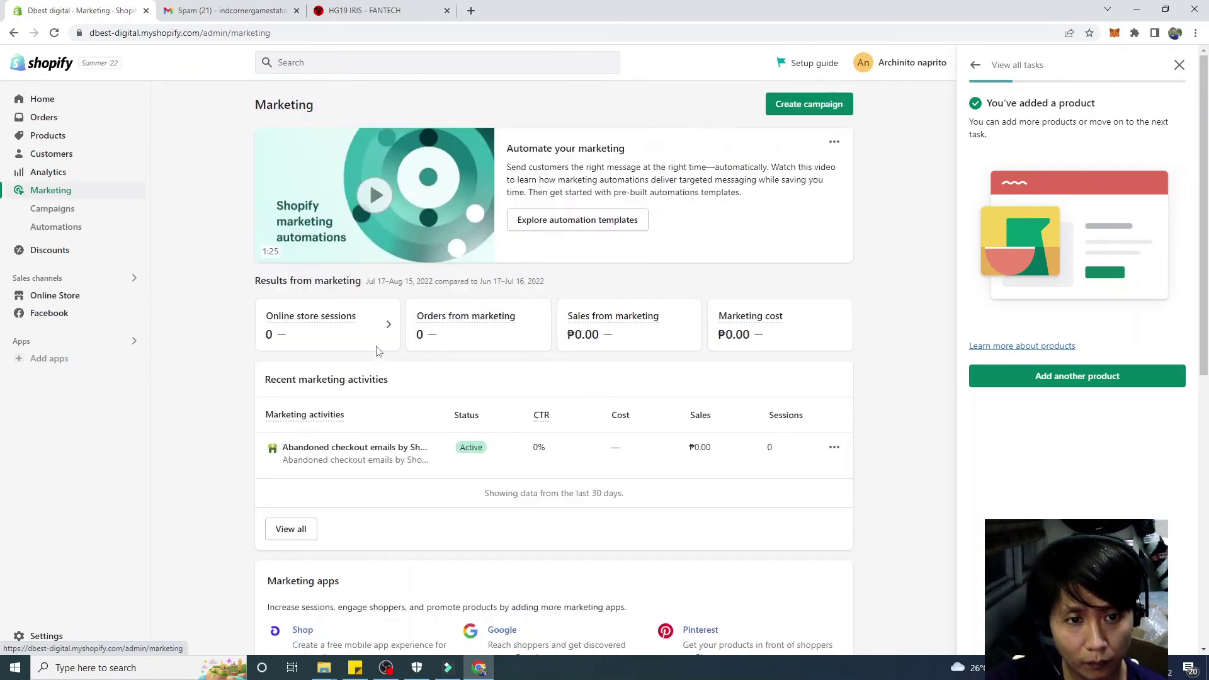
{"action": "scroll", "coordinate": [554, 386], "scroll_direction": "down", "scroll_amount": 3}
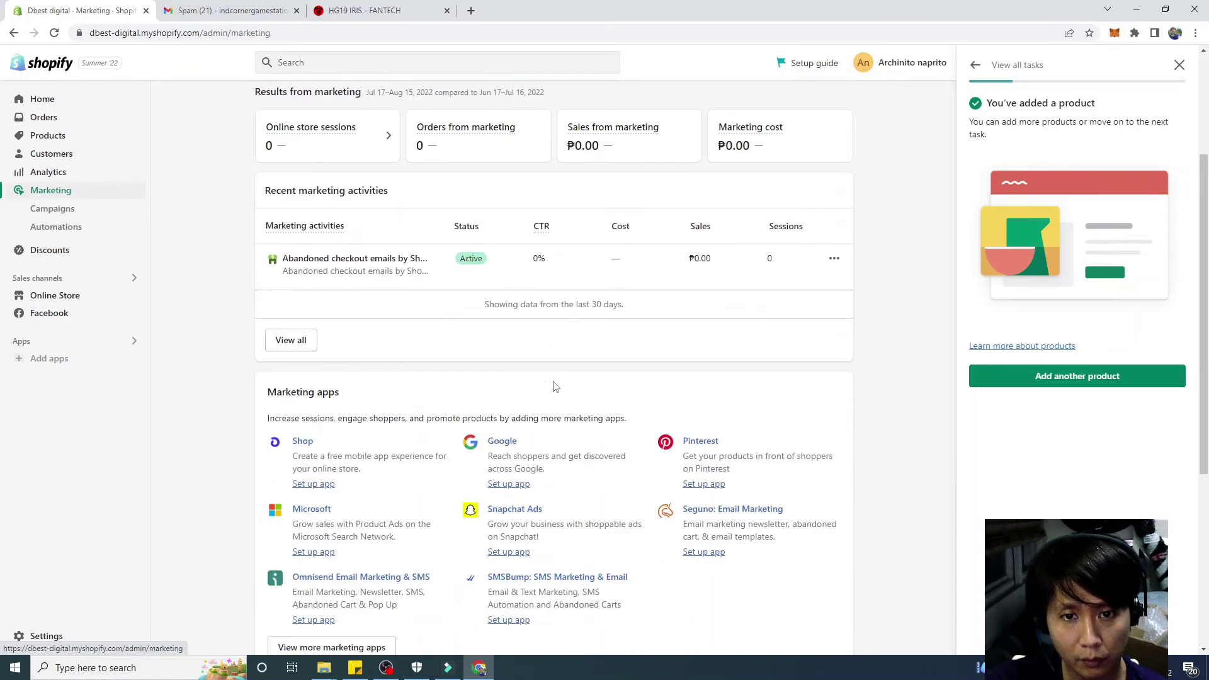
{"action": "scroll", "coordinate": [554, 387], "scroll_direction": "up", "scroll_amount": 2}
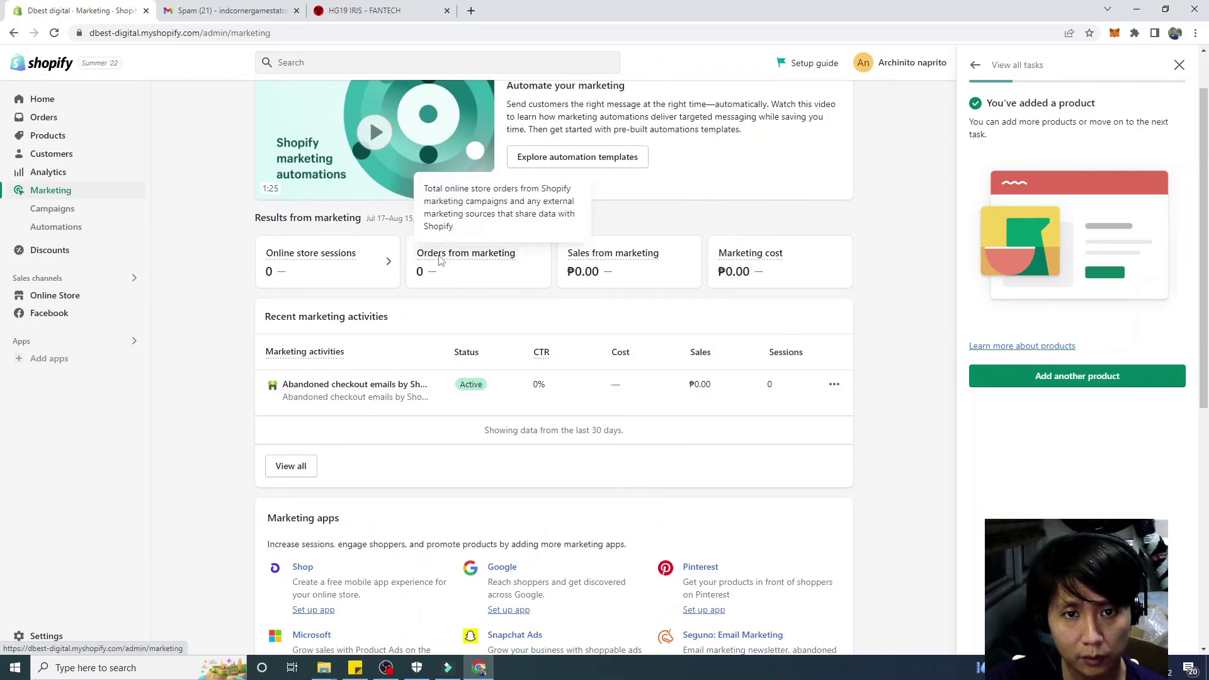
{"action": "scroll", "coordinate": [740, 272], "scroll_direction": "up", "scroll_amount": 1}
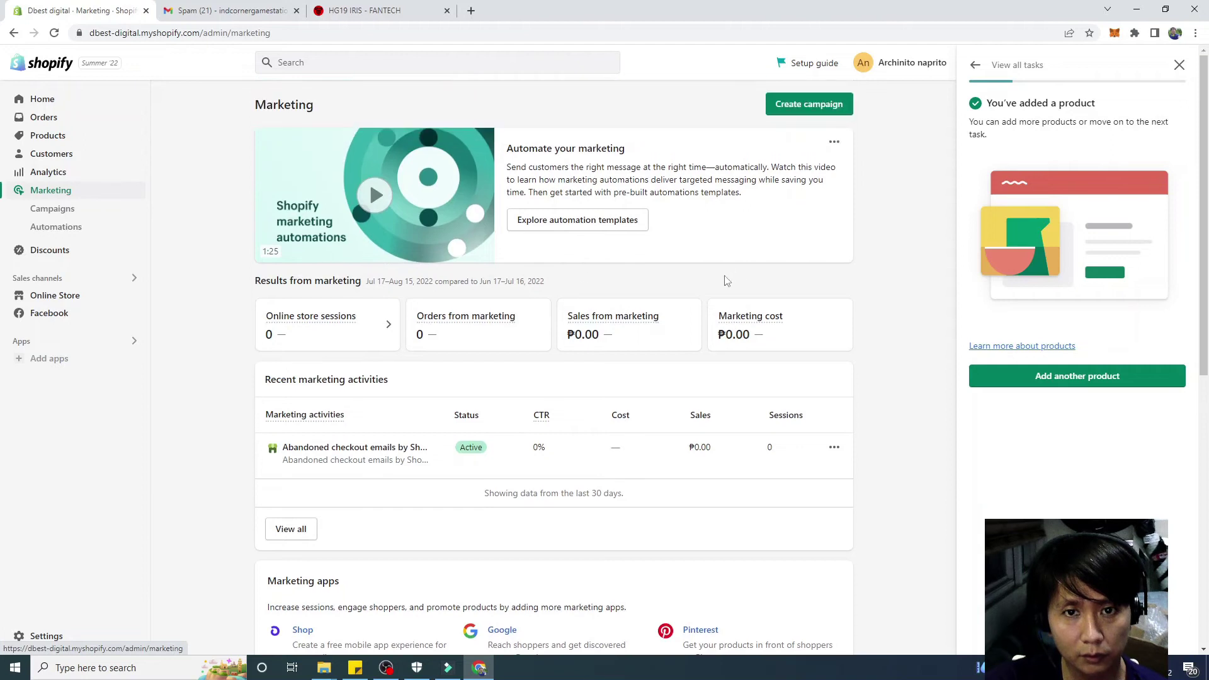
{"action": "scroll", "coordinate": [490, 258], "scroll_direction": "down", "scroll_amount": 3}
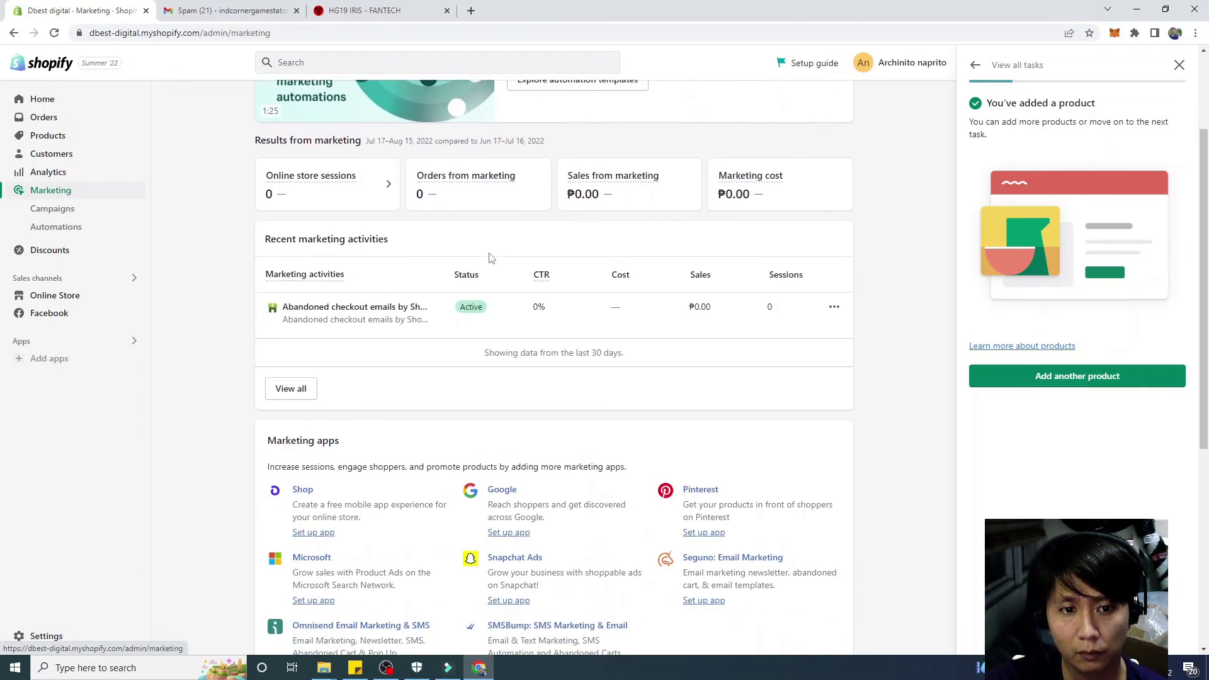
{"action": "scroll", "coordinate": [491, 259], "scroll_direction": "down", "scroll_amount": 2}
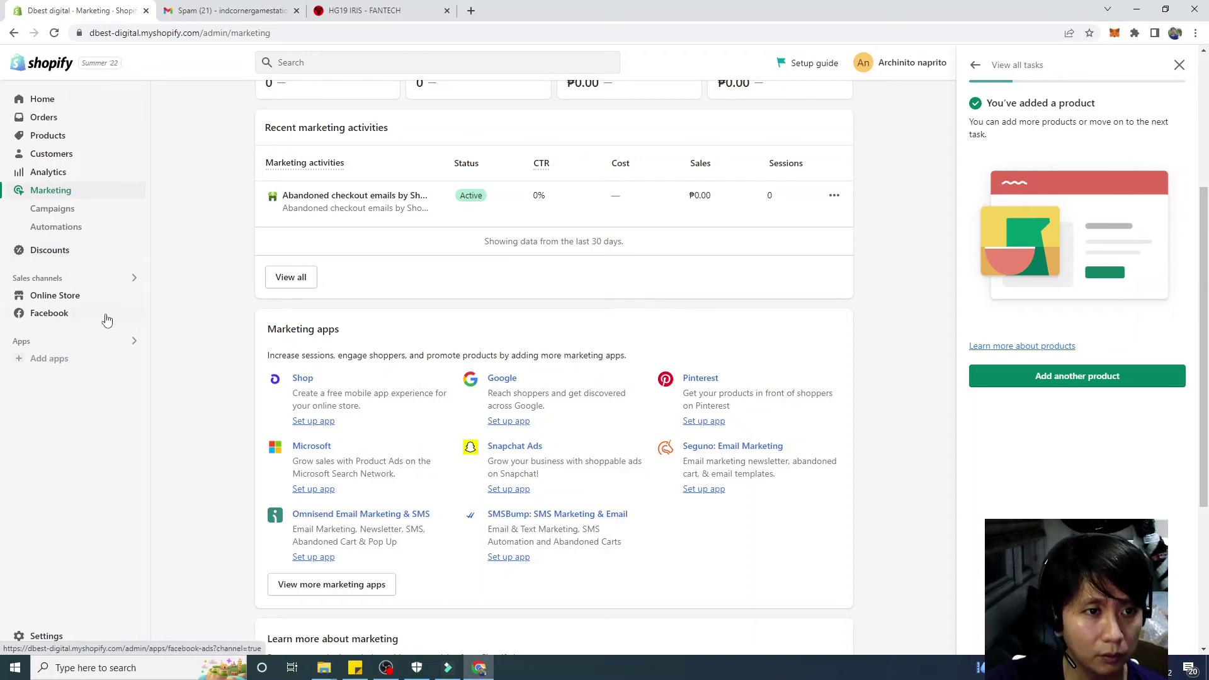
{"action": "left_click", "coordinate": [70, 296]}
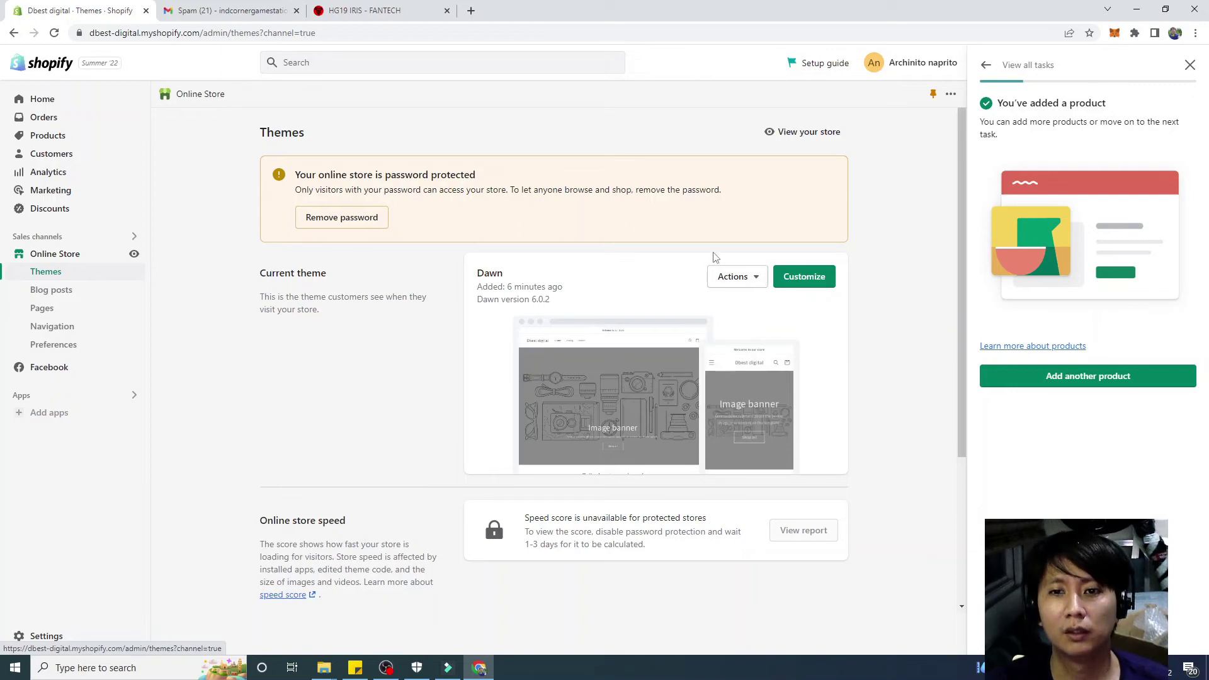
Customize the Dawn theme, opening its home page in the theme editor
{"action": "left_click", "coordinate": [812, 286]}
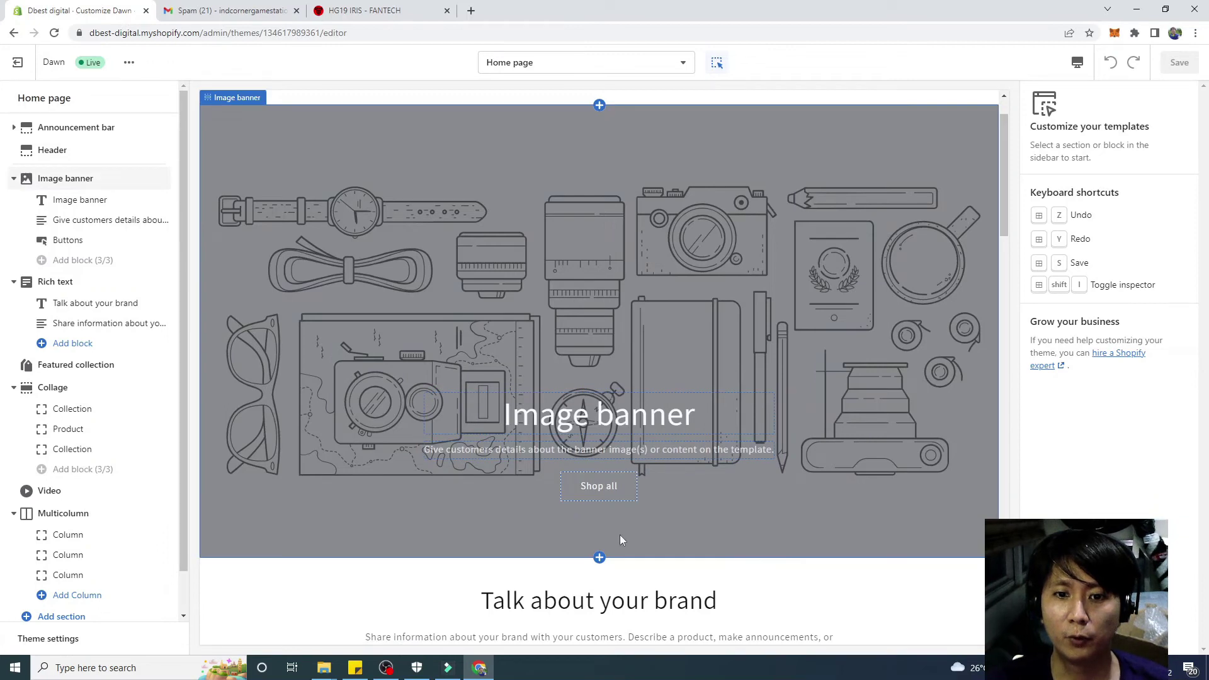
Select the home page Image banner section and start changing its first image
{"action": "left_click", "coordinate": [604, 559]}
{"action": "left_click", "coordinate": [690, 503]}
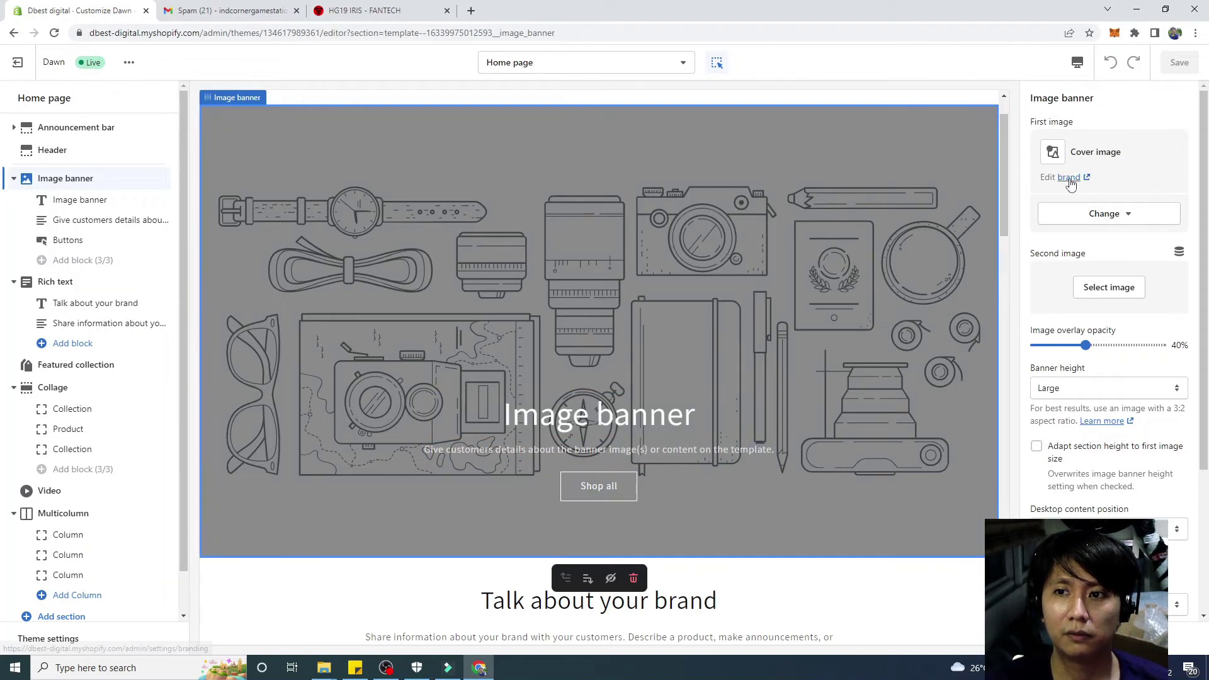
{"action": "left_click", "coordinate": [1113, 288]}
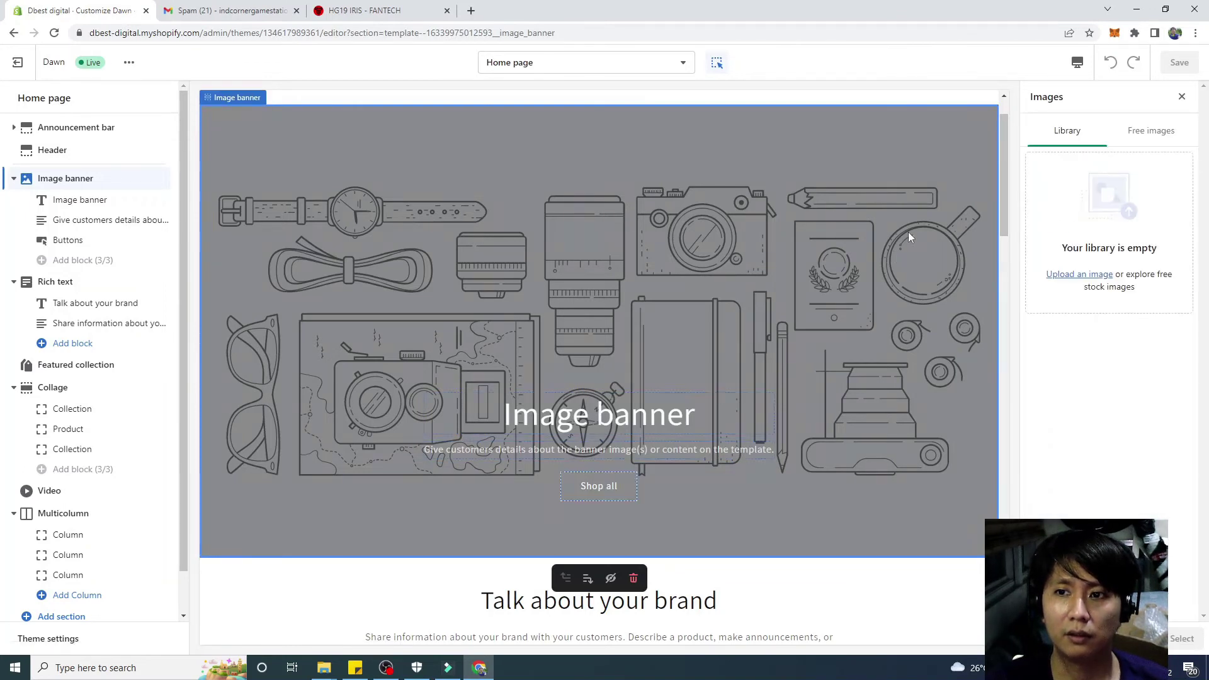
From Desktop's digital folder, try uploading the cover facebook picture, which is rejected
{"action": "left_click", "coordinate": [1109, 210]}
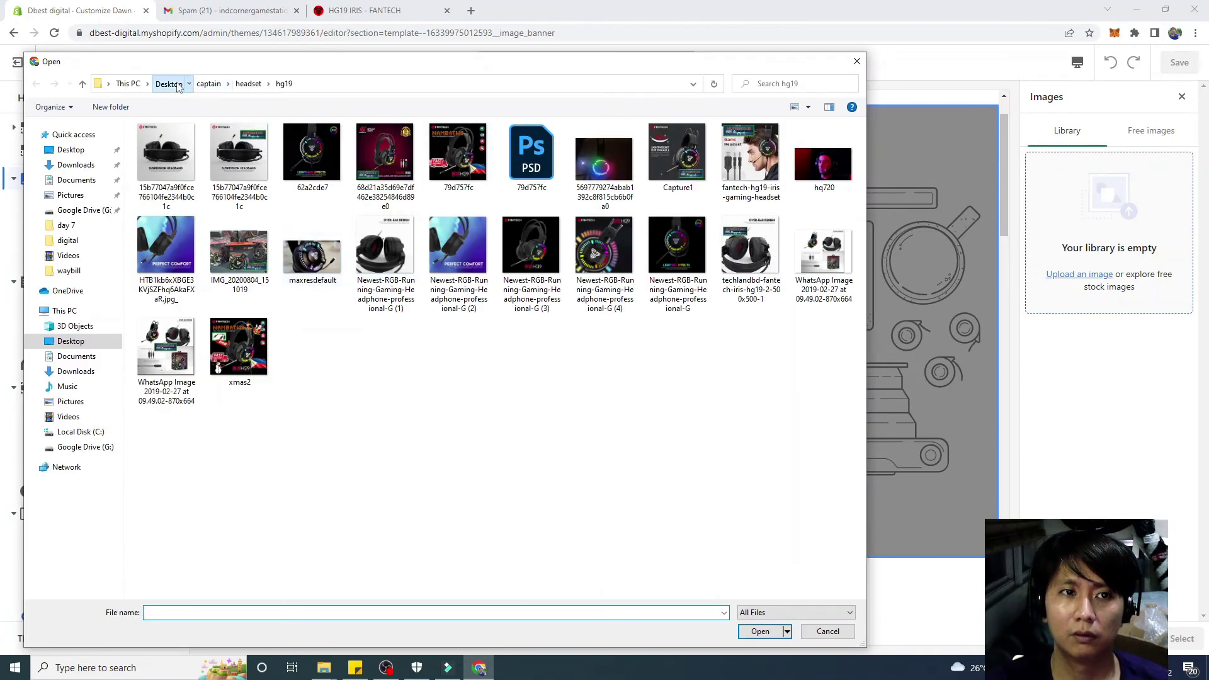
{"action": "left_click", "coordinate": [168, 84]}
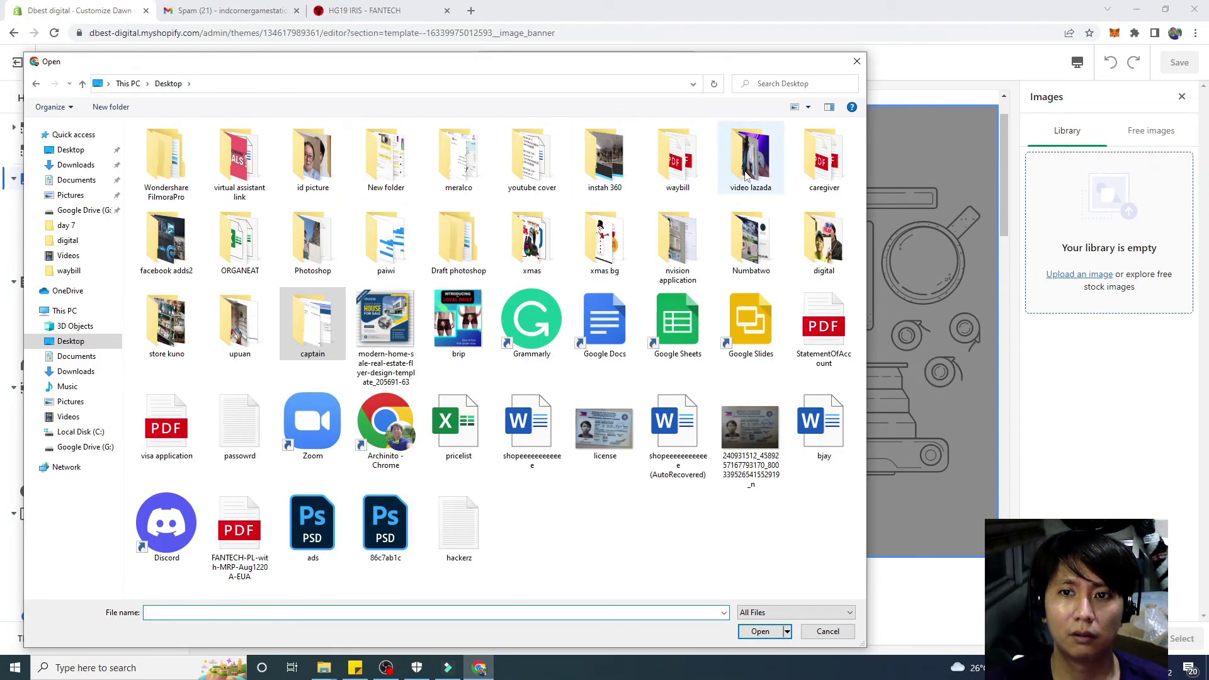
{"action": "double_click", "coordinate": [818, 243]}
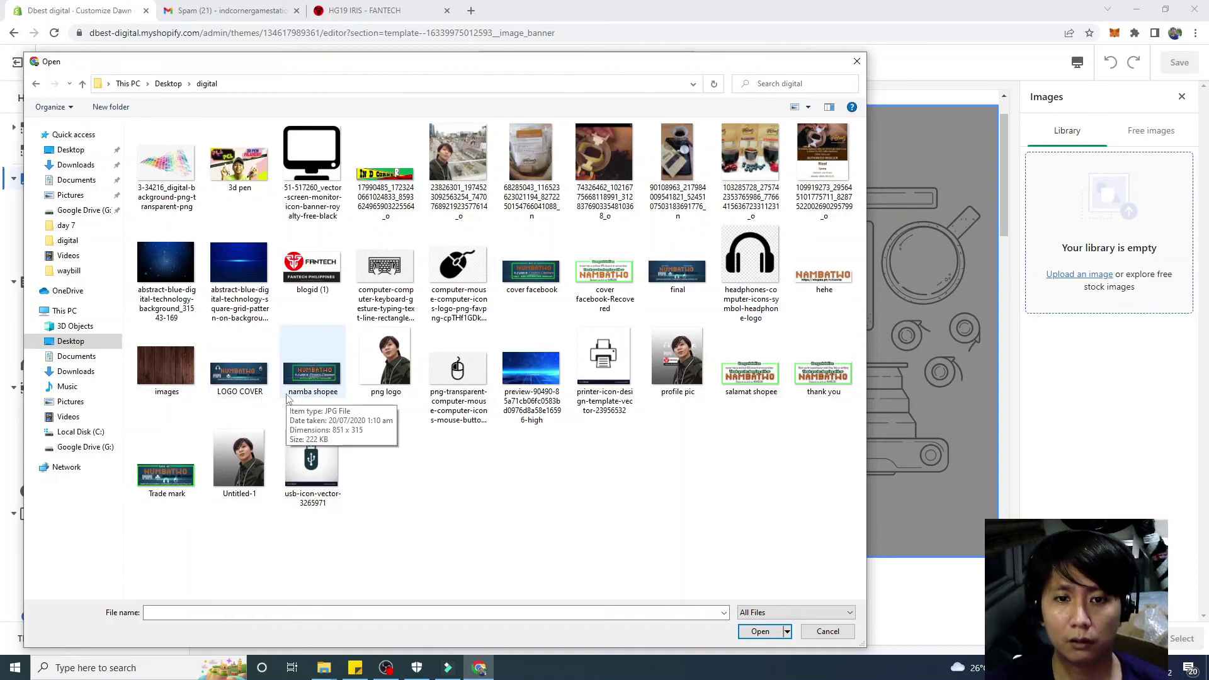
{"action": "left_click", "coordinate": [312, 373]}
{"action": "left_click", "coordinate": [240, 376]}
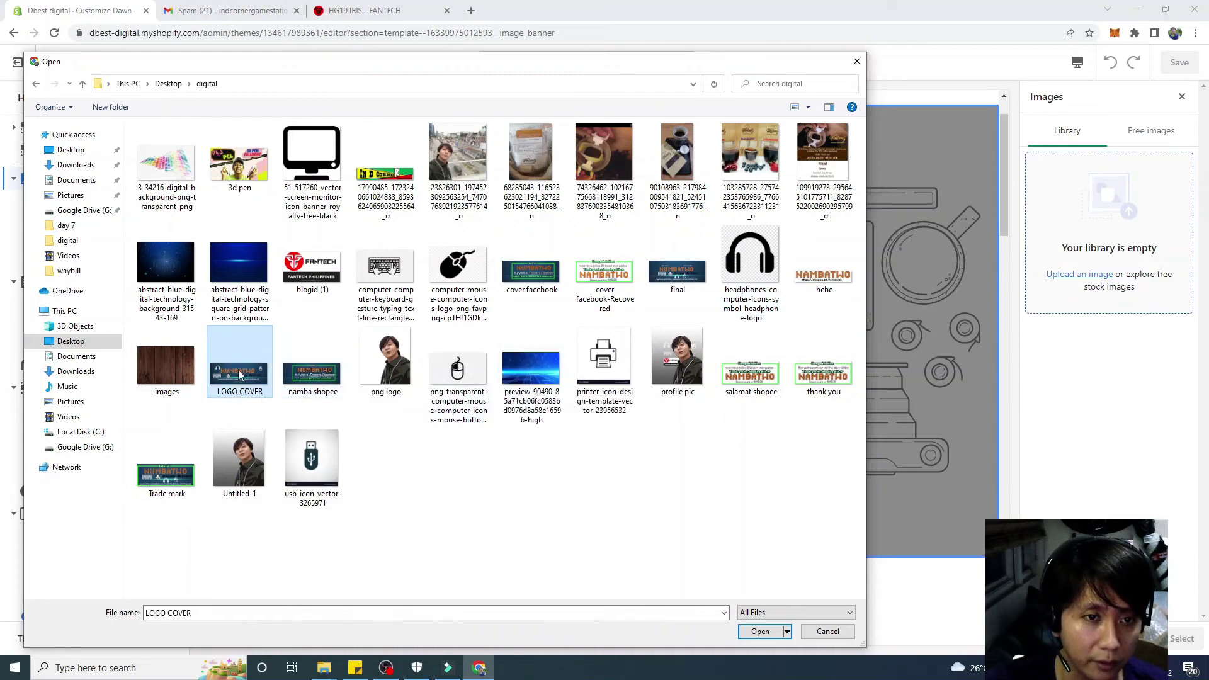
{"action": "left_click", "coordinate": [185, 467]}
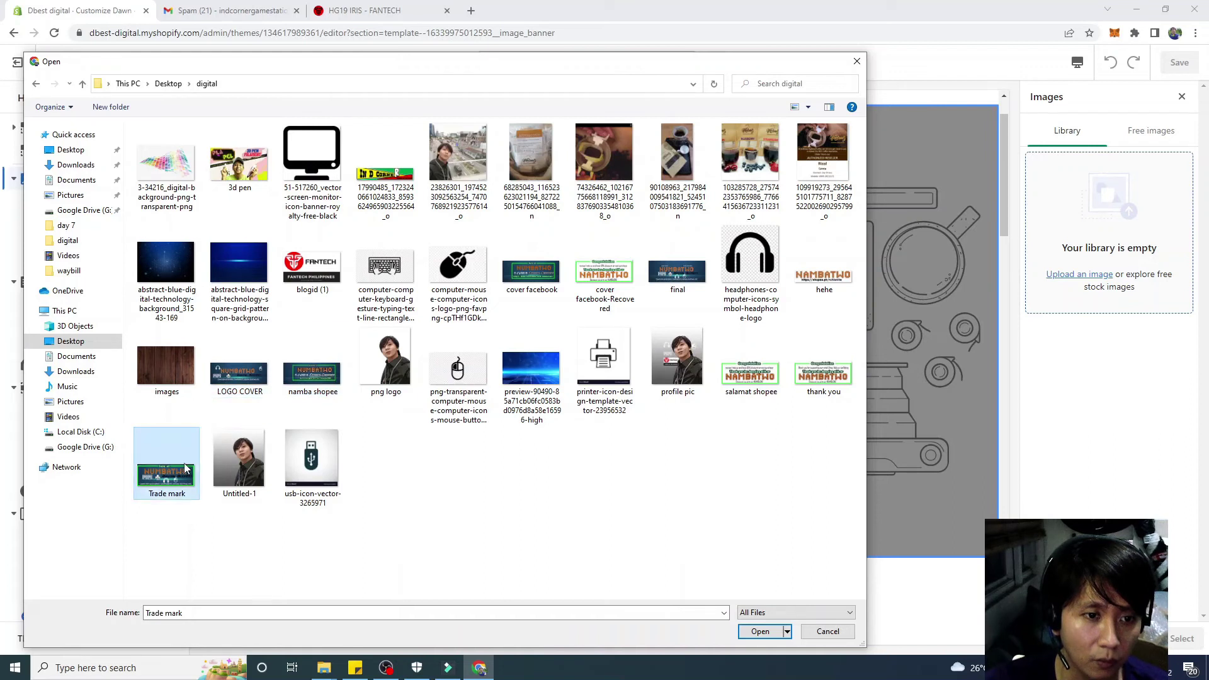
{"action": "left_click", "coordinate": [536, 294]}
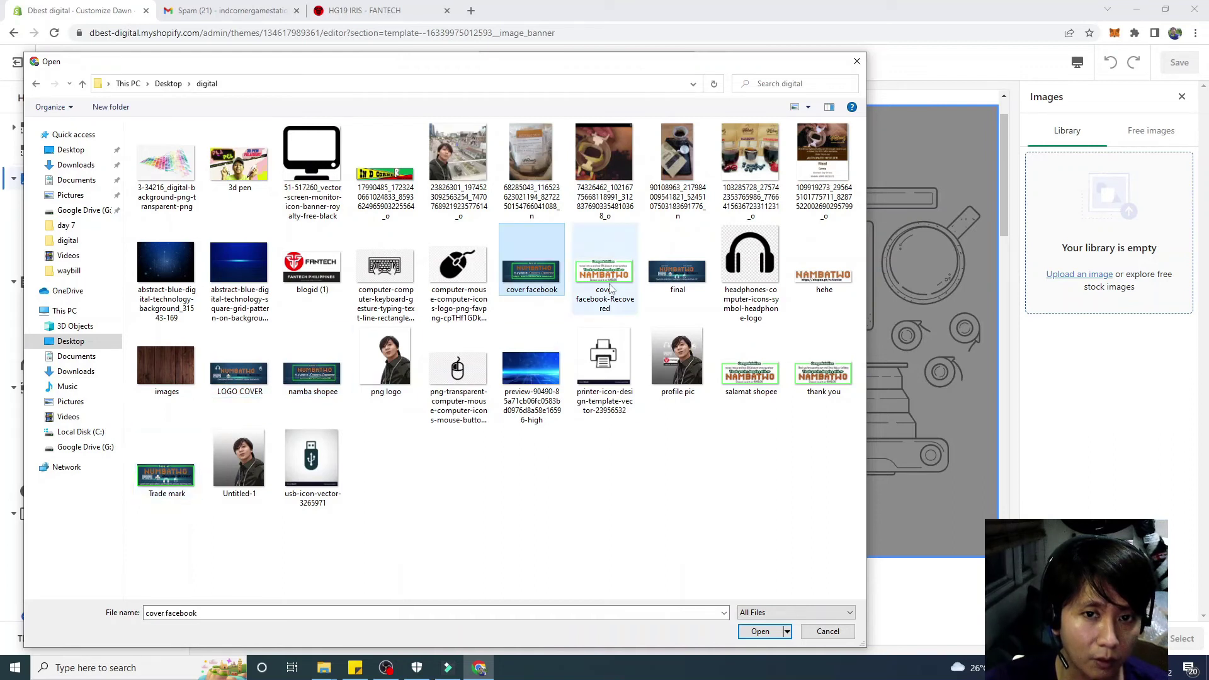
{"action": "double_click", "coordinate": [521, 284]}
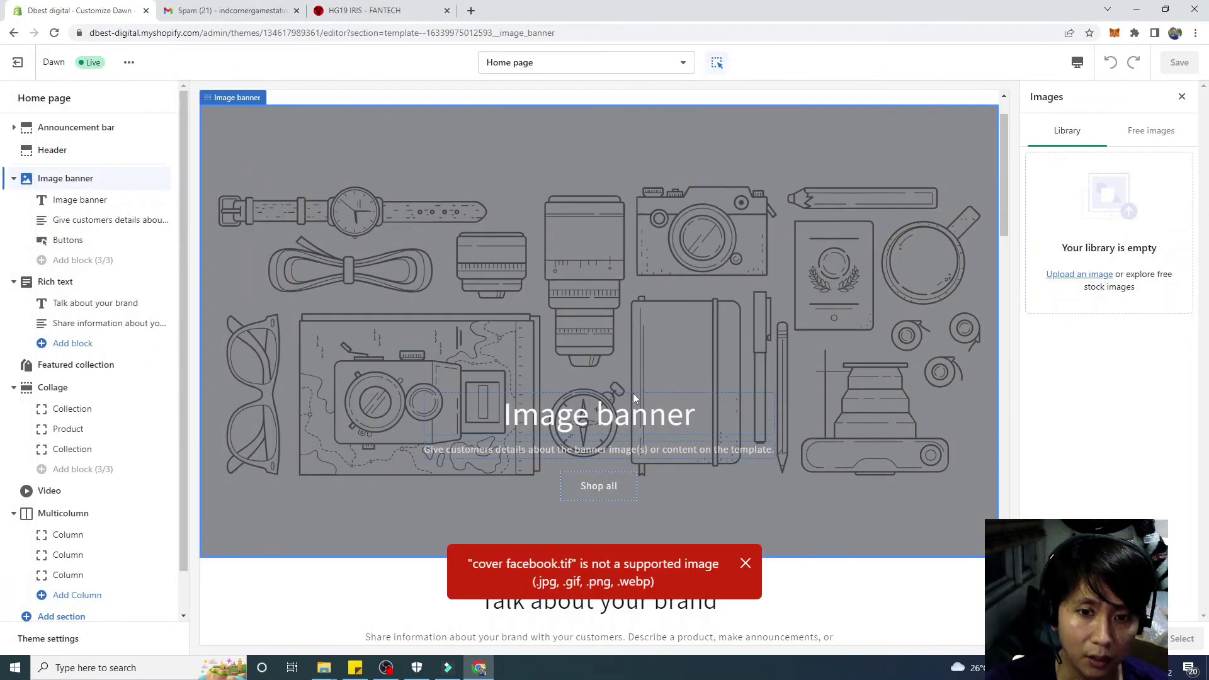
Upload the LOGO COVER picture instead as the image banner's first image
{"action": "left_click", "coordinate": [1096, 248]}
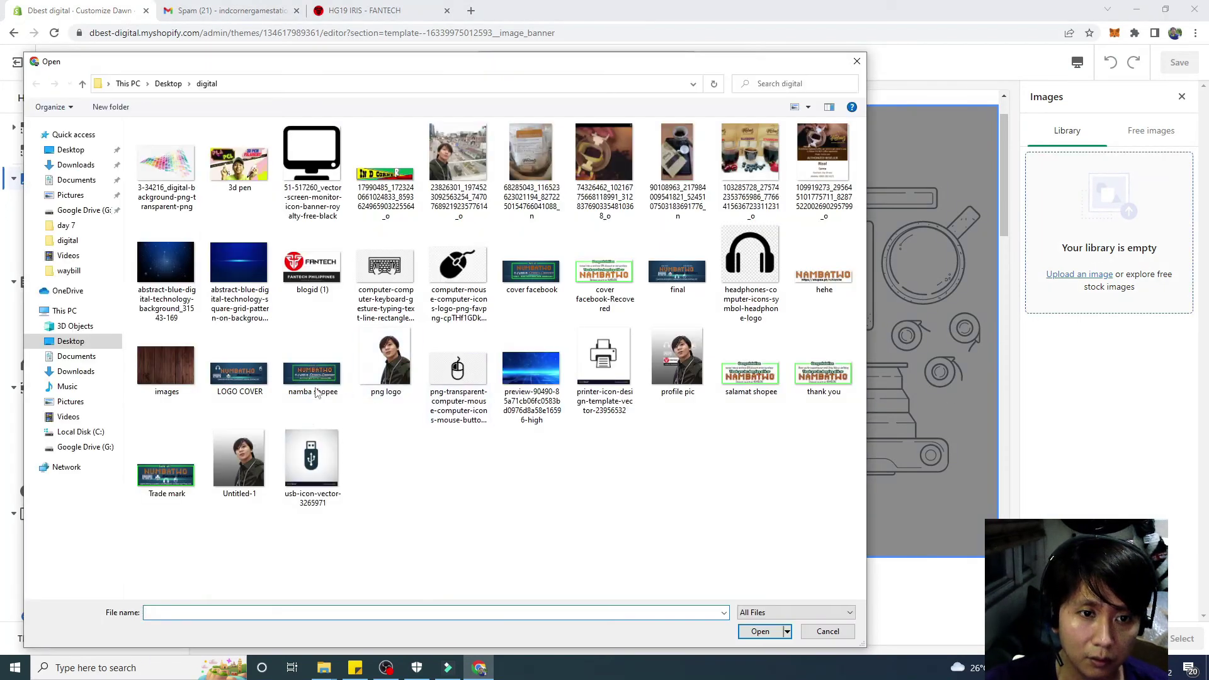
{"action": "double_click", "coordinate": [256, 384]}
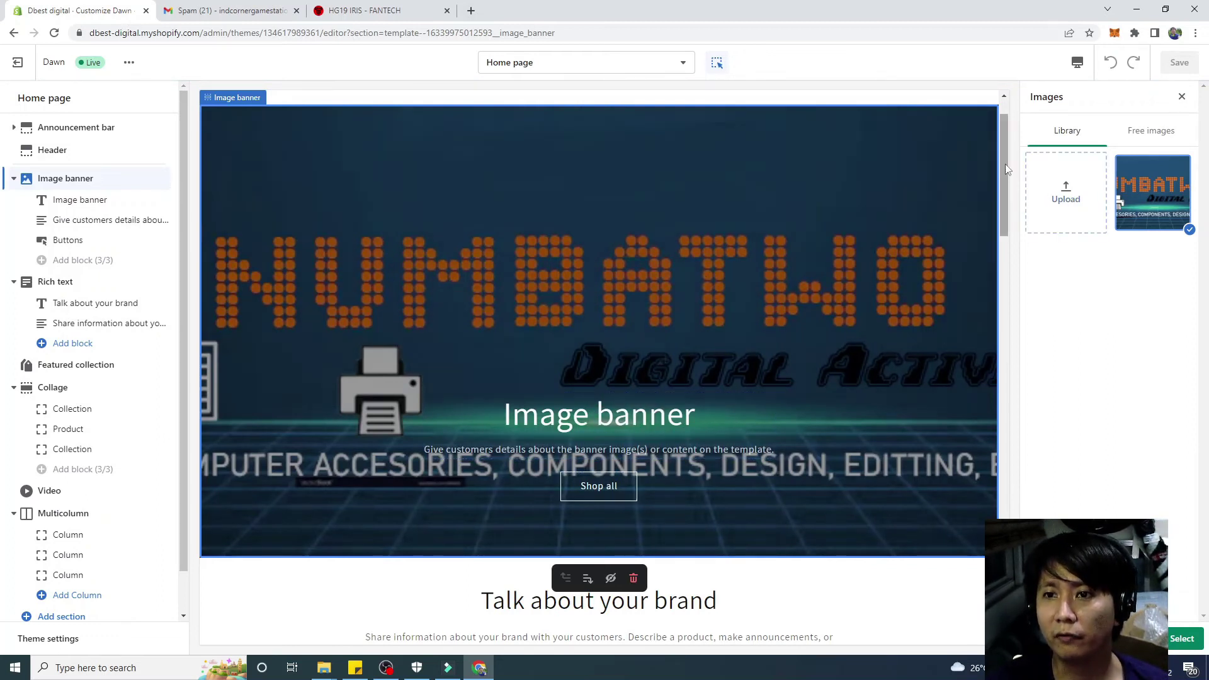
{"action": "left_click_drag", "start_coordinate": [1007, 176], "coordinate": [1008, 150]}
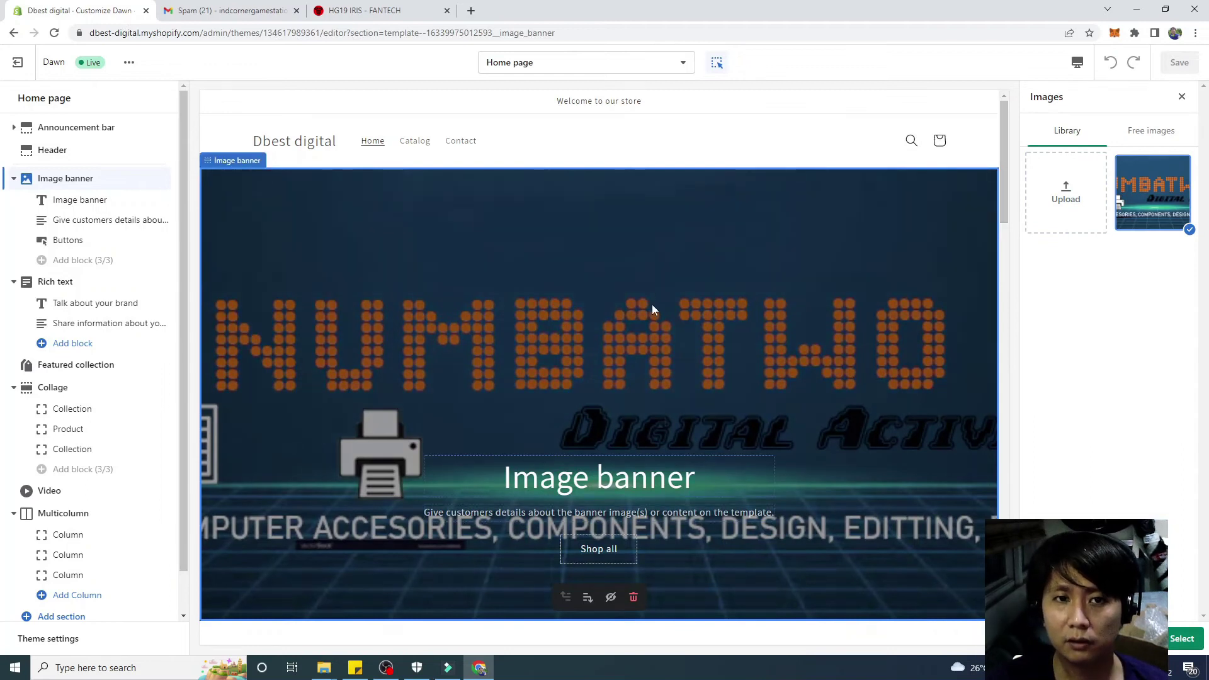
{"action": "scroll", "coordinate": [625, 319], "scroll_direction": "down", "scroll_amount": 2}
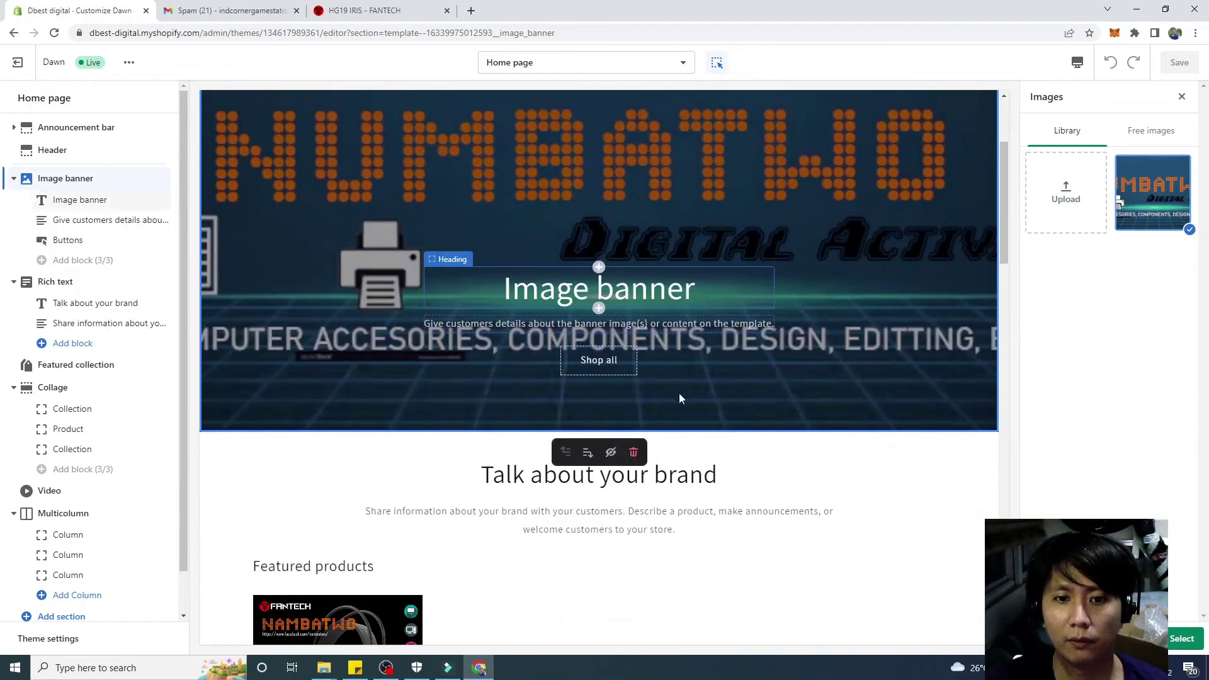
Reselect the Image banner and pick the uploaded NUMBATWO picture from the library as its first image
{"action": "left_click", "coordinate": [777, 457]}
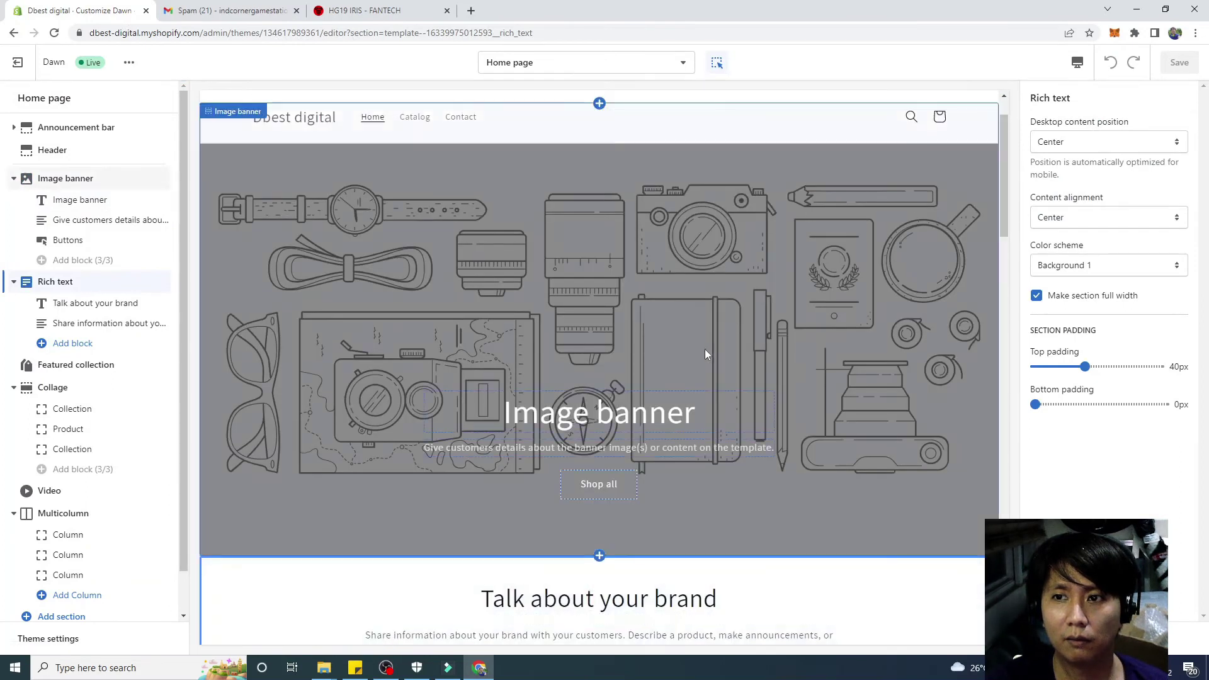
{"action": "left_click", "coordinate": [706, 349]}
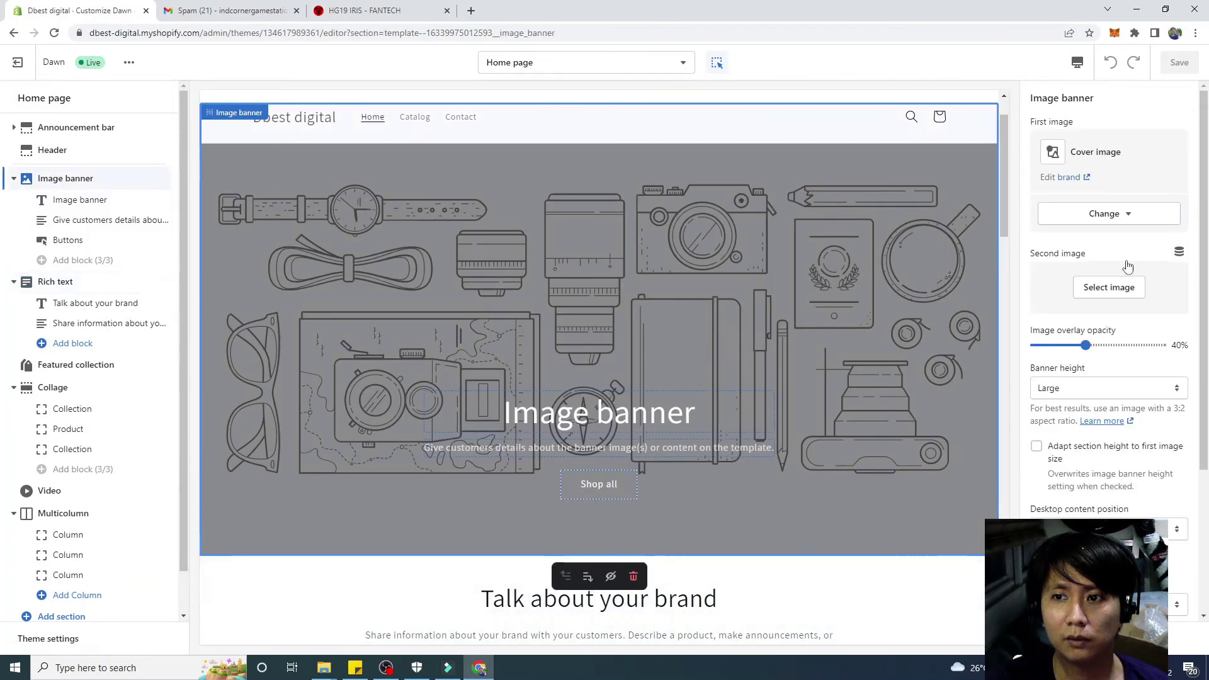
{"action": "left_click", "coordinate": [1124, 216]}
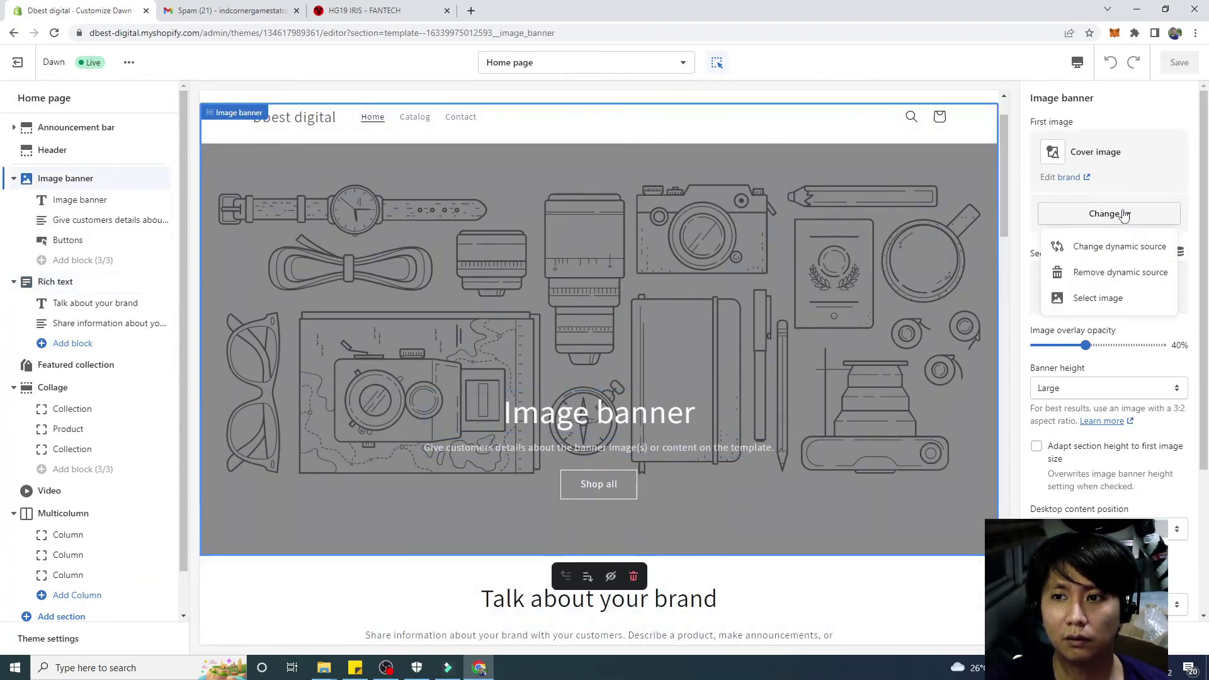
{"action": "left_click", "coordinate": [1123, 216]}
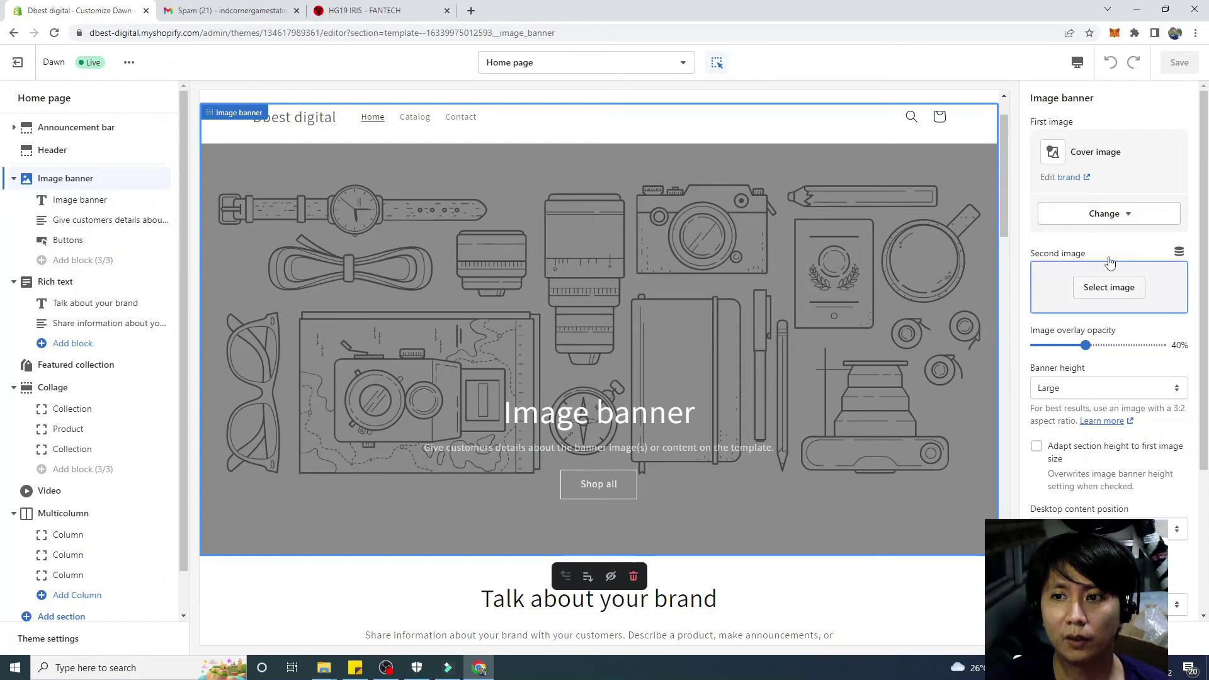
{"action": "left_click", "coordinate": [1109, 218]}
{"action": "left_click", "coordinate": [1093, 297]}
{"action": "left_click", "coordinate": [1138, 193]}
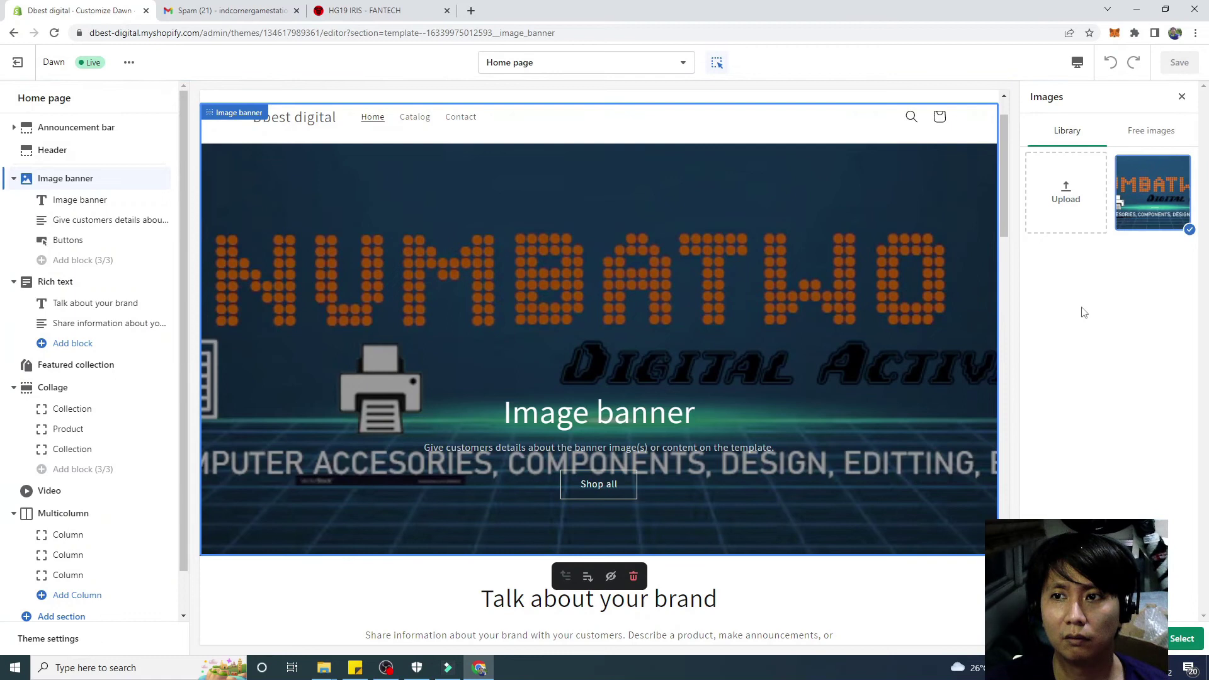
Save the theme changes and look at the Header's logo options without changing them
{"action": "left_click", "coordinate": [974, 132]}
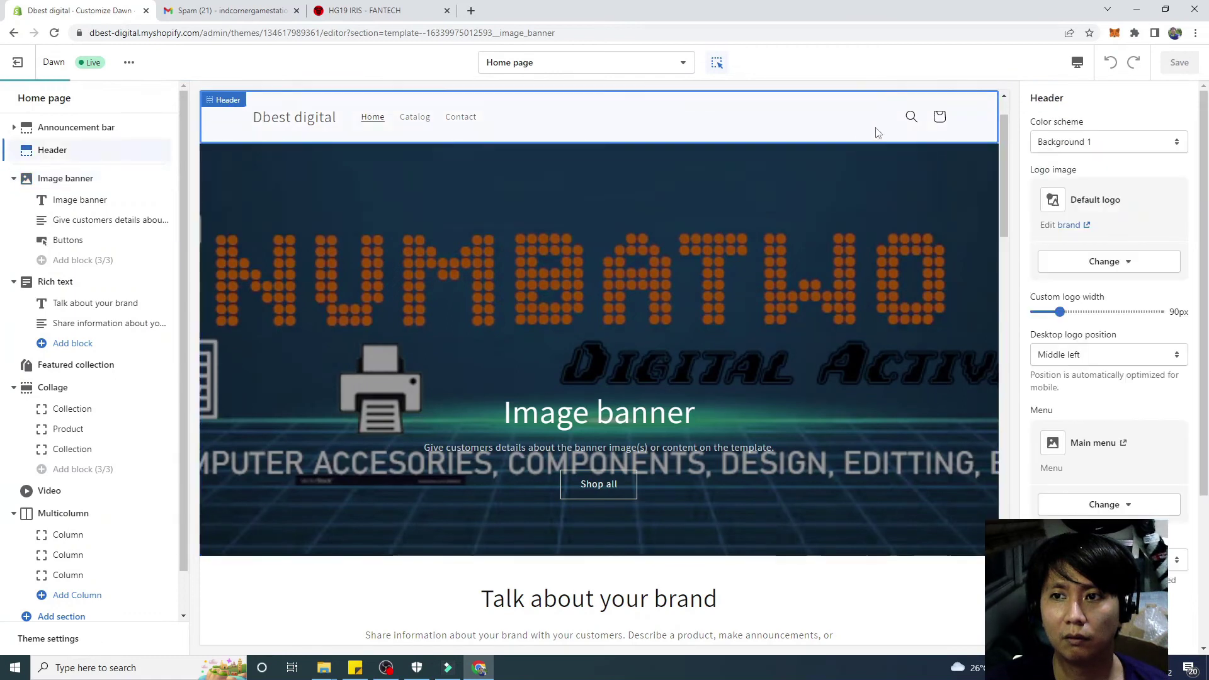
{"action": "left_click", "coordinate": [1177, 65]}
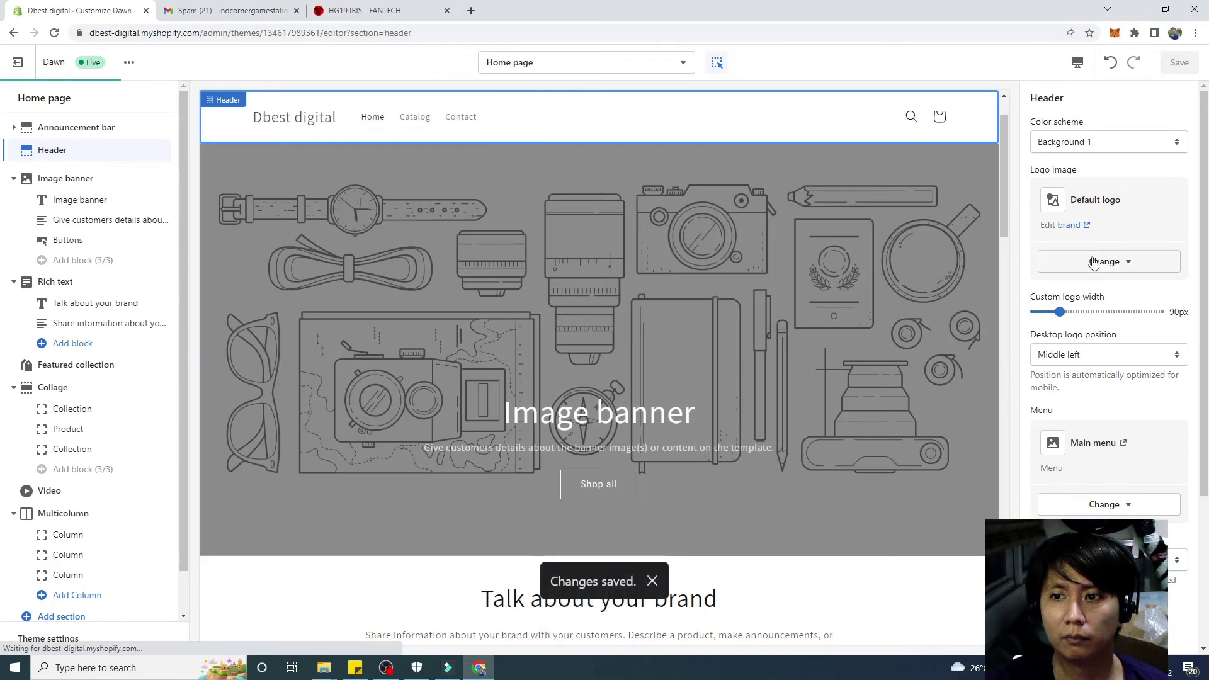
{"action": "left_click", "coordinate": [1090, 269]}
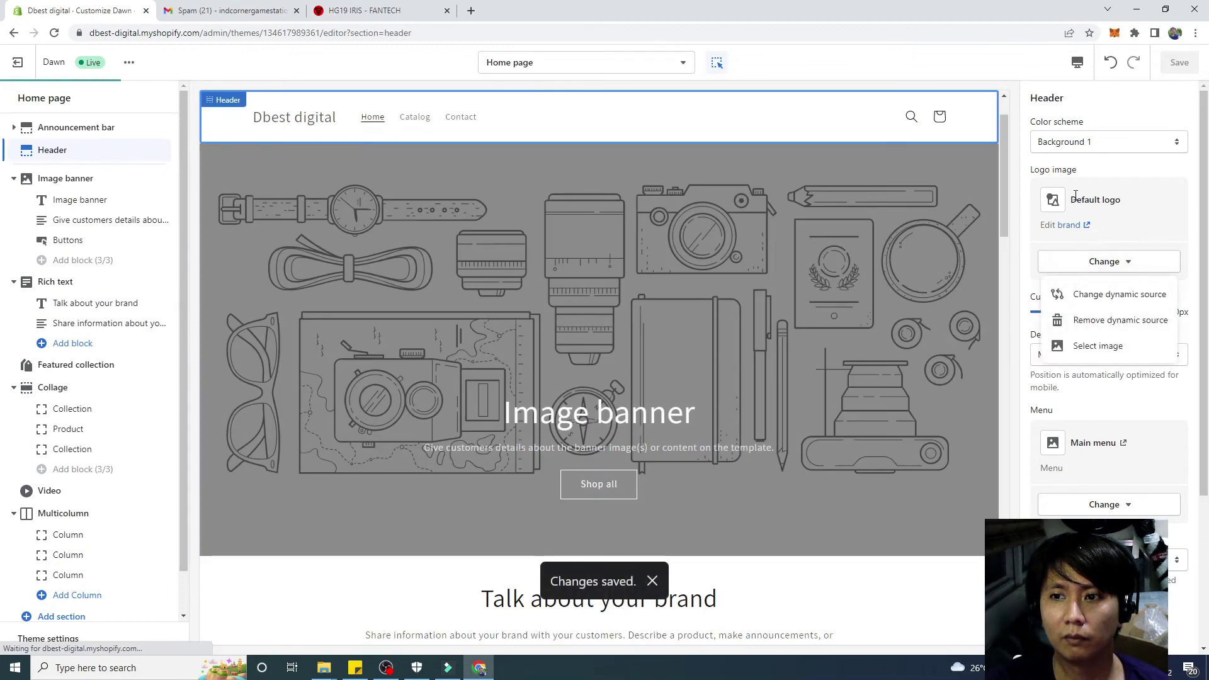
{"action": "left_click", "coordinate": [1046, 213]}
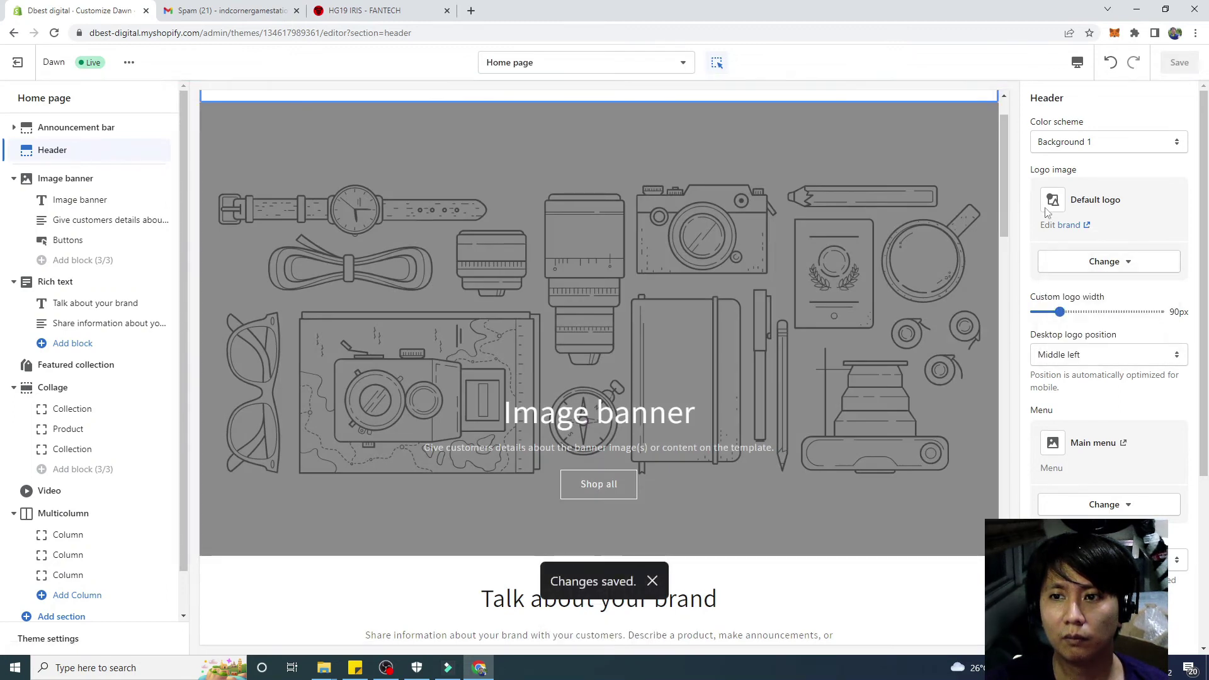
Confirm the NUMBATWO picture as the banner's first image and save the theme
{"action": "left_click", "coordinate": [883, 218]}
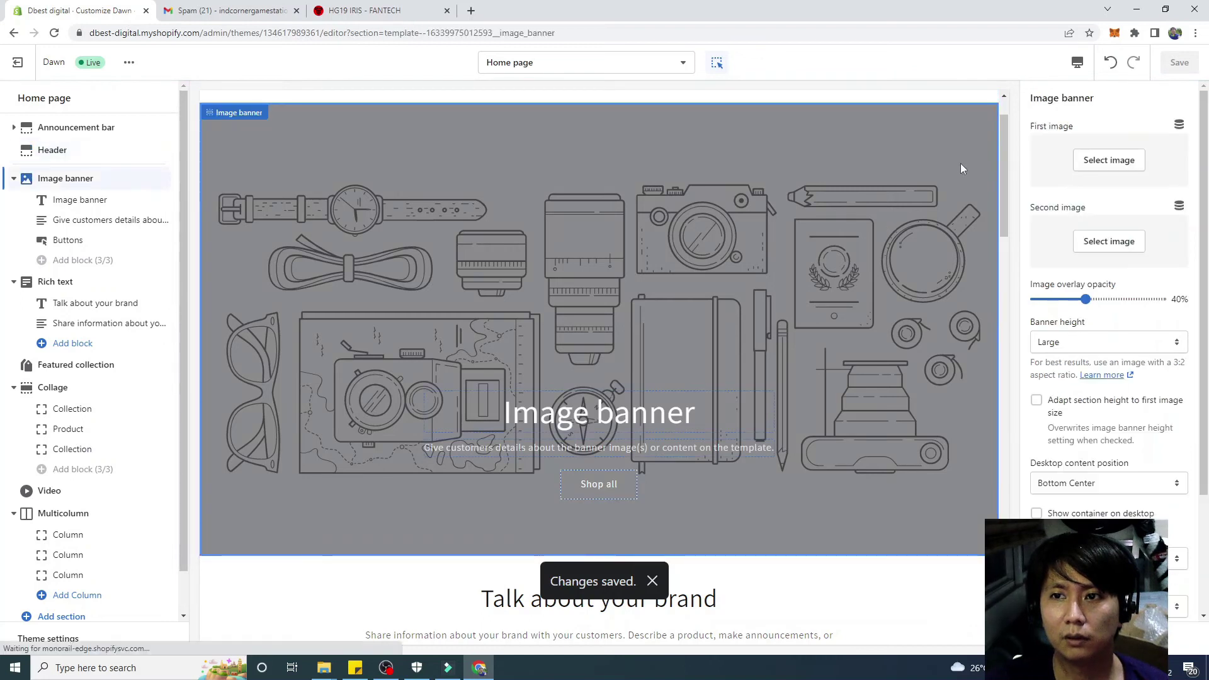
{"action": "left_click", "coordinate": [1094, 165]}
{"action": "left_click", "coordinate": [1135, 184]}
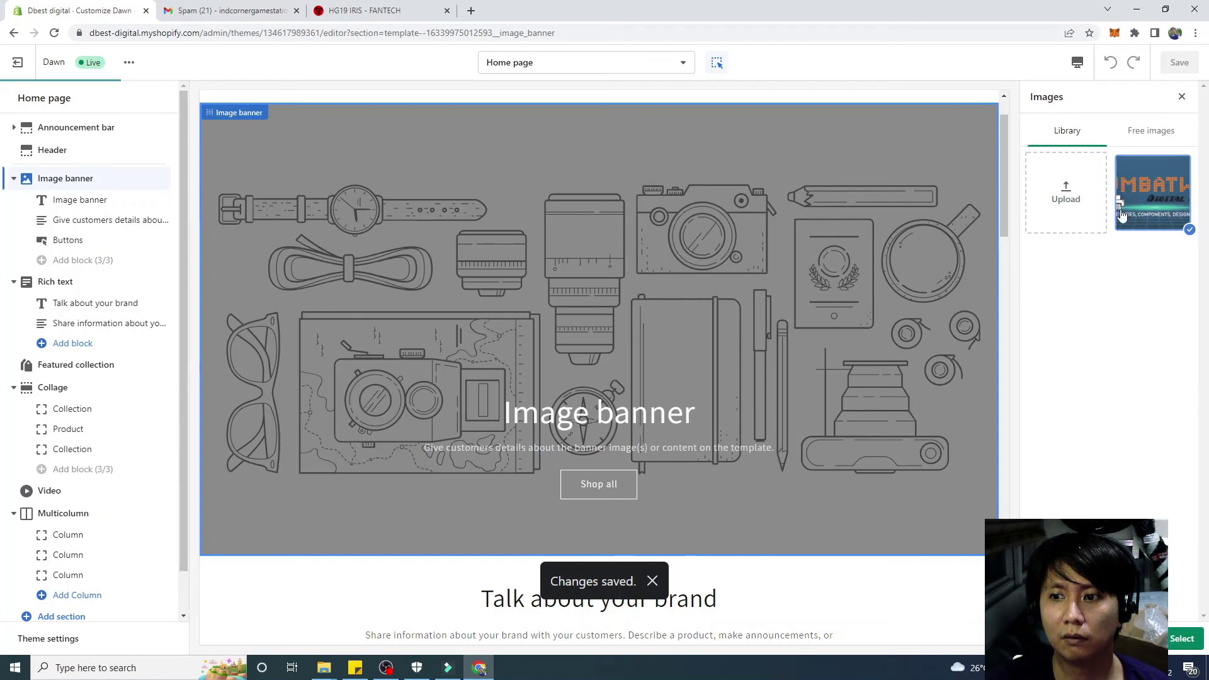
{"action": "left_click", "coordinate": [1182, 638]}
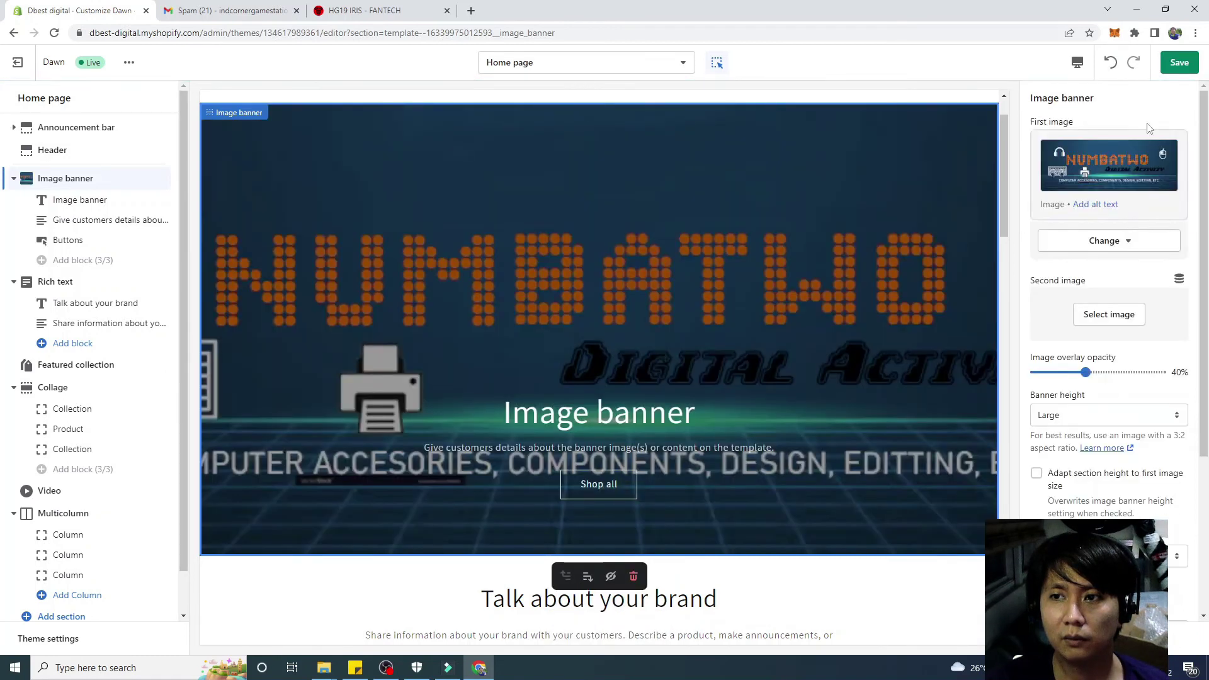
{"action": "left_click", "coordinate": [1182, 66]}
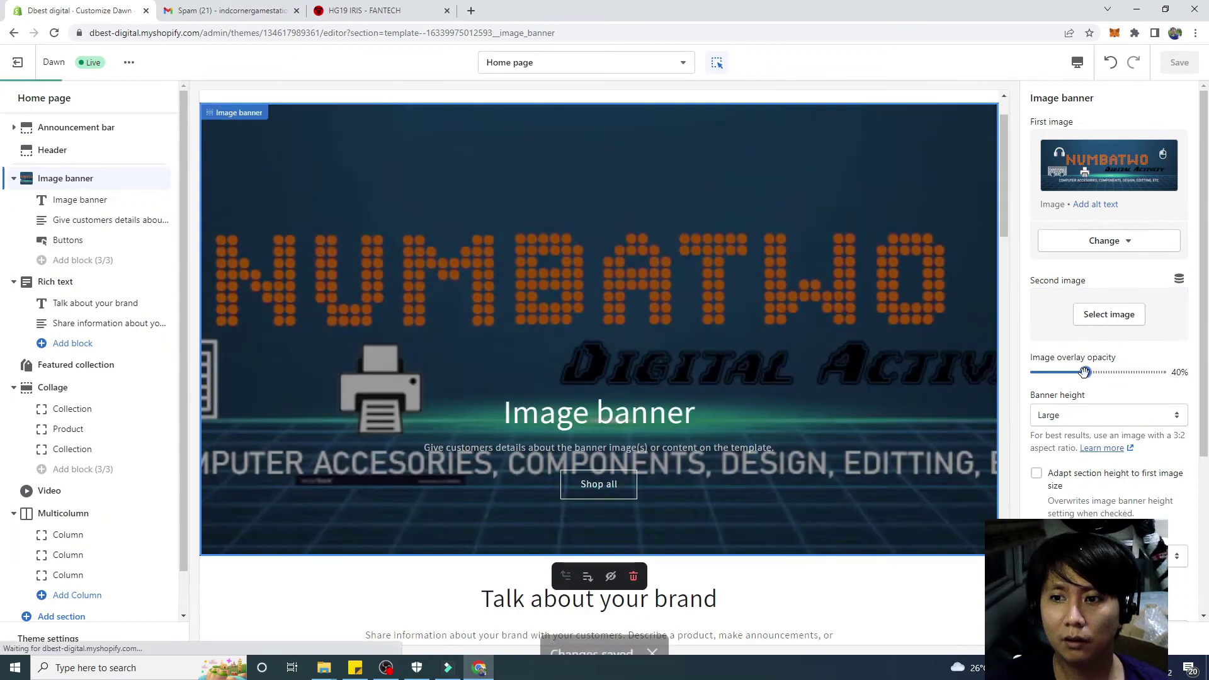
Set the banner's image overlay opacity to 50% and desktop content position to Top Center
{"action": "left_click_drag", "start_coordinate": [1086, 372], "coordinate": [1073, 372]}
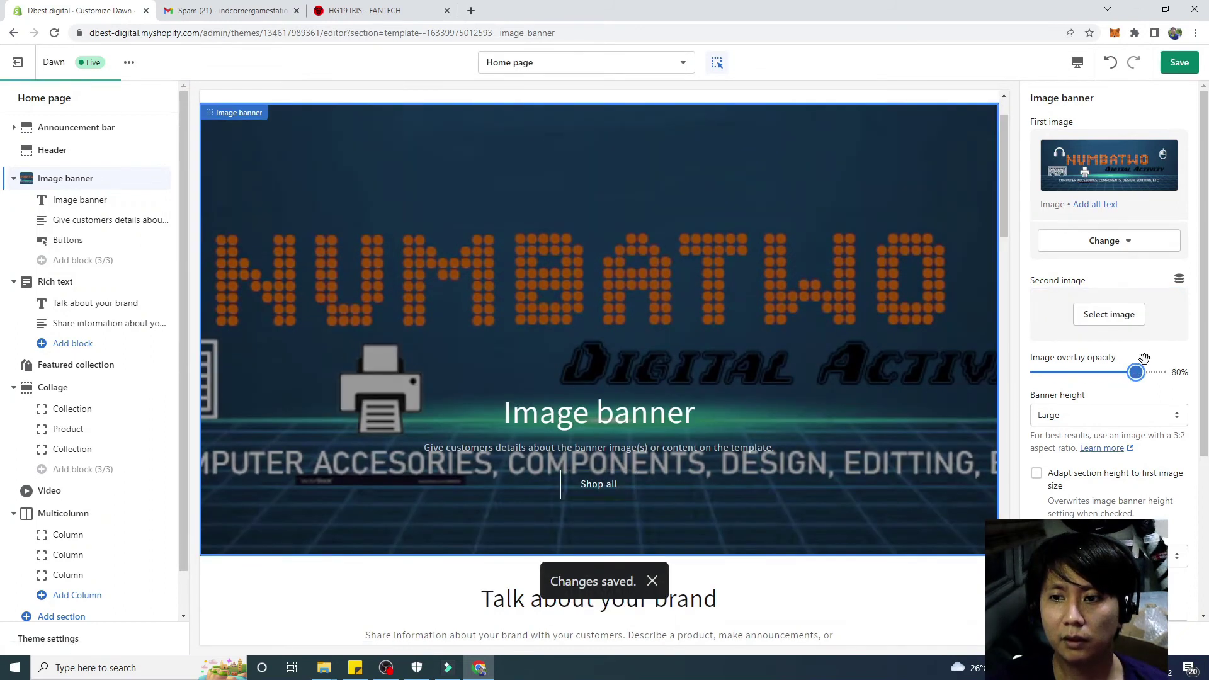
{"action": "left_click_drag", "start_coordinate": [1037, 374], "coordinate": [1098, 374]}
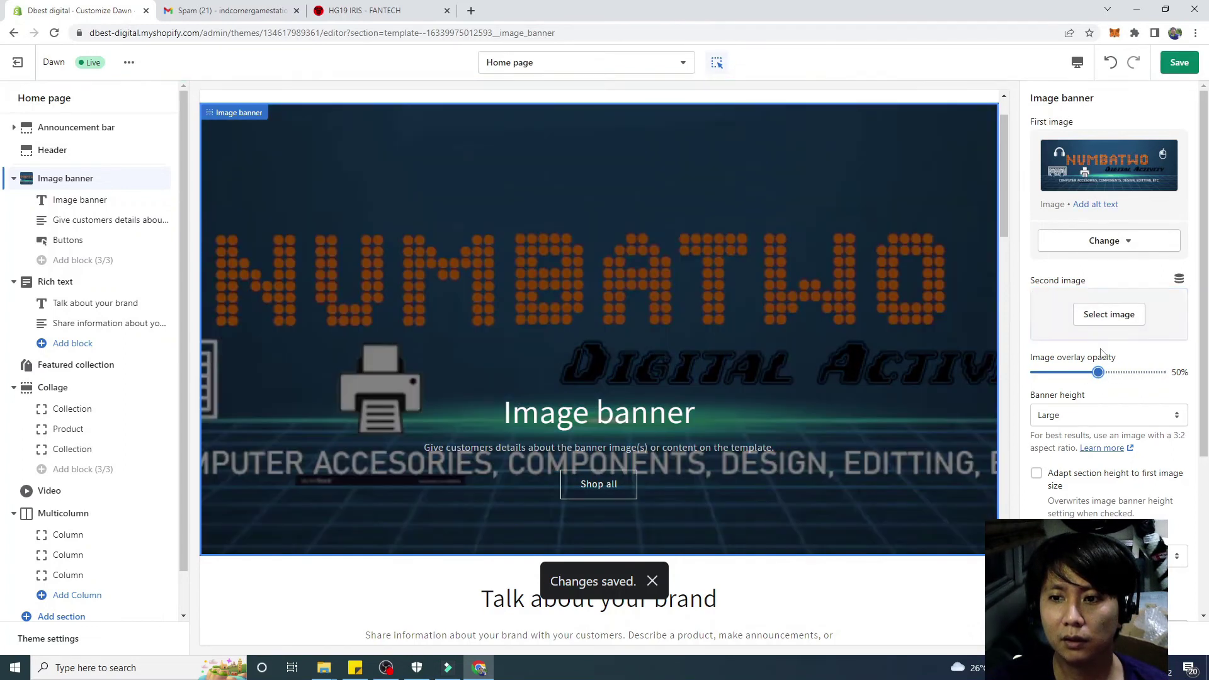
{"action": "scroll", "coordinate": [1100, 371], "scroll_direction": "down", "scroll_amount": 1}
{"action": "left_click", "coordinate": [1119, 495]}
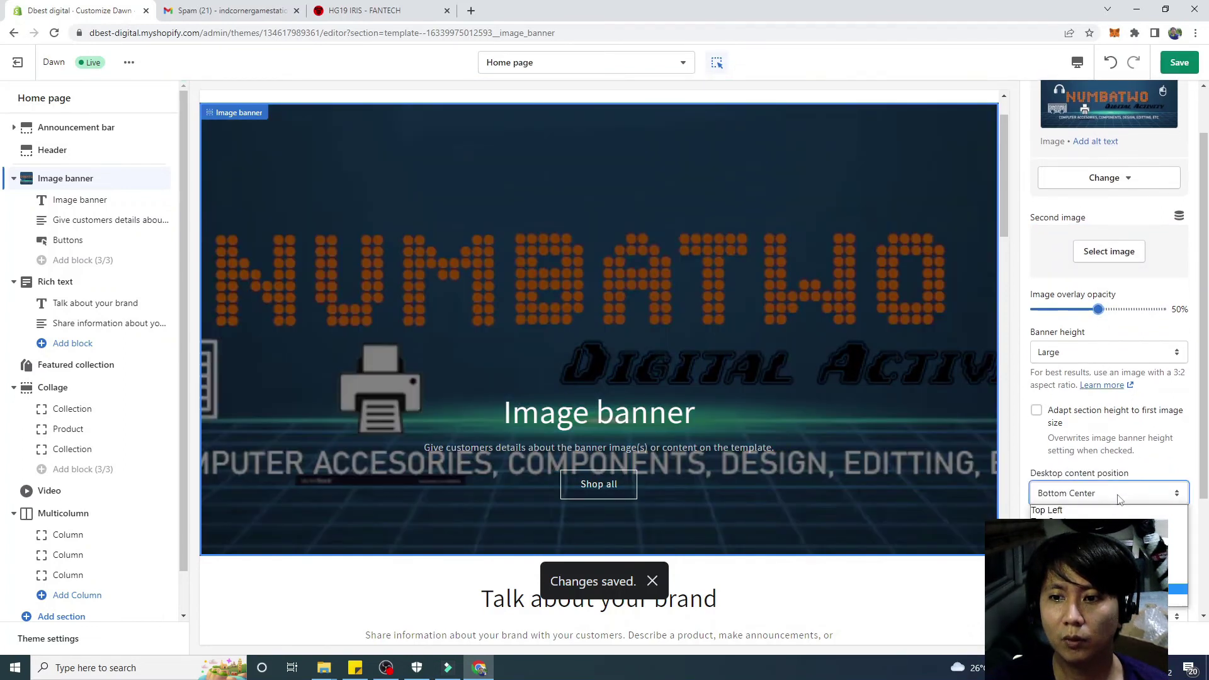
{"action": "left_click", "coordinate": [1101, 524]}
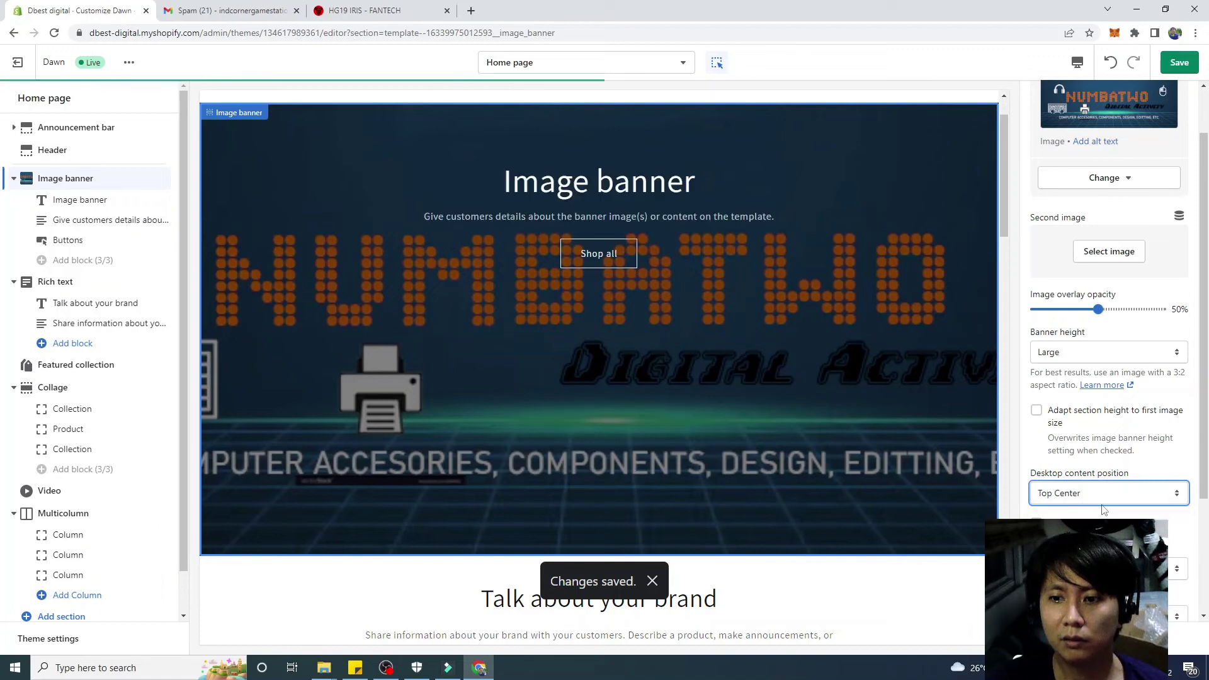
{"action": "scroll", "coordinate": [1103, 510], "scroll_direction": "down", "scroll_amount": 1}
{"action": "scroll", "coordinate": [1102, 510], "scroll_direction": "down", "scroll_amount": 1}
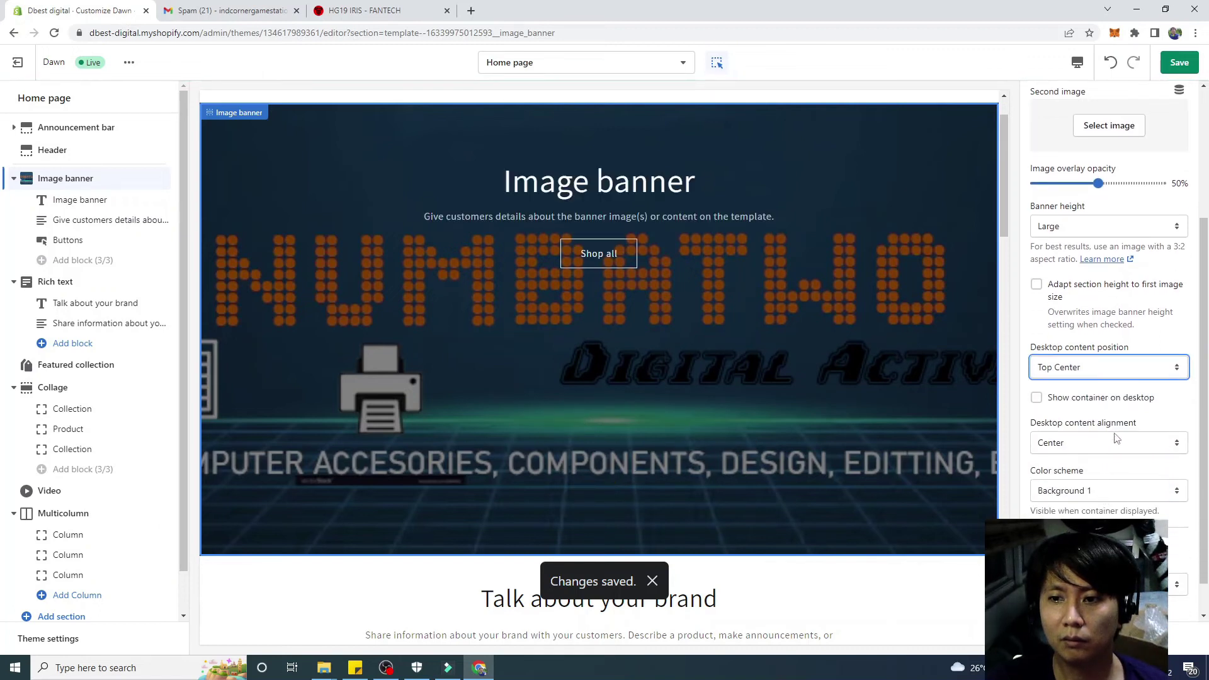
{"action": "scroll", "coordinate": [1114, 433], "scroll_direction": "down", "scroll_amount": 1}
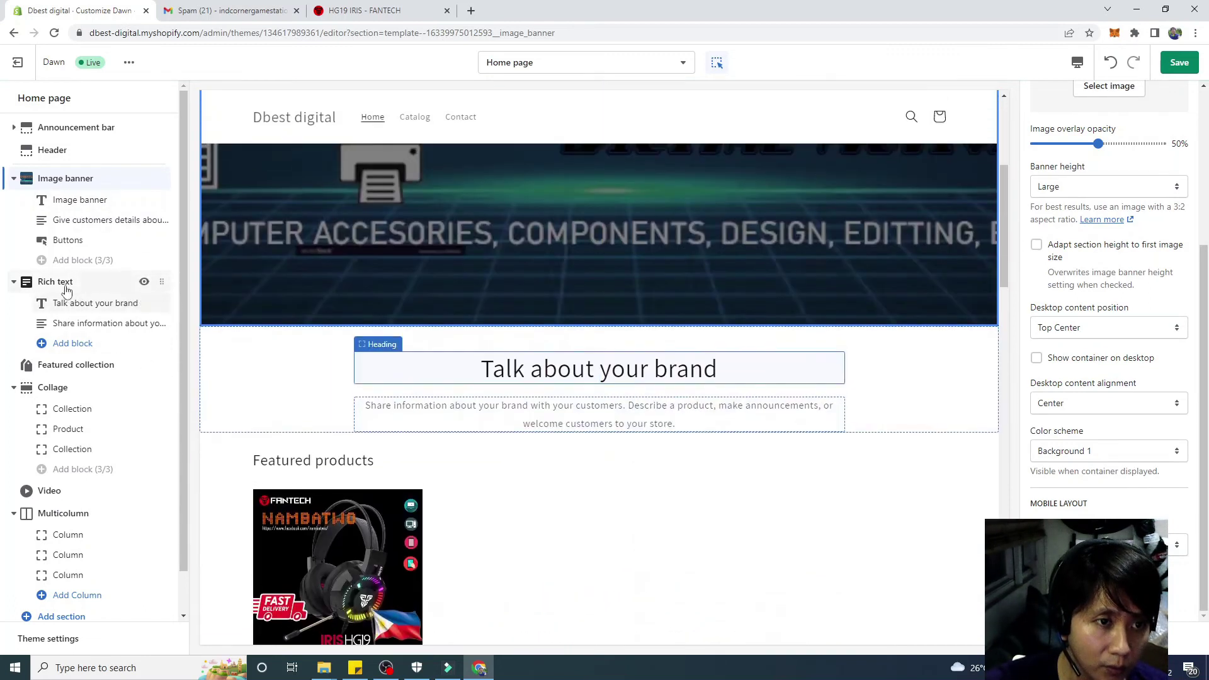
Select the Rich text section and save the home page with the custom banner
{"action": "left_click", "coordinate": [56, 282]}
{"action": "mouse_move", "coordinate": [94, 219]}
{"action": "scroll", "coordinate": [503, 406], "scroll_direction": "down", "scroll_amount": 2}
{"action": "scroll", "coordinate": [398, 437], "scroll_direction": "down", "scroll_amount": 2}
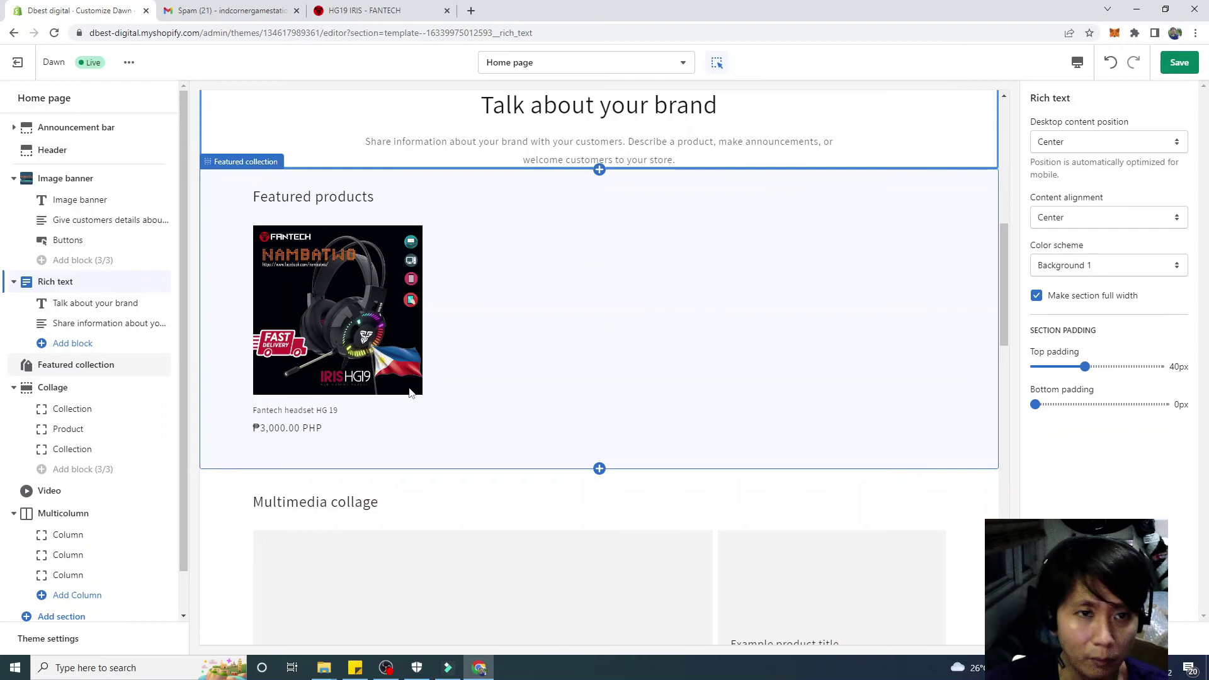
{"action": "scroll", "coordinate": [451, 366], "scroll_direction": "up", "scroll_amount": 1}
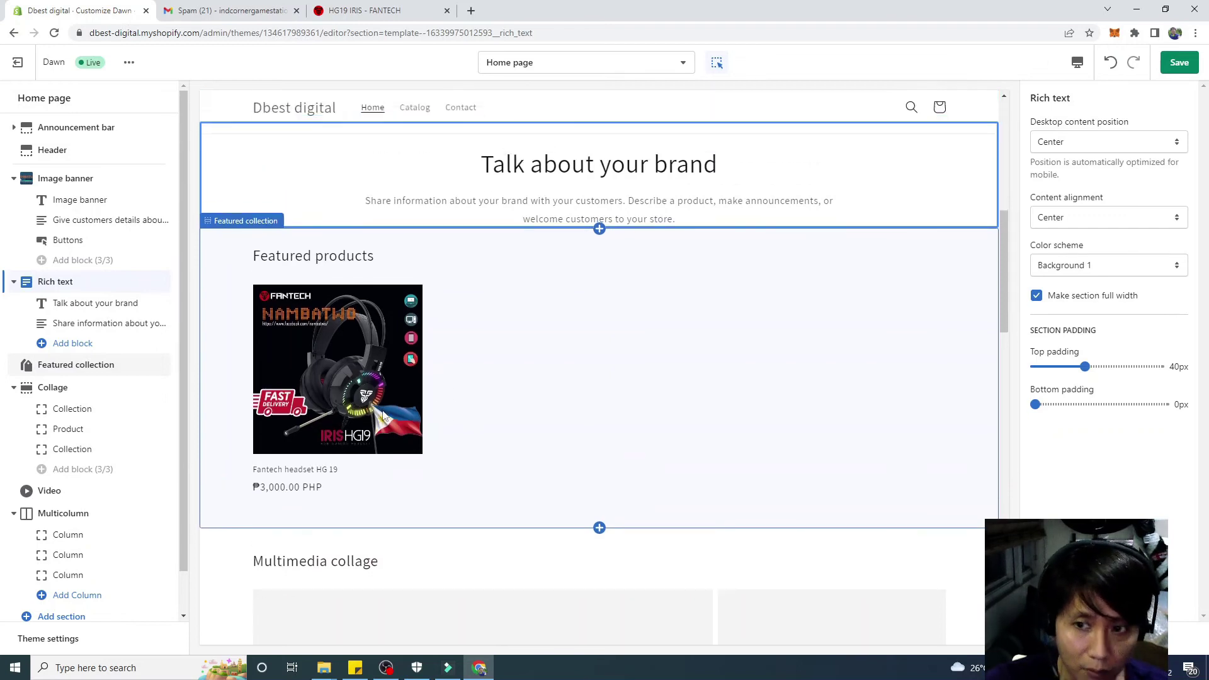
{"action": "scroll", "coordinate": [378, 410], "scroll_direction": "down", "scroll_amount": 2}
{"action": "scroll", "coordinate": [408, 441], "scroll_direction": "down", "scroll_amount": 1}
{"action": "scroll", "coordinate": [408, 441], "scroll_direction": "down", "scroll_amount": 3}
{"action": "scroll", "coordinate": [408, 449], "scroll_direction": "up", "scroll_amount": 3}
{"action": "scroll", "coordinate": [416, 459], "scroll_direction": "up", "scroll_amount": 2}
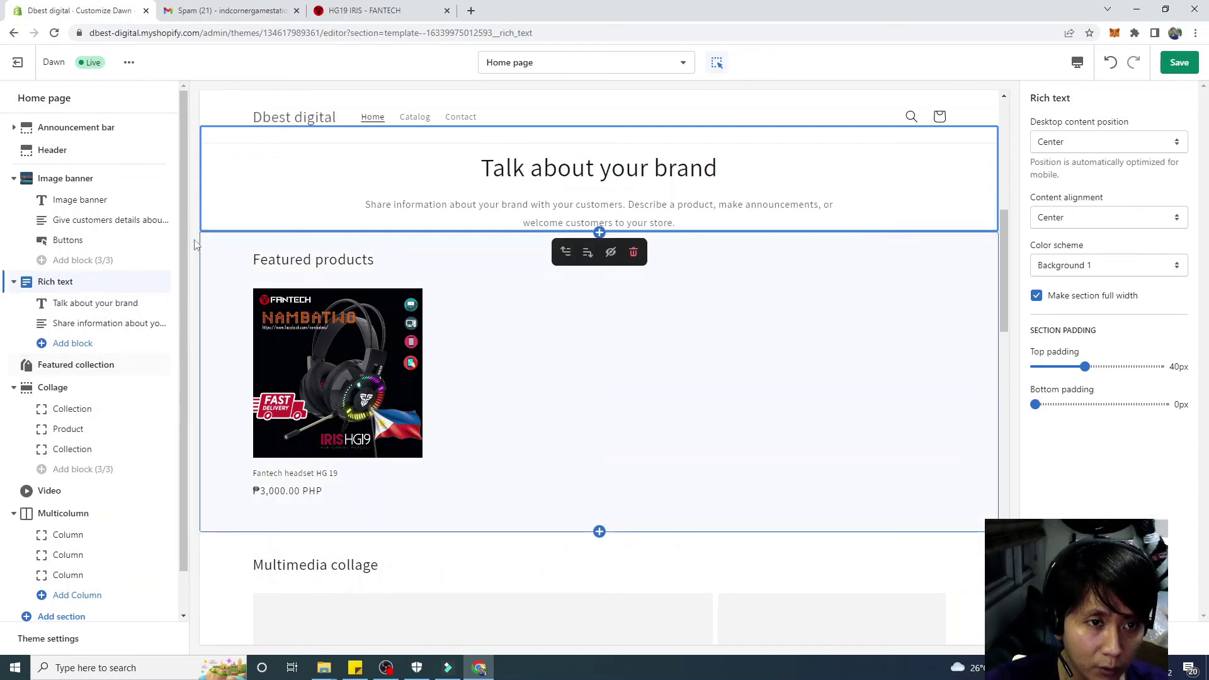
{"action": "left_click_drag", "start_coordinate": [180, 243], "coordinate": [181, 307]}
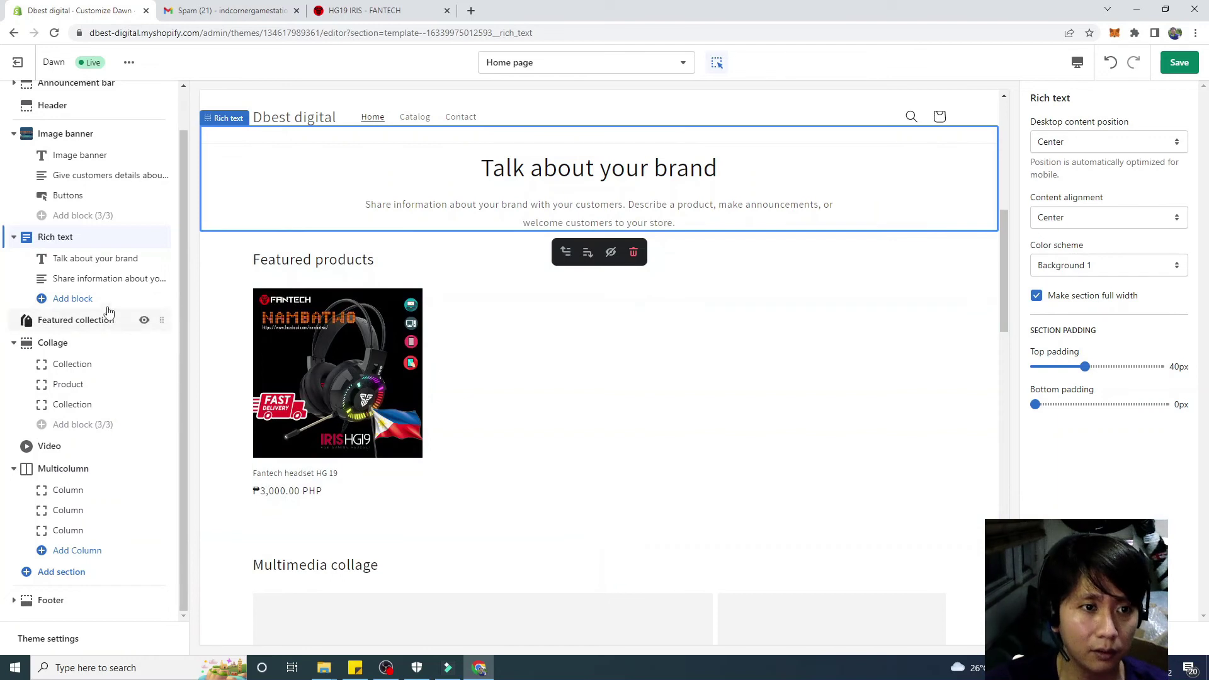
{"action": "scroll", "coordinate": [95, 269], "scroll_direction": "up", "scroll_amount": 1}
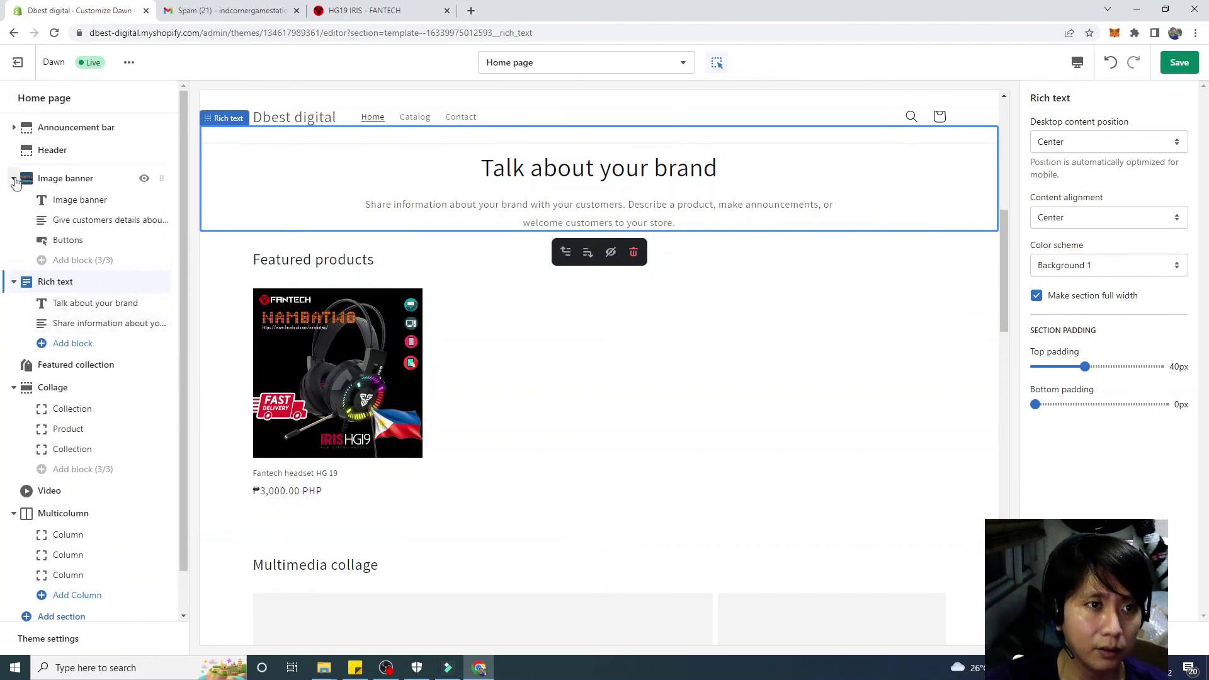
{"action": "scroll", "coordinate": [799, 252], "scroll_direction": "up", "scroll_amount": 1}
{"action": "scroll", "coordinate": [799, 253], "scroll_direction": "up", "scroll_amount": 4}
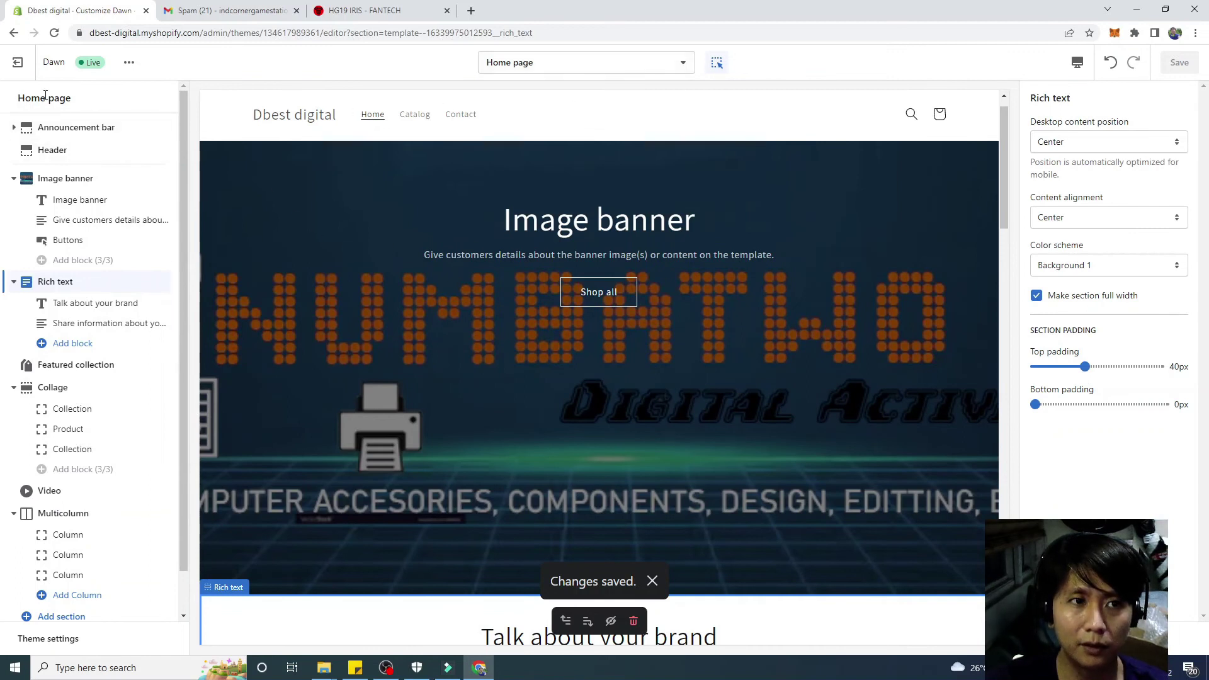
Exit the theme editor back to the Themes page showing Dawn saved just now
{"action": "left_click", "coordinate": [29, 64]}
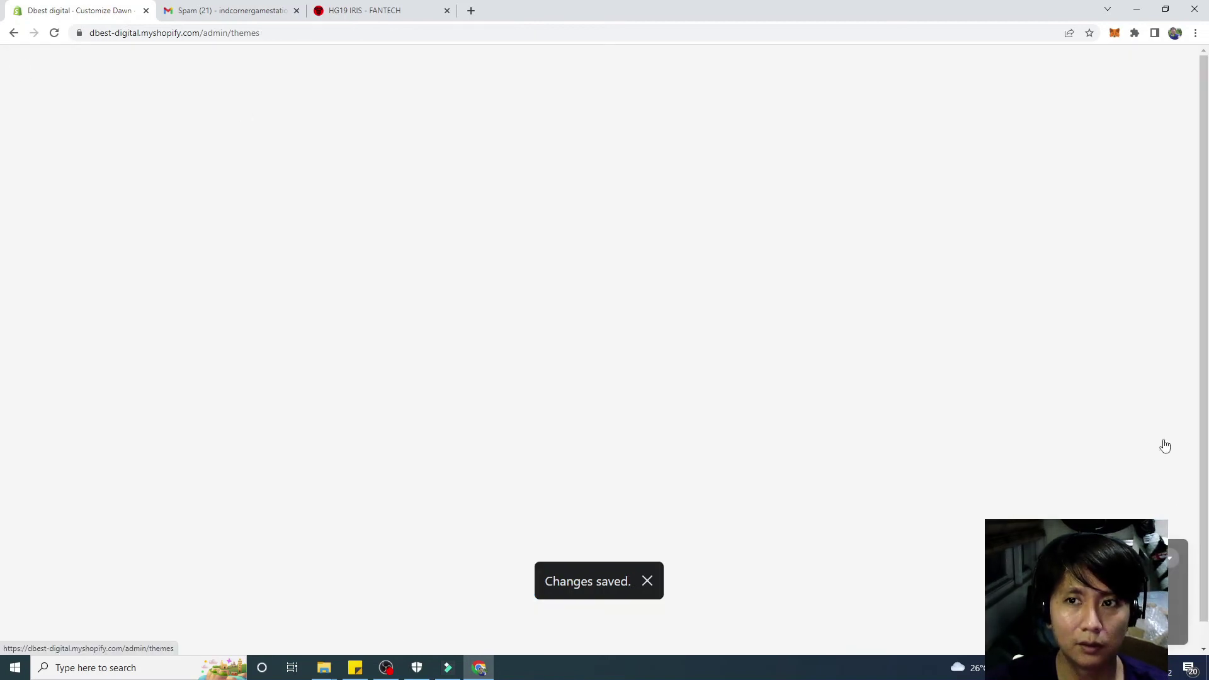
{"action": "scroll", "coordinate": [562, 313], "scroll_direction": "down", "scroll_amount": 2}
{"action": "scroll", "coordinate": [683, 342], "scroll_direction": "down", "scroll_amount": 1}
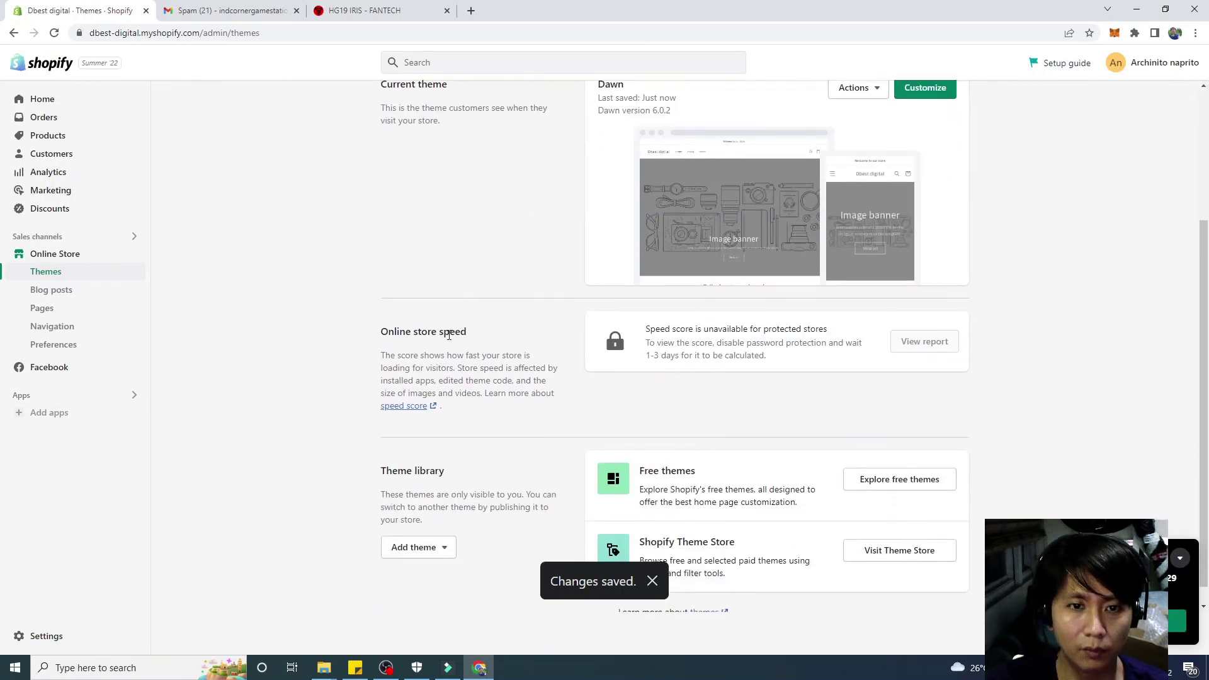
{"action": "scroll", "coordinate": [769, 391], "scroll_direction": "down", "scroll_amount": 1}
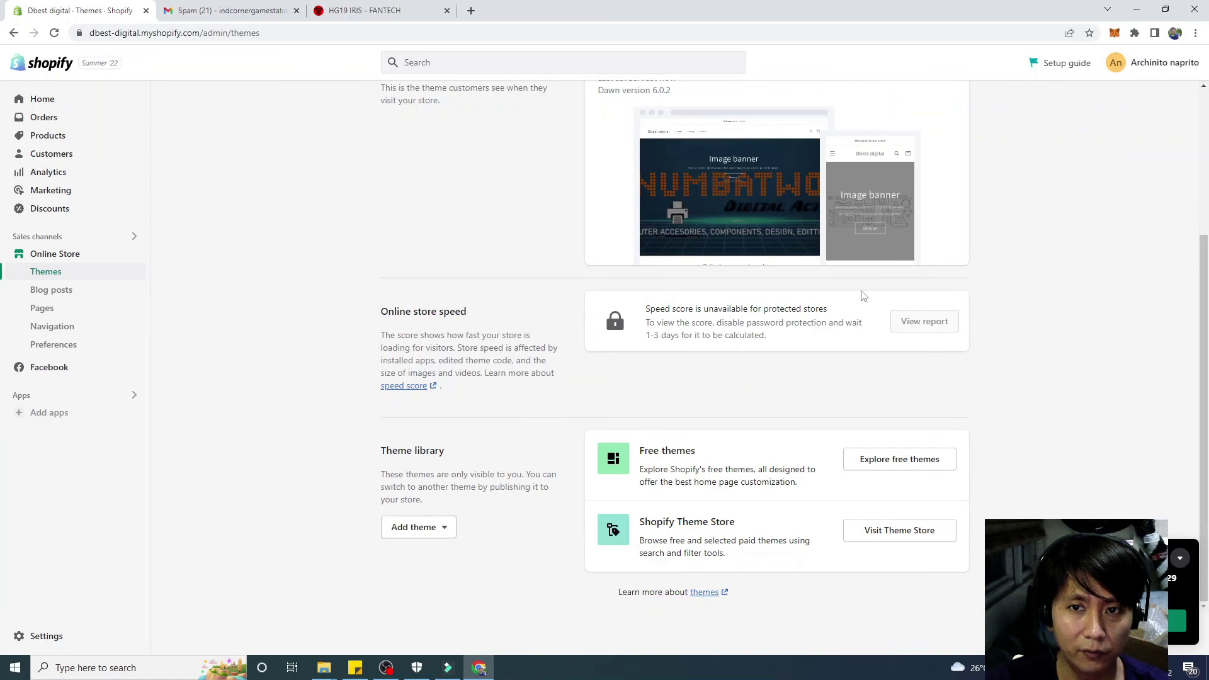
{"action": "scroll", "coordinate": [751, 188], "scroll_direction": "up", "scroll_amount": 1}
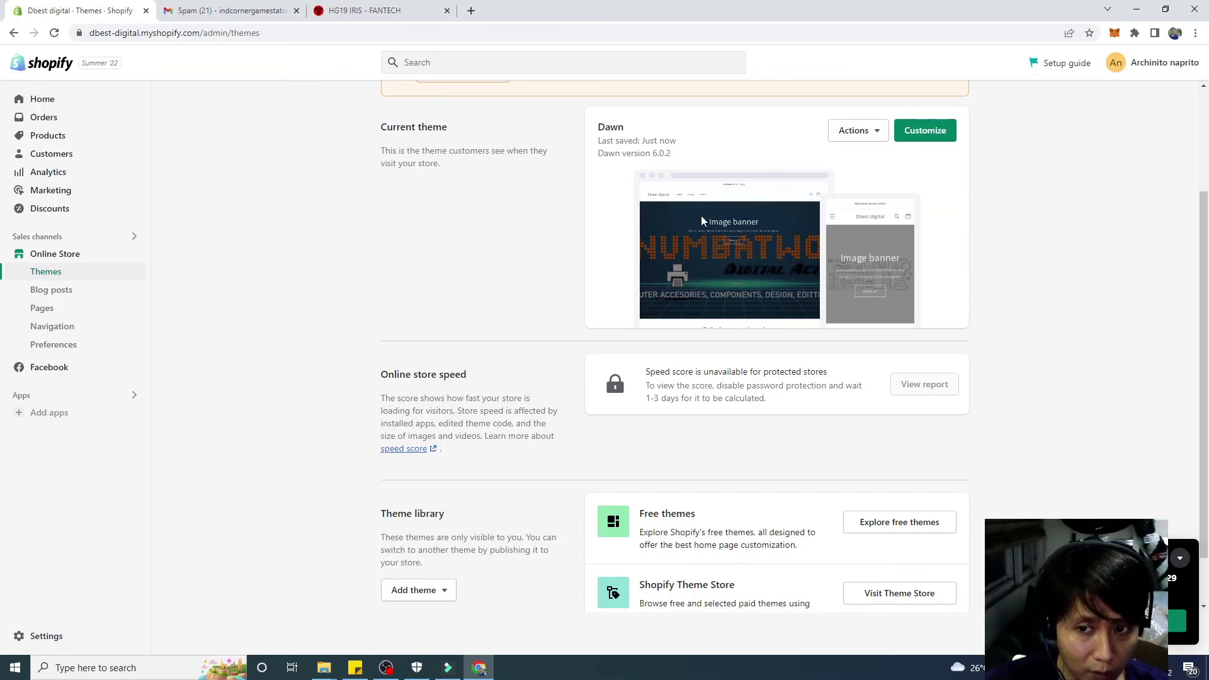
{"action": "scroll", "coordinate": [879, 306], "scroll_direction": "down", "scroll_amount": 1}
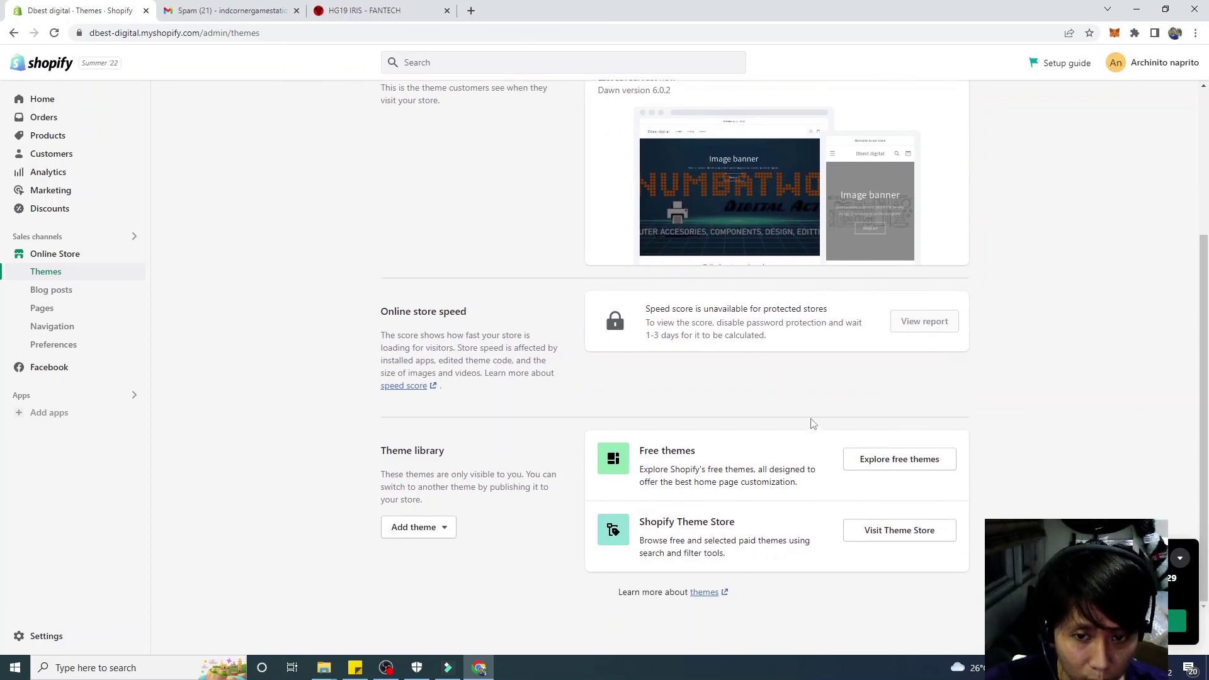
{"action": "scroll", "coordinate": [685, 245], "scroll_direction": "up", "scroll_amount": 2}
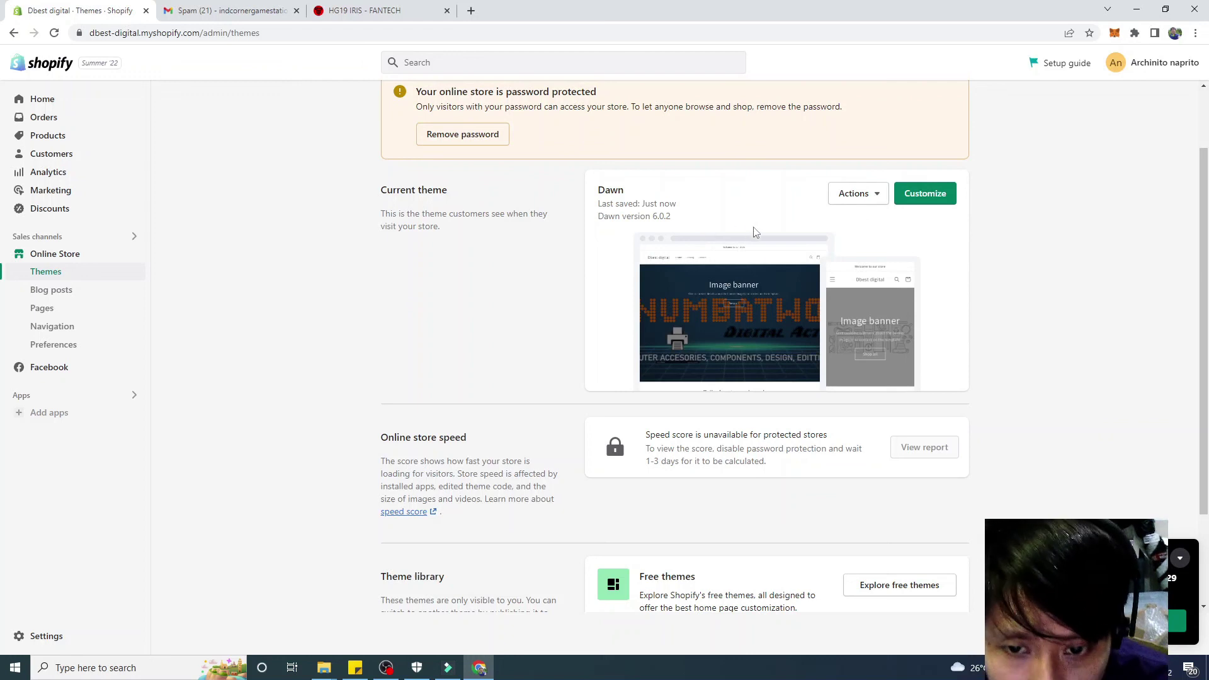
{"action": "scroll", "coordinate": [785, 258], "scroll_direction": "down", "scroll_amount": 1}
{"action": "scroll", "coordinate": [785, 257], "scroll_direction": "down", "scroll_amount": 1}
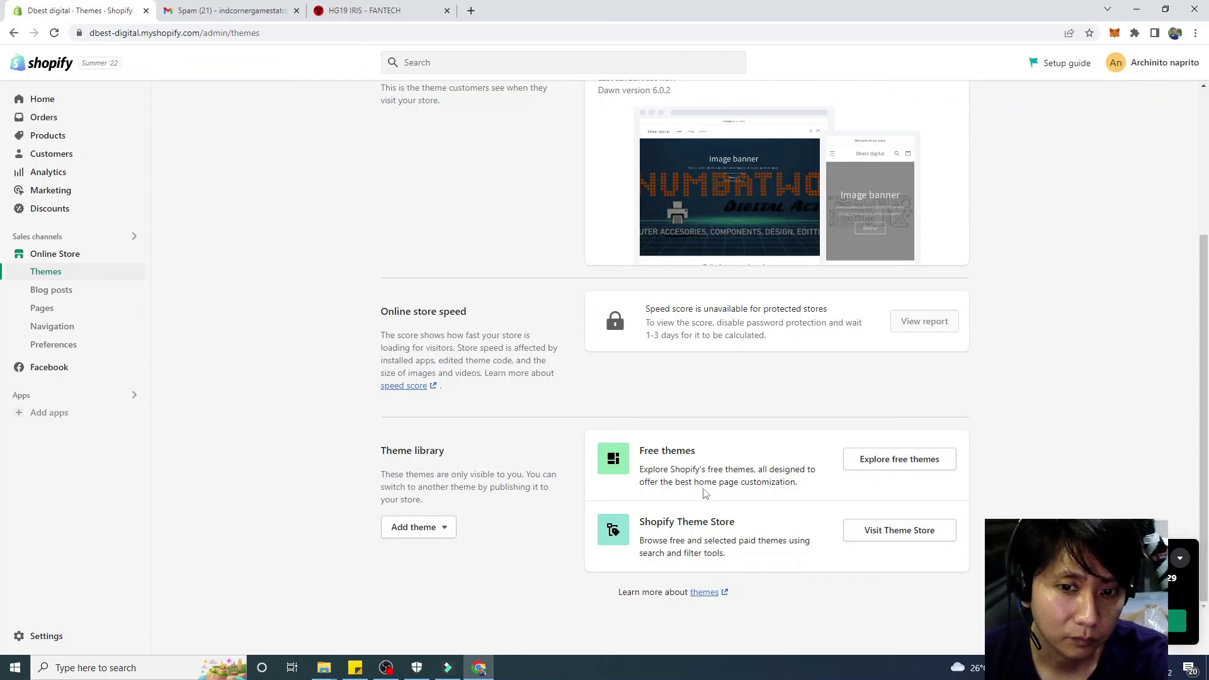
Browse Blog posts, Navigation and Preferences, ending on the Pages list with the single Contact page
{"action": "left_click", "coordinate": [73, 292]}
{"action": "left_click", "coordinate": [56, 312]}
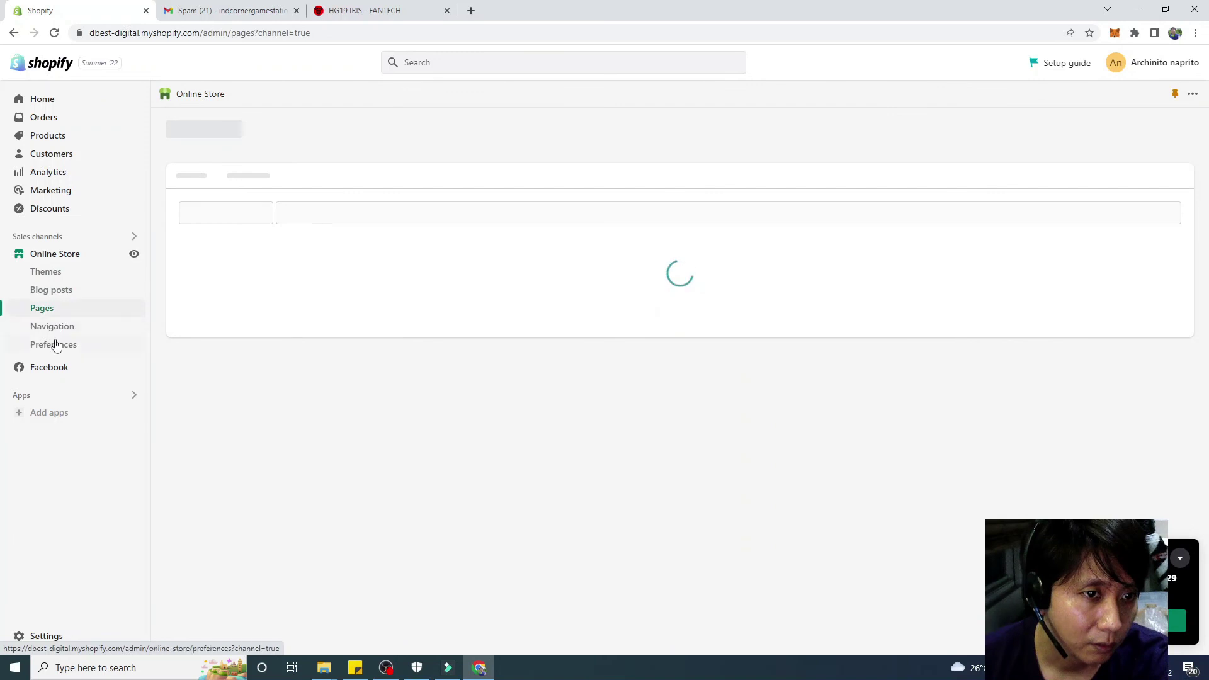
{"action": "left_click", "coordinate": [56, 327]}
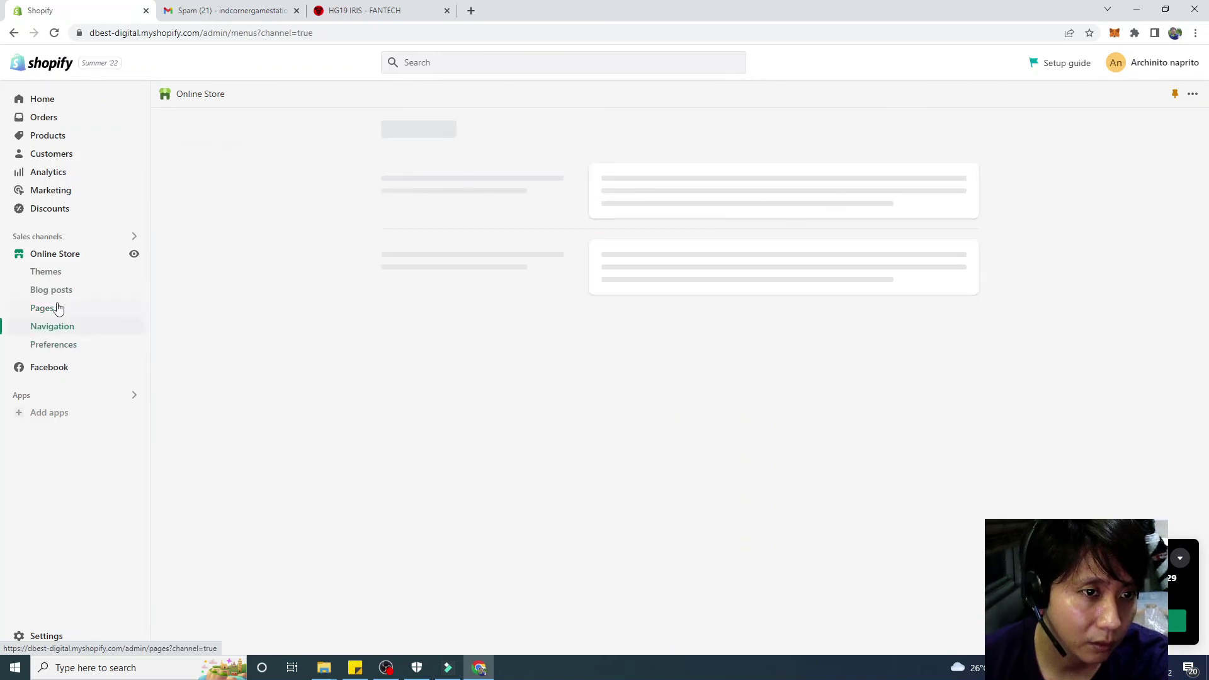
{"action": "left_click", "coordinate": [56, 308]}
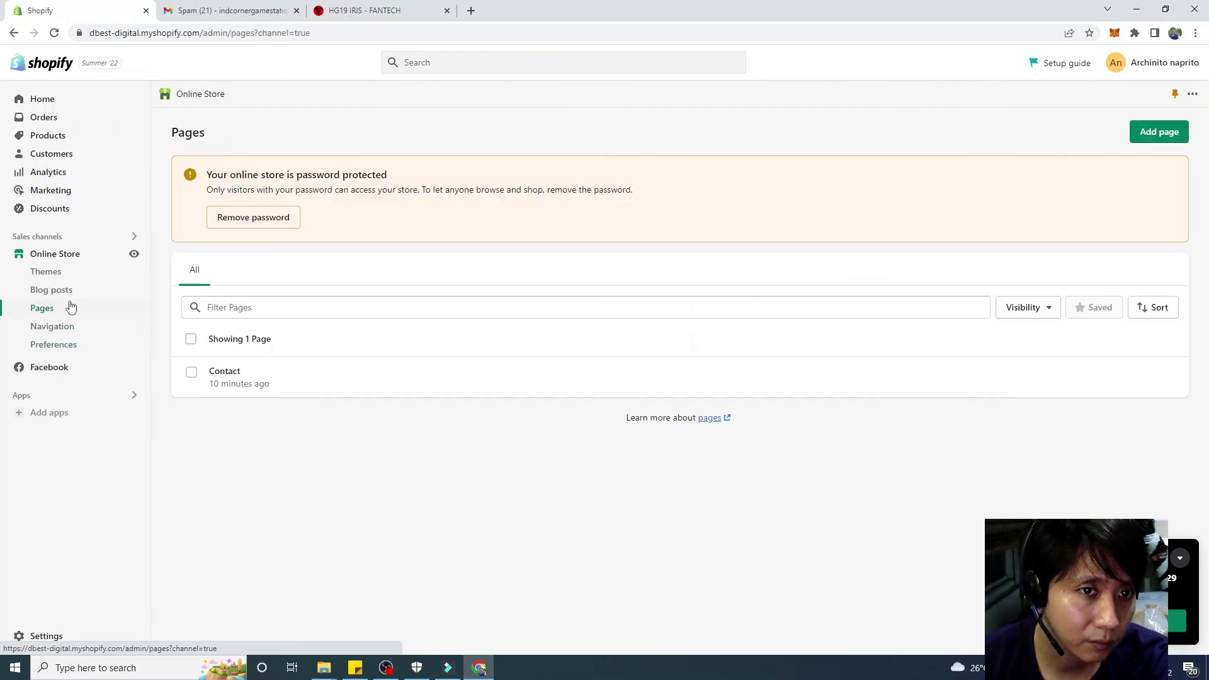
{"action": "left_click", "coordinate": [60, 291]}
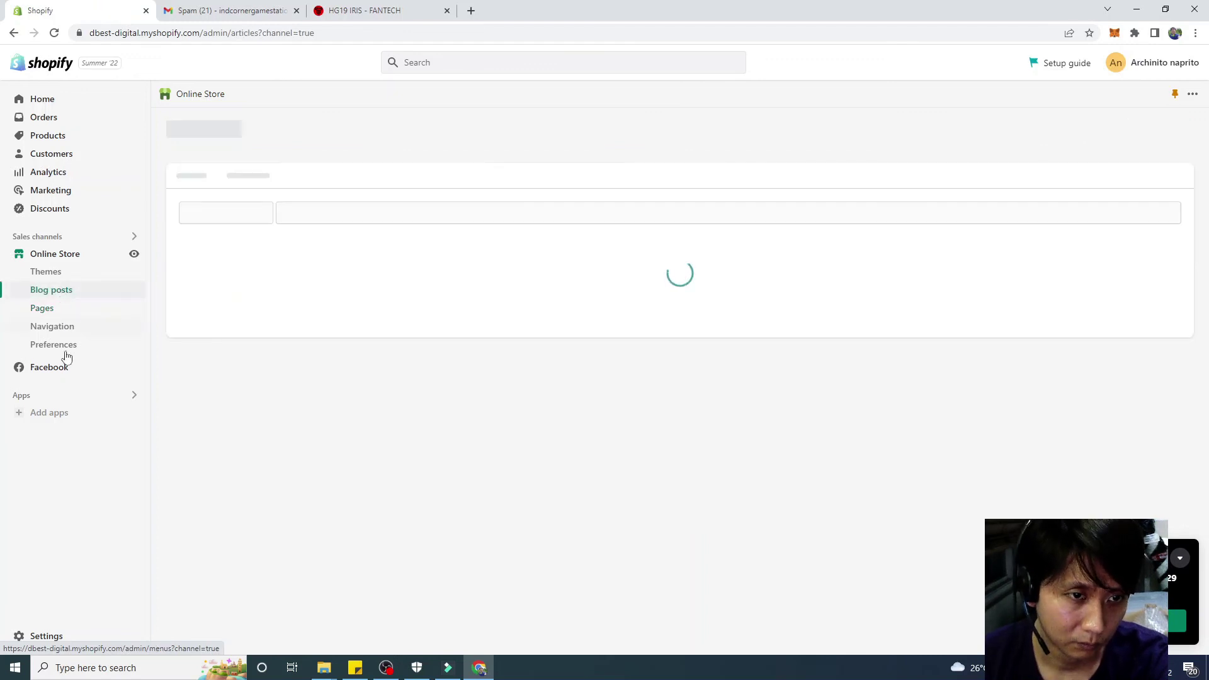
{"action": "left_click", "coordinate": [61, 348]}
{"action": "left_click", "coordinate": [59, 309]}
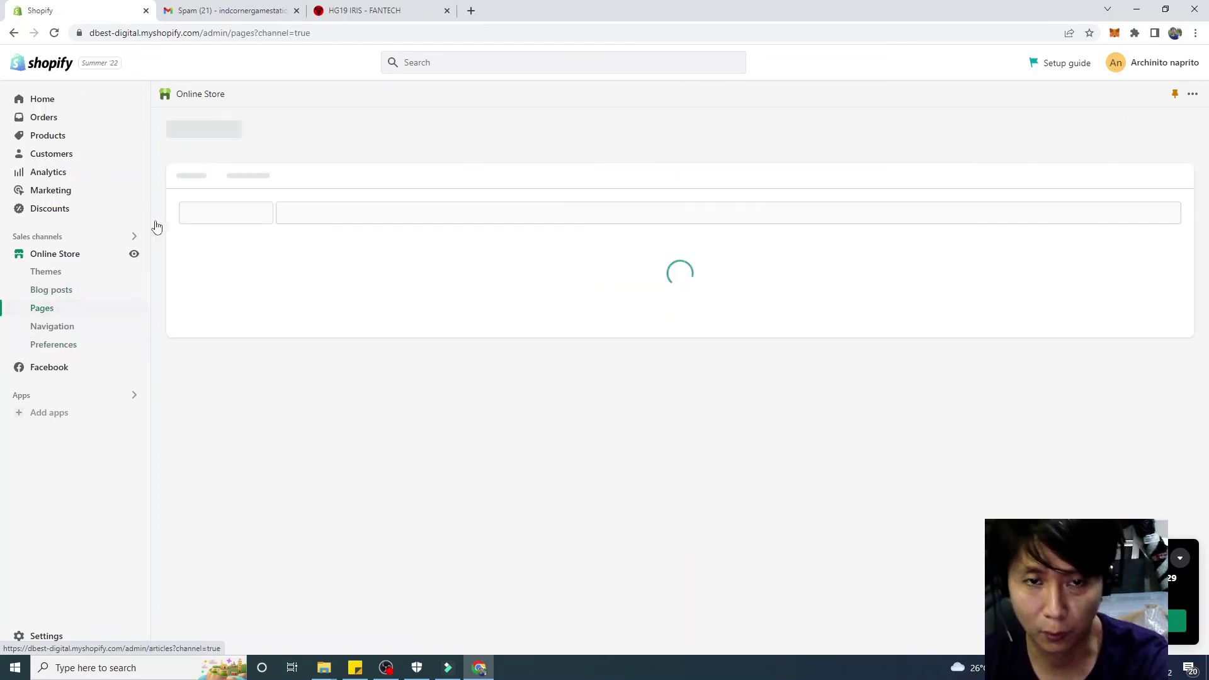
Browse the Products, Gift cards, Inventory and Transfers sections from the sidebar
{"action": "left_click", "coordinate": [48, 136]}
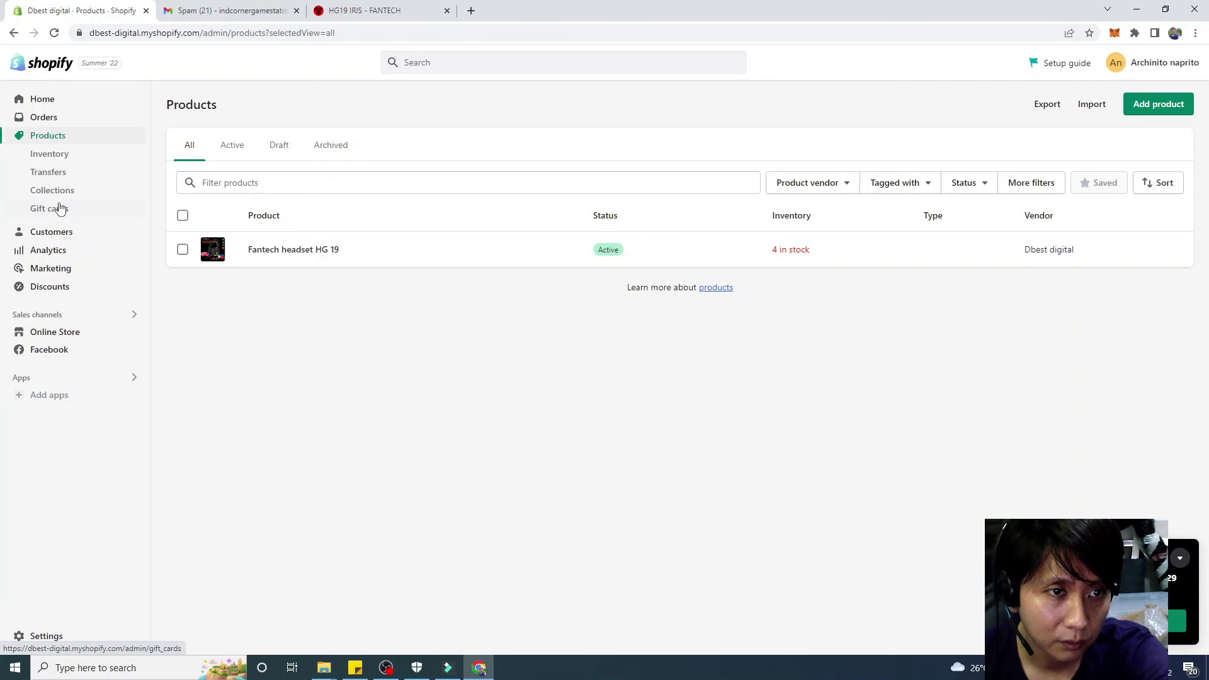
{"action": "left_click", "coordinate": [54, 208]}
{"action": "left_click", "coordinate": [53, 170]}
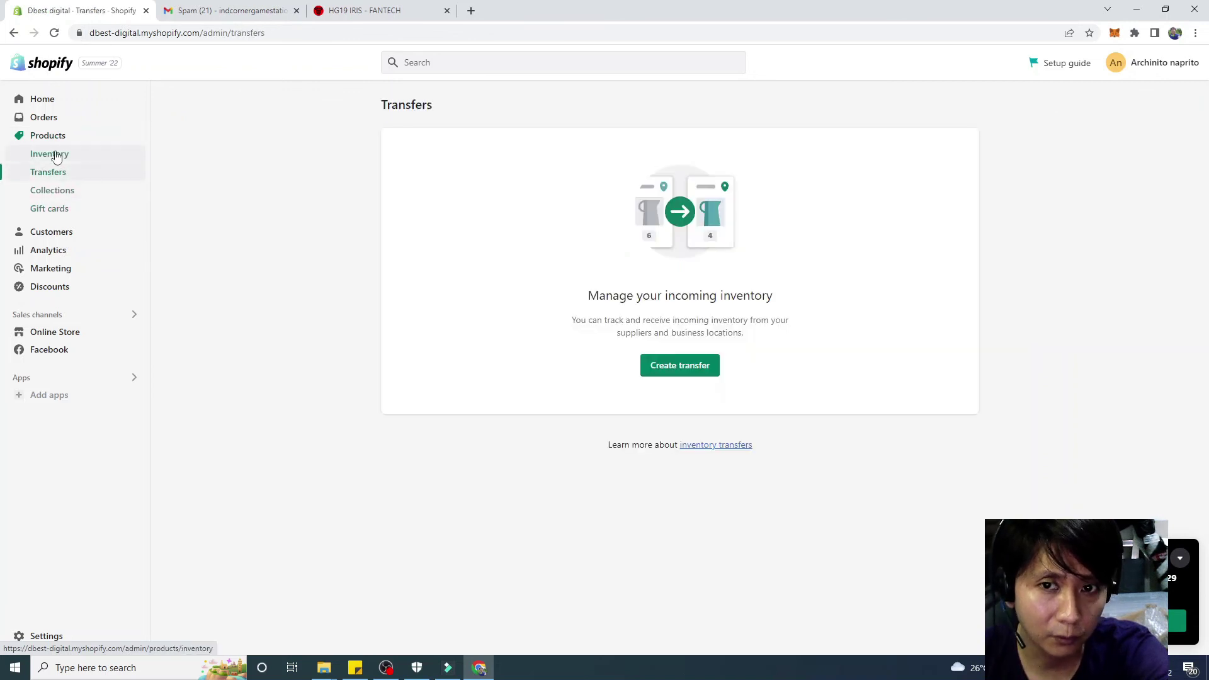
{"action": "left_click", "coordinate": [55, 156]}
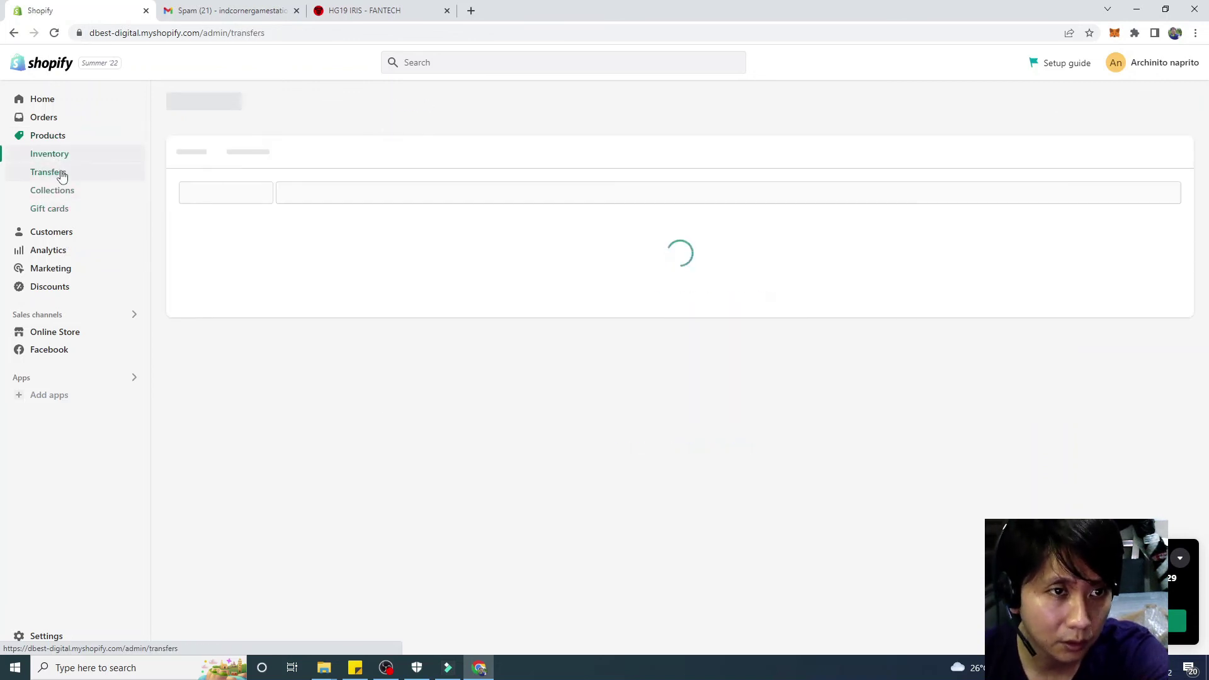
{"action": "left_click", "coordinate": [54, 172]}
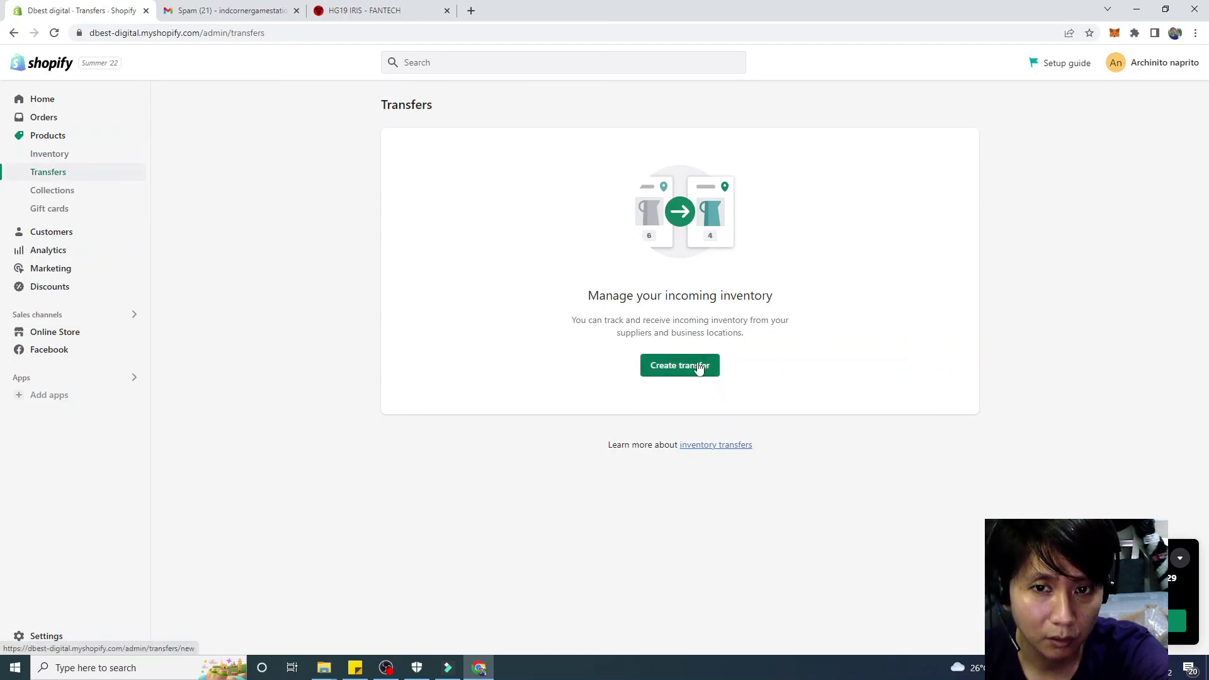
Revisit Inventory and Transfers, then show the Collections list with the Home page collection
{"action": "left_click", "coordinate": [49, 163]}
{"action": "left_click", "coordinate": [71, 174]}
{"action": "left_click", "coordinate": [75, 192]}
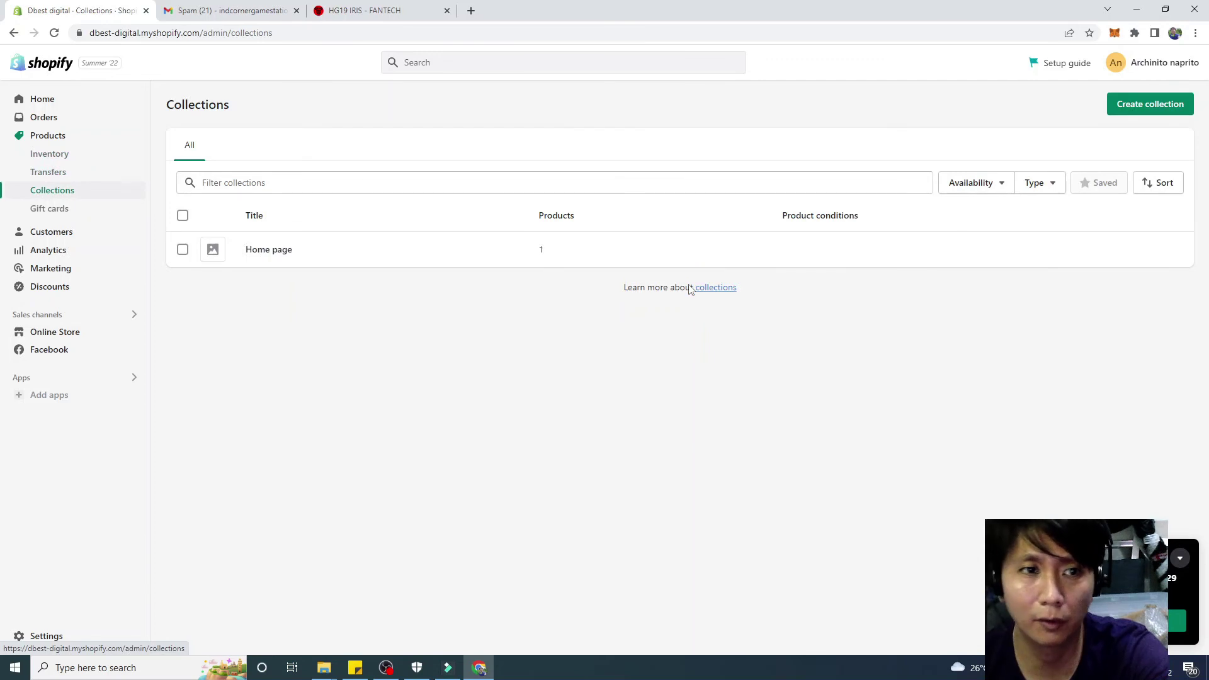
Return to the Shopify admin home, briefly switching to Filmora and minimising it
{"action": "left_click", "coordinate": [54, 100]}
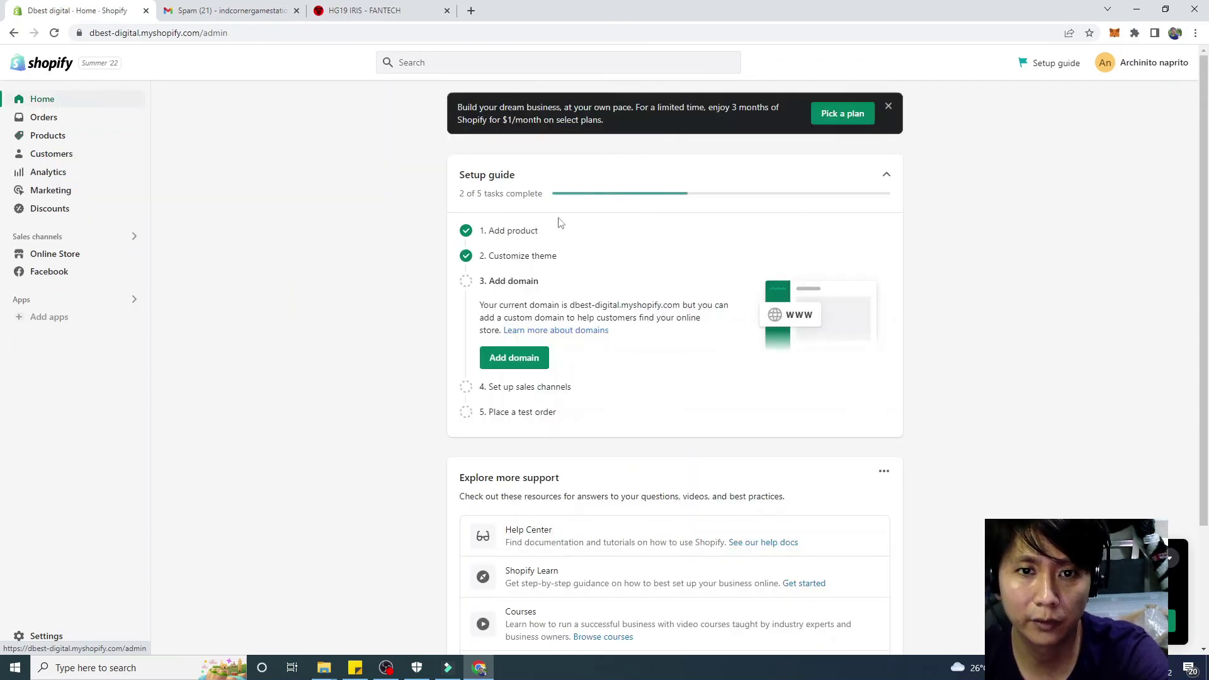
{"action": "scroll", "coordinate": [654, 244], "scroll_direction": "down", "scroll_amount": 2}
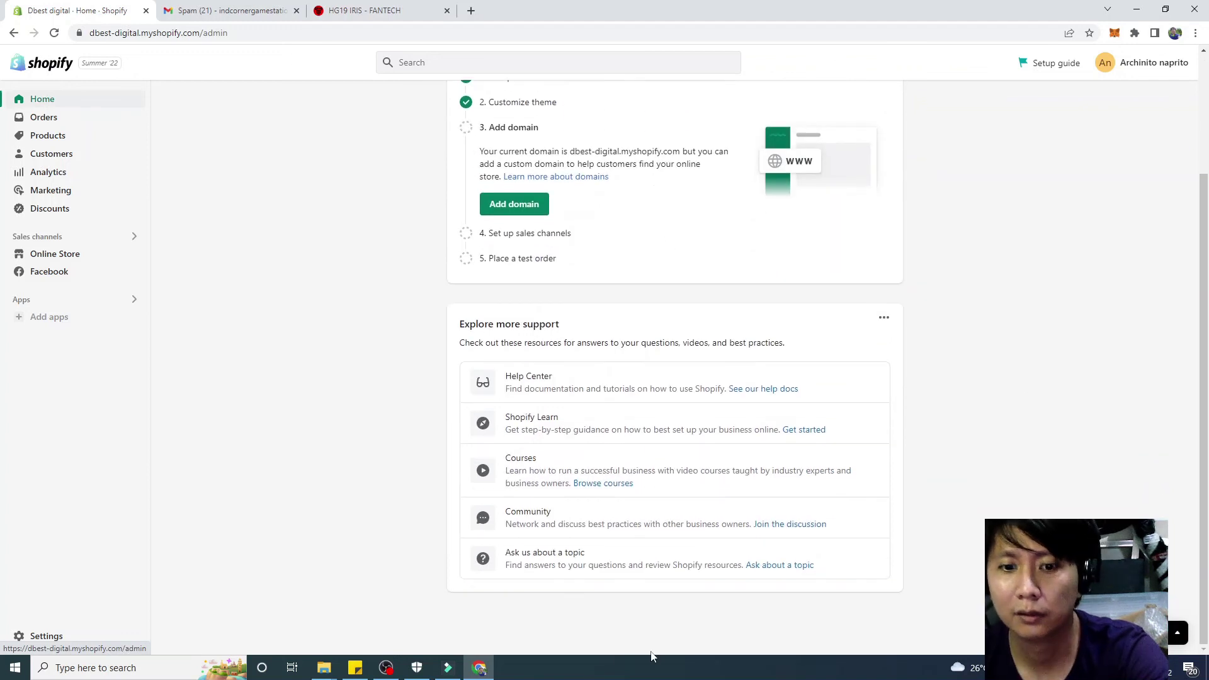
{"action": "left_click", "coordinate": [448, 667]}
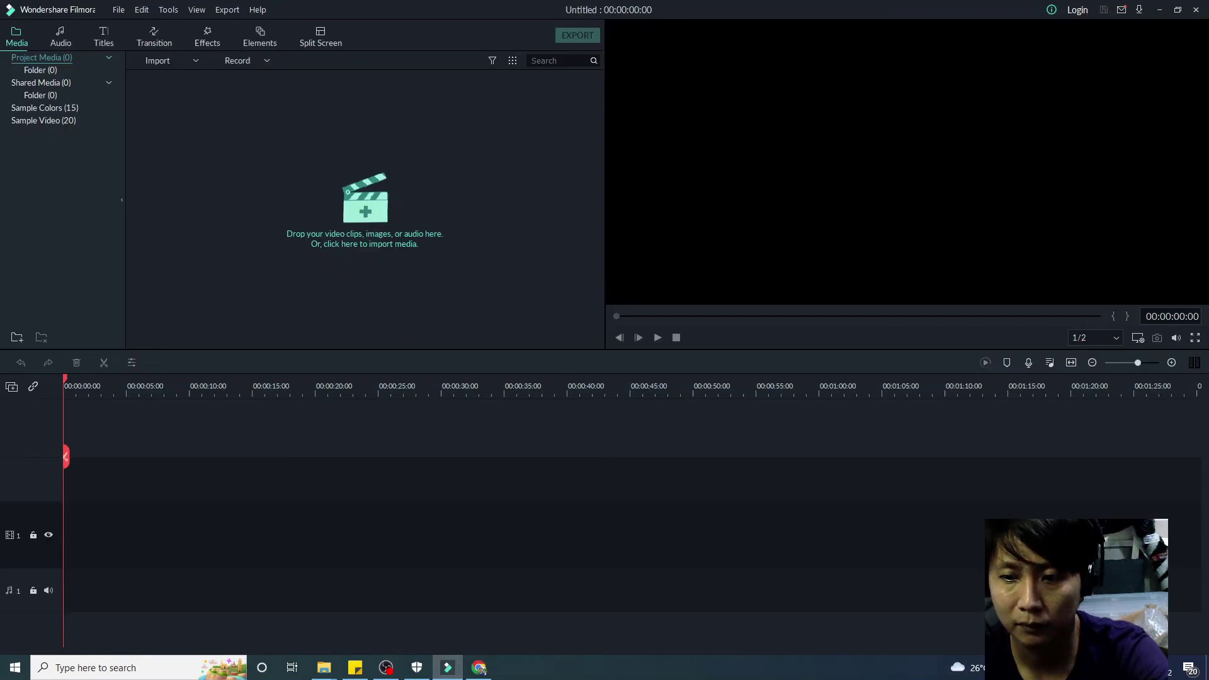
{"action": "left_click", "coordinate": [1158, 10]}
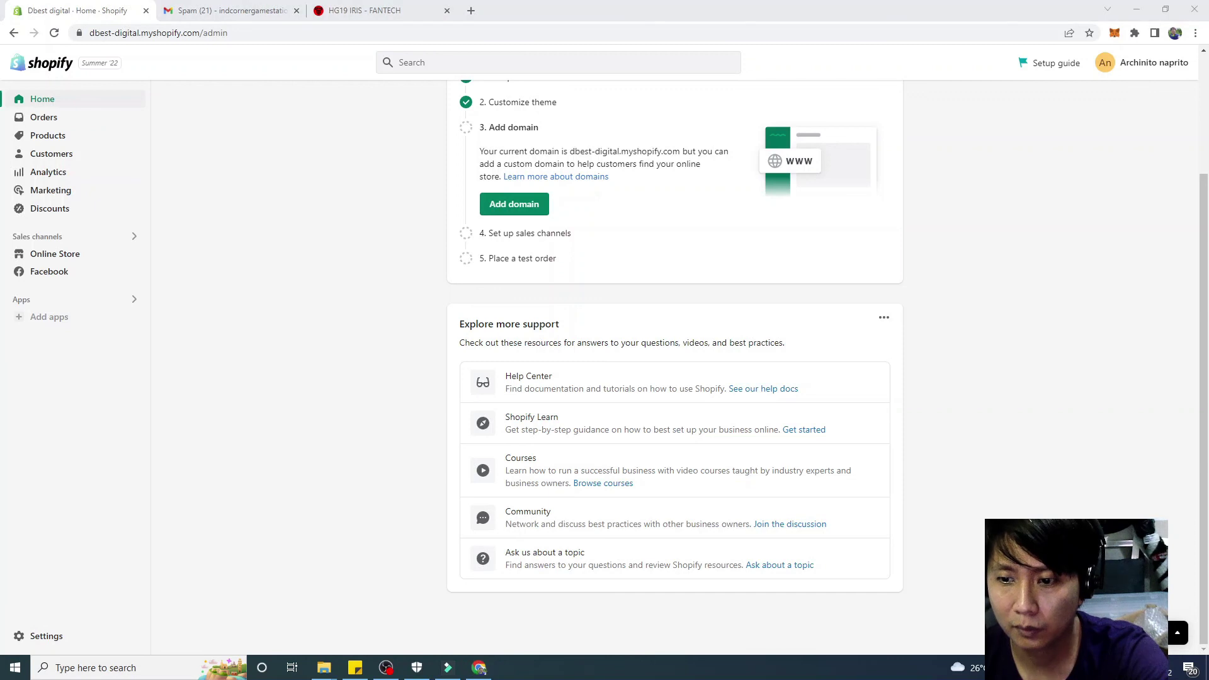
Bring up Windows Security, then bring the OBS Studio recorder to the front
{"action": "left_click", "coordinate": [417, 667]}
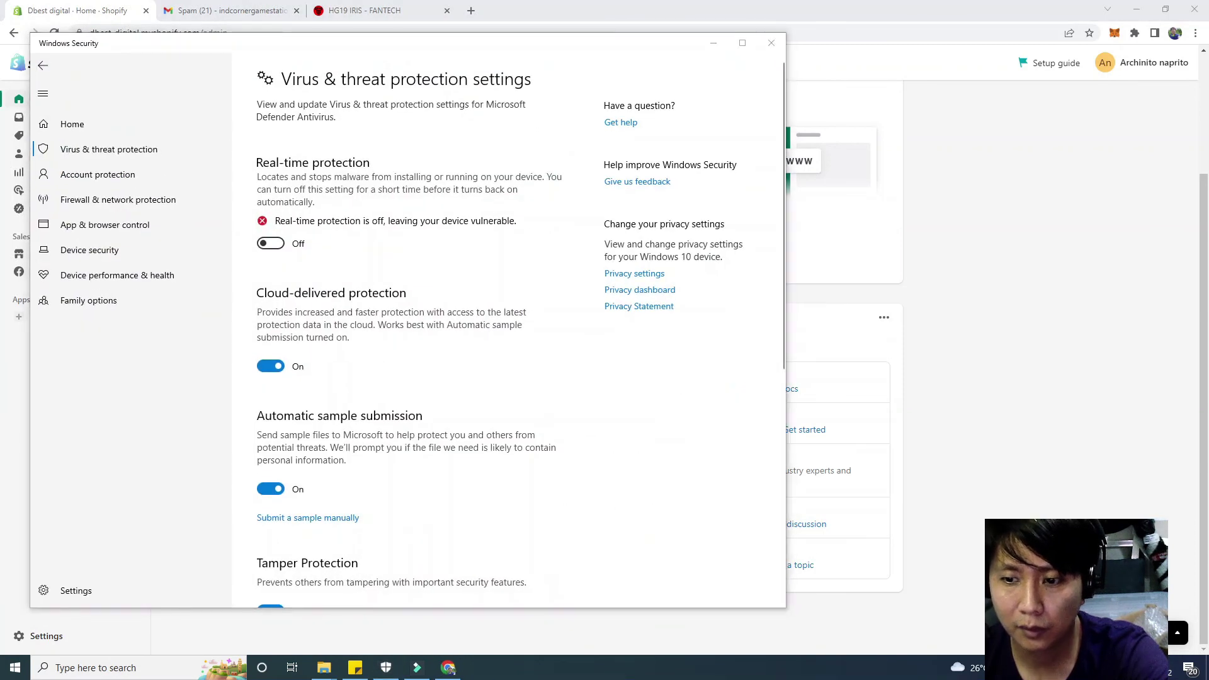
{"action": "left_click", "coordinate": [478, 669]}
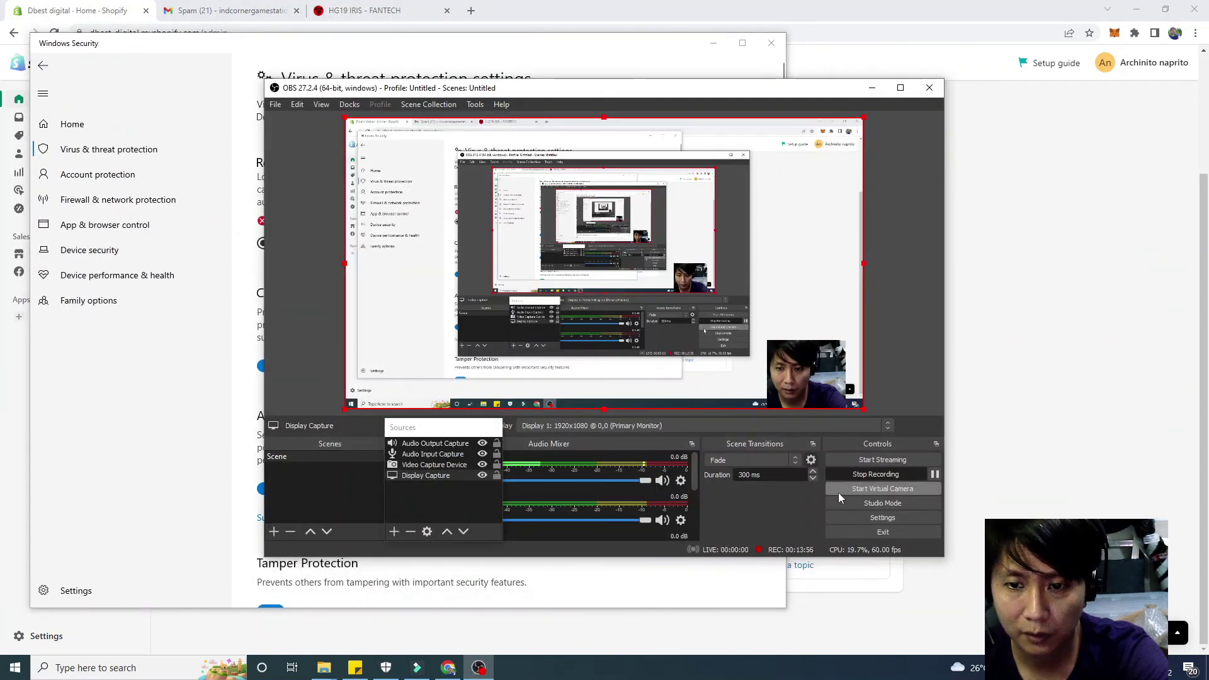